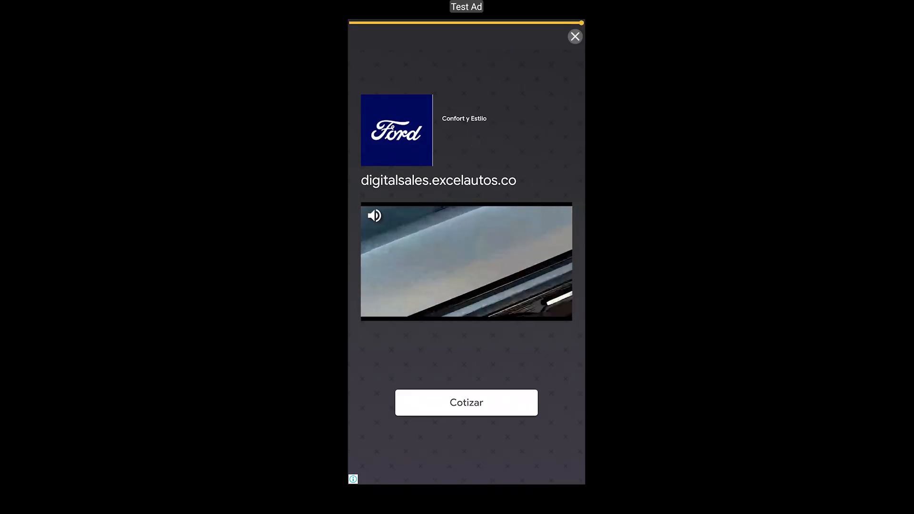
Close the ad, exit Archery World Tour to the games list, then open the fifth page's card design
{"action": "left_click", "coordinate": [575, 37]}
{"action": "left_click", "coordinate": [365, 36]}
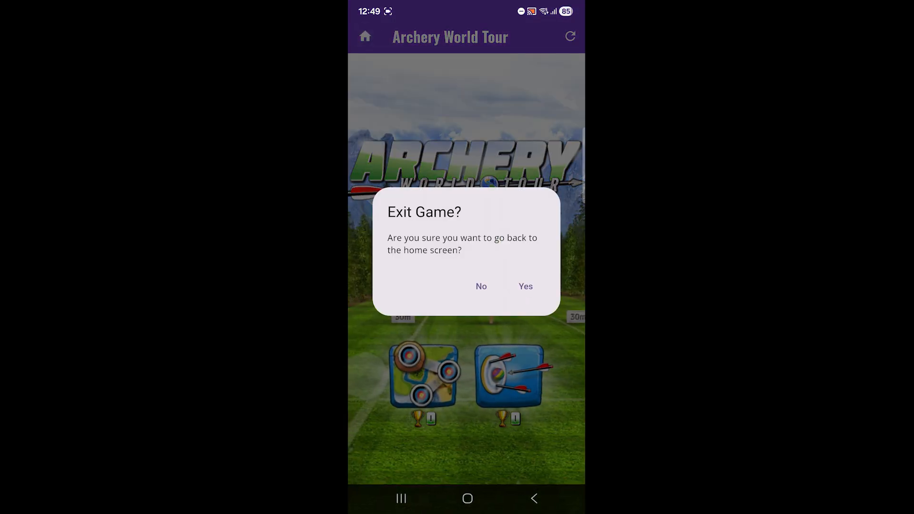
{"action": "left_click", "coordinate": [525, 286]}
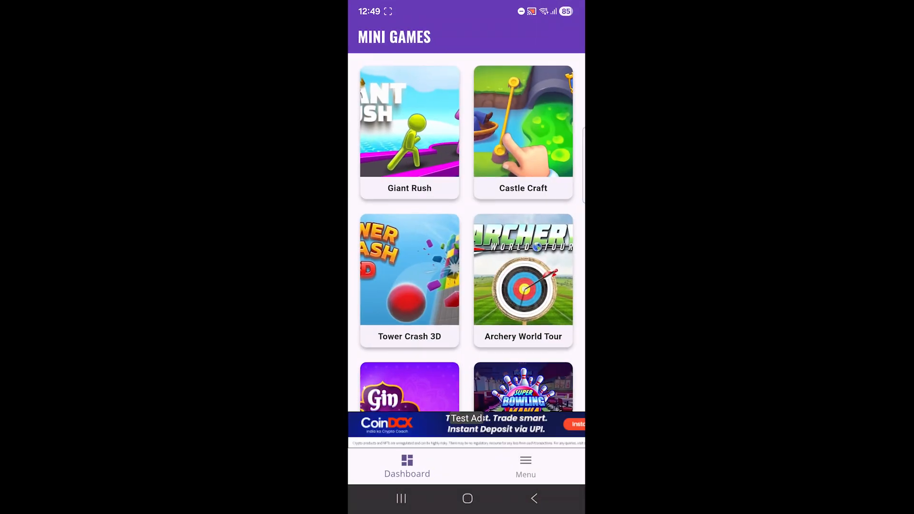
{"action": "scroll", "coordinate": [466, 238], "scroll_direction": "down", "scroll_amount": 5}
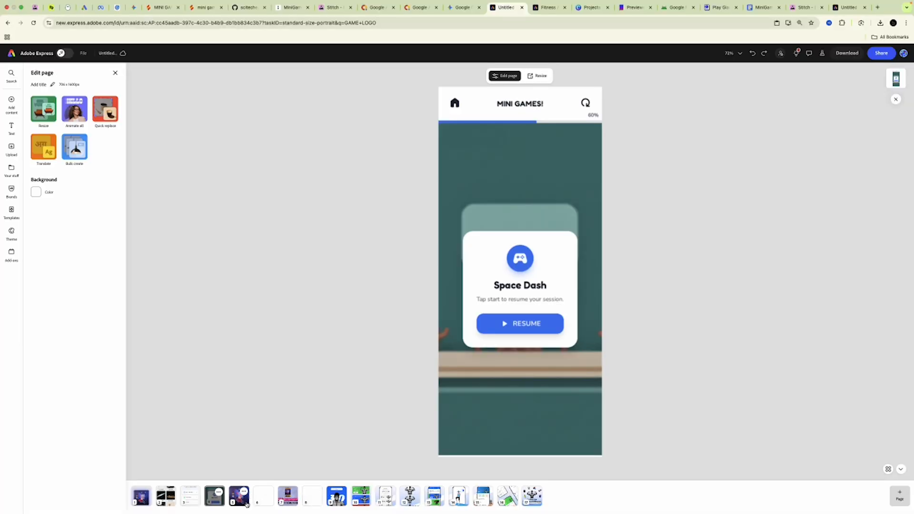
{"action": "left_click", "coordinate": [247, 504]}
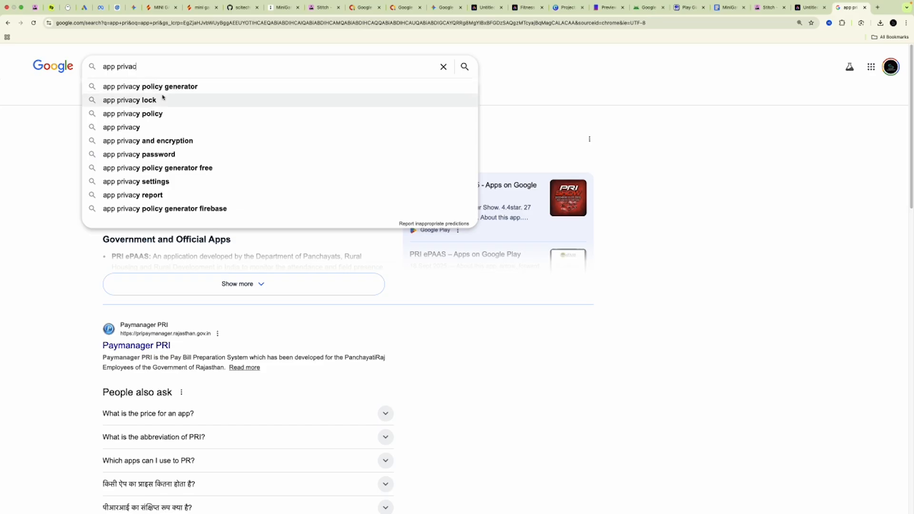
Search 'app privacy policy generator' and open the App Privacy Policy Generator firebaseapp site
{"action": "left_click", "coordinate": [168, 86]}
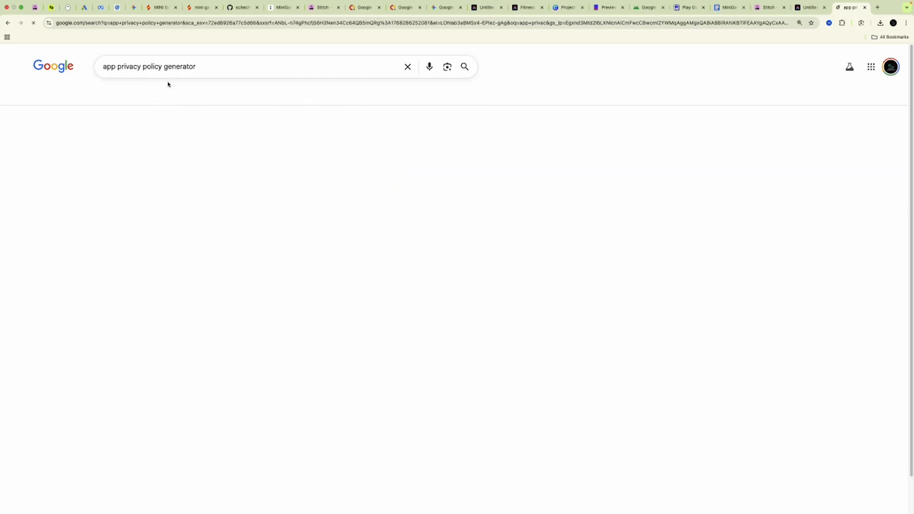
{"action": "scroll", "coordinate": [154, 282], "scroll_direction": "down", "scroll_amount": 3}
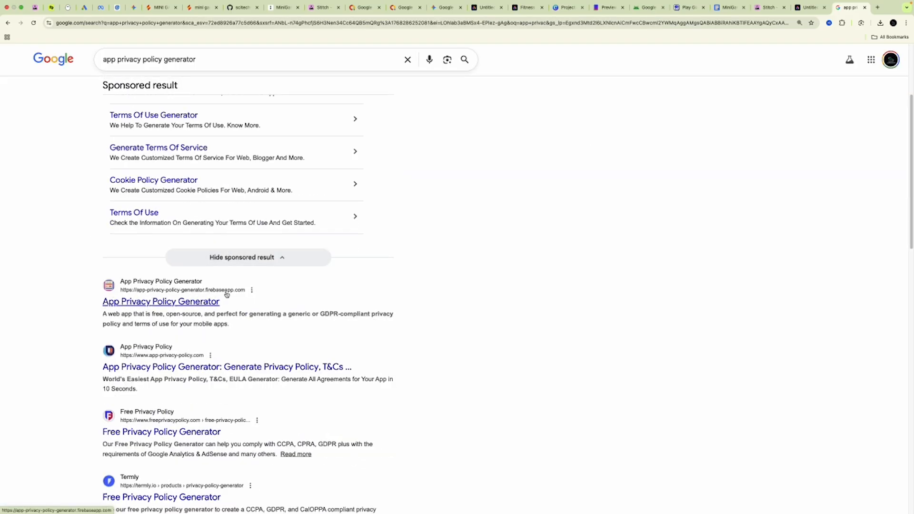
{"action": "left_click", "coordinate": [172, 303]}
Enter the app name 'mini games' and the contact e-mail on the first form step
{"action": "left_click", "coordinate": [281, 128]}
{"action": "key", "text": "Caps_Lock"}
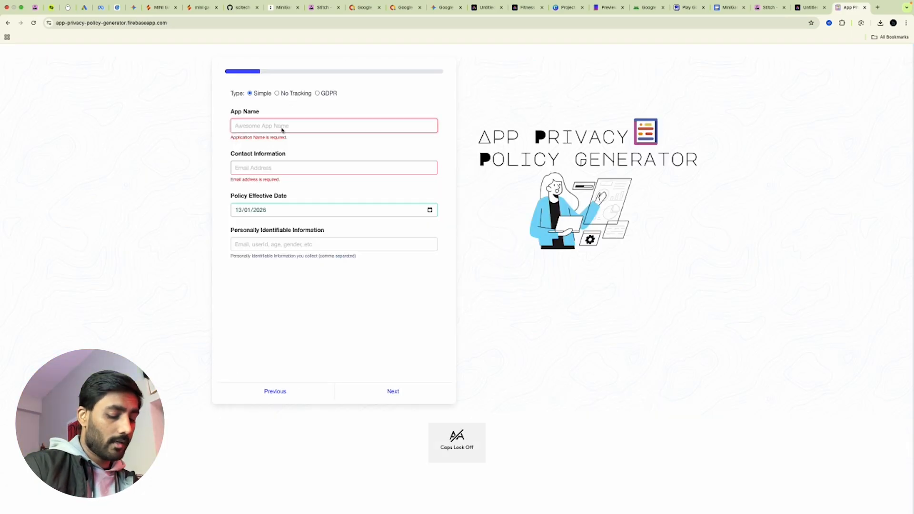
{"action": "type", "text": "M"}
{"action": "key", "text": "BackSpace"}
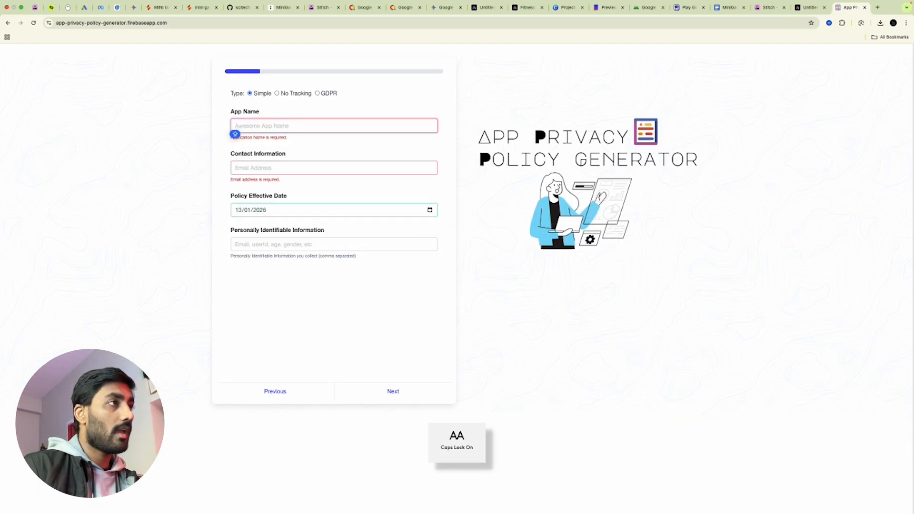
{"action": "key", "text": "Caps_Lock"}
{"action": "type", "text": "mini games"}
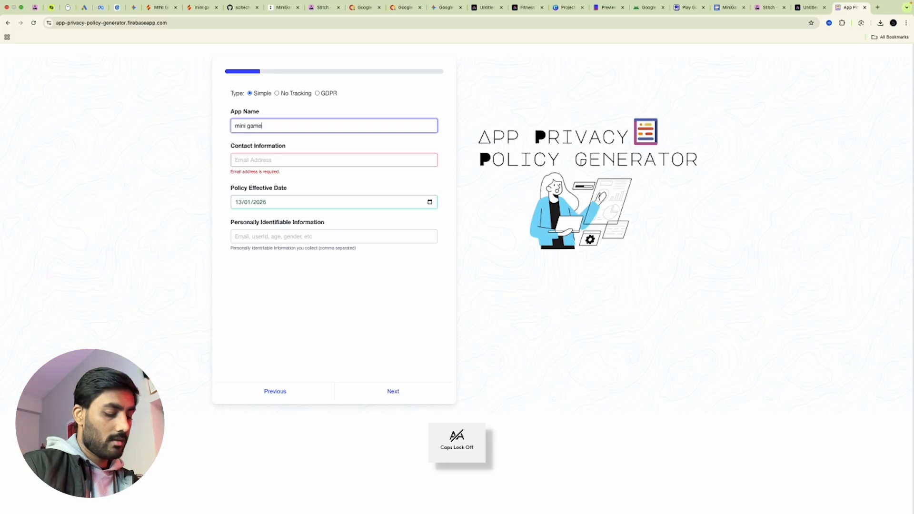
{"action": "left_click", "coordinate": [280, 161]}
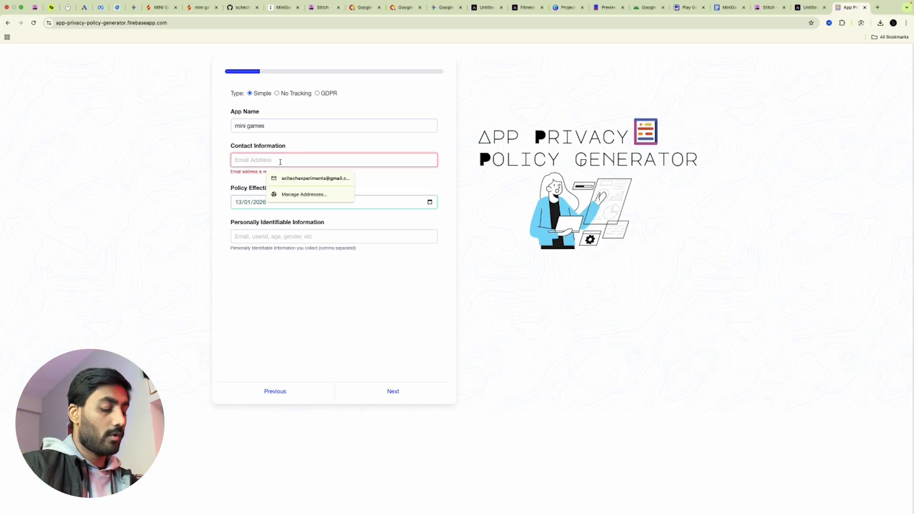
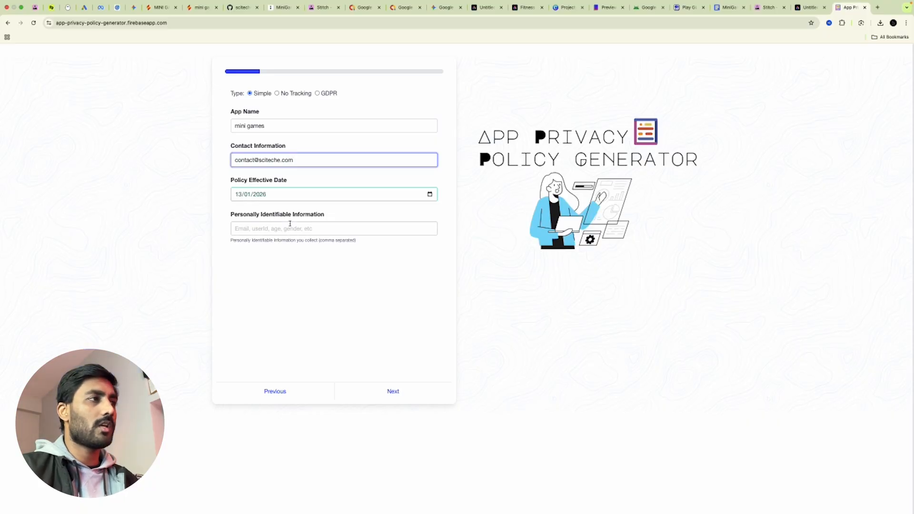
{"action": "left_click", "coordinate": [393, 392]}
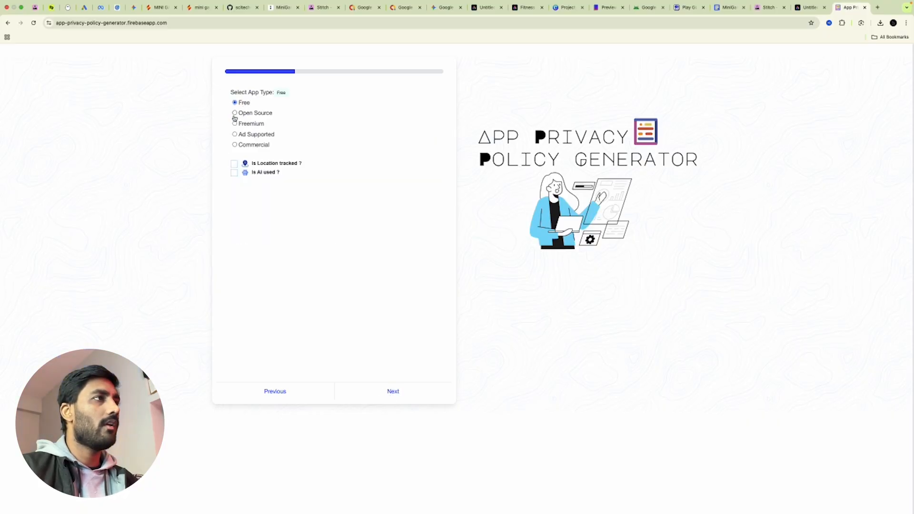
Mark the app as Ad Supported on Android and enter the developer name
{"action": "left_click", "coordinate": [234, 134]}
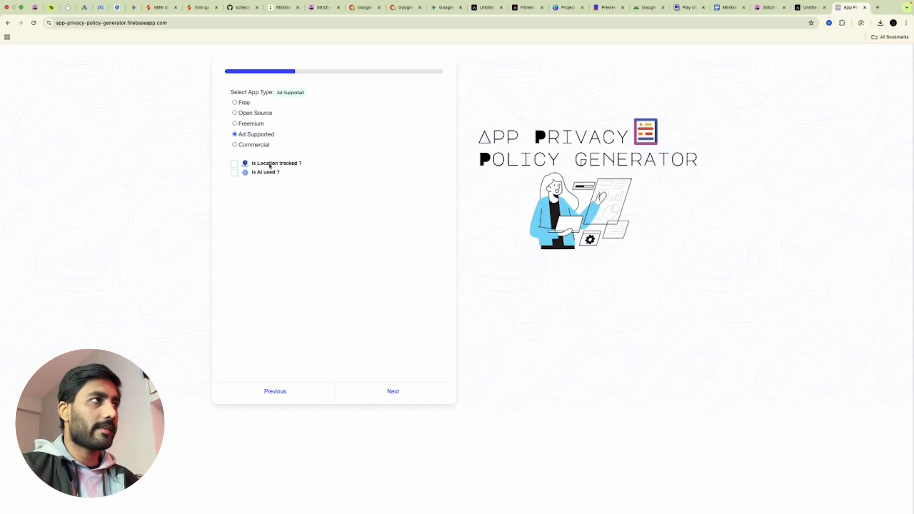
{"action": "left_click", "coordinate": [395, 394]}
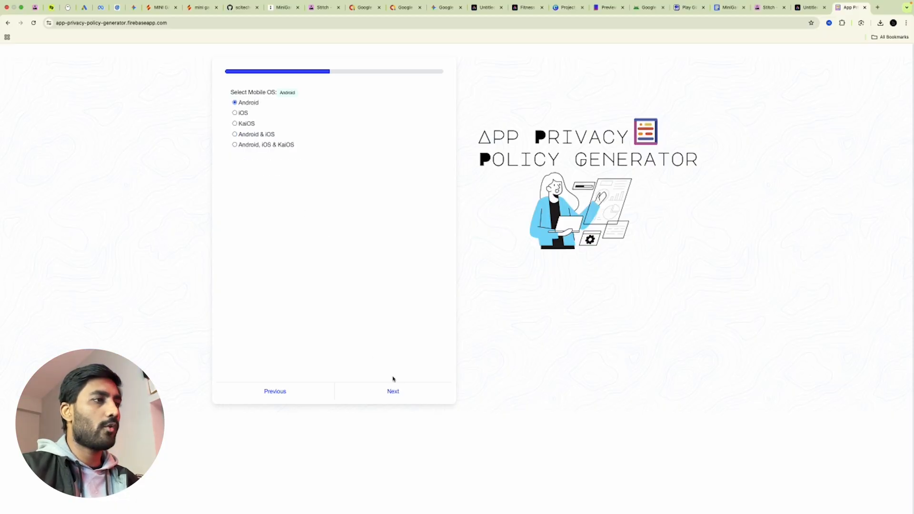
{"action": "left_click", "coordinate": [396, 389]}
{"action": "left_click", "coordinate": [273, 146]}
{"action": "key", "text": "Caps_Lock"}
{"action": "type", "text": "SCITECHE"}
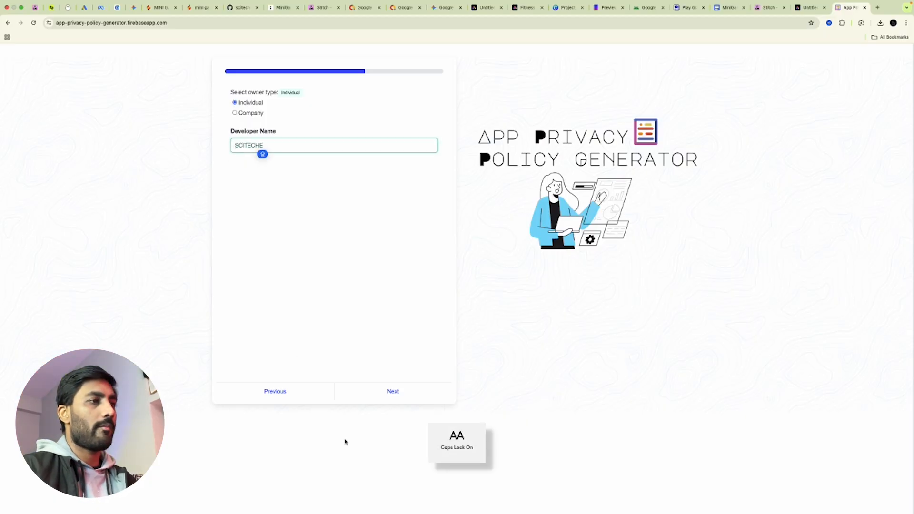
{"action": "left_click", "coordinate": [392, 389]}
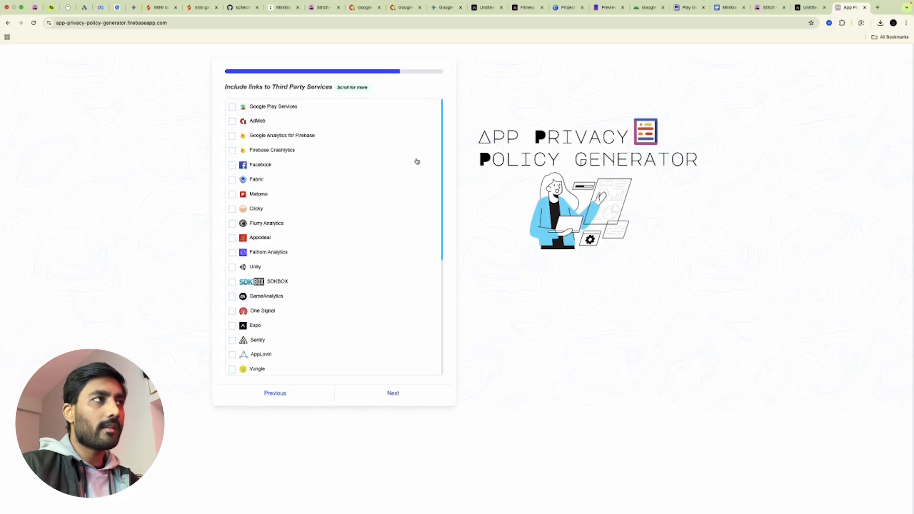
Tick AdMob as a third-party service and advance to the final step
{"action": "left_click", "coordinate": [233, 121]}
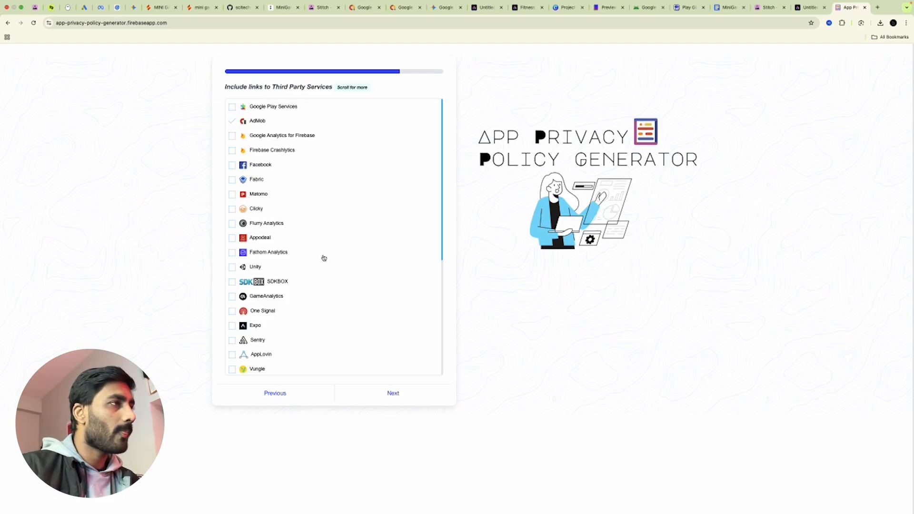
{"action": "scroll", "coordinate": [324, 257], "scroll_direction": "down", "scroll_amount": 6}
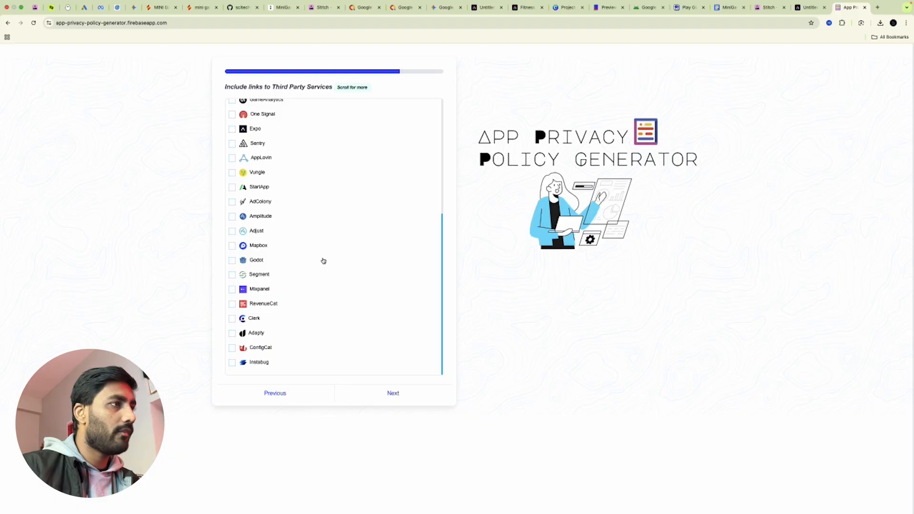
{"action": "scroll", "coordinate": [325, 259], "scroll_direction": "up", "scroll_amount": 6}
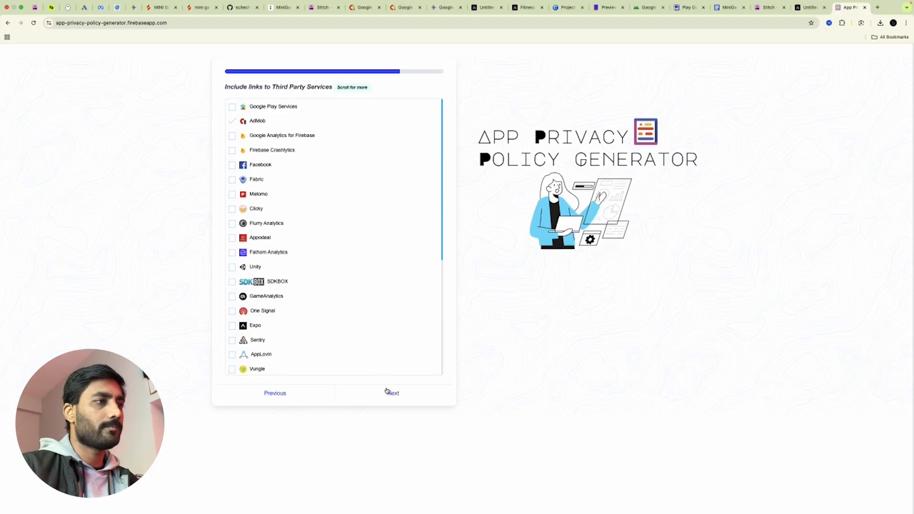
{"action": "left_click", "coordinate": [387, 391]}
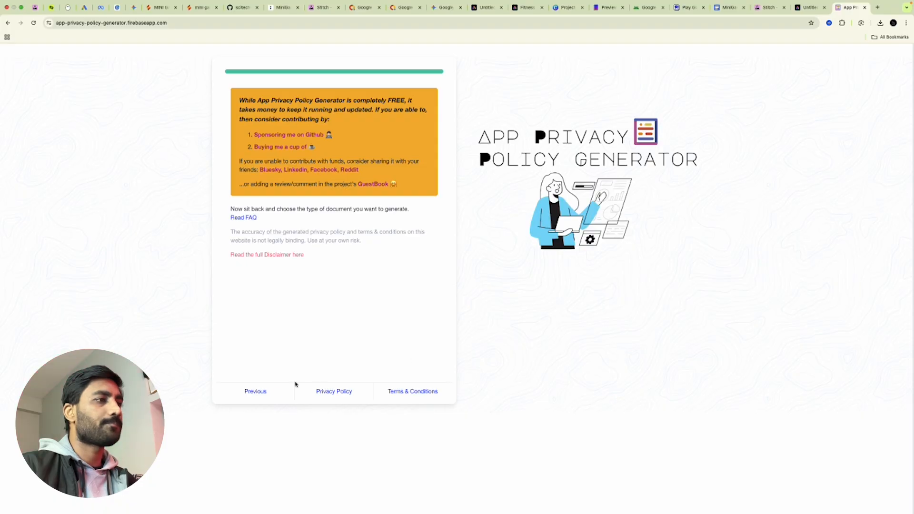
Preview the generated privacy policy and the terms & conditions
{"action": "left_click", "coordinate": [329, 396]}
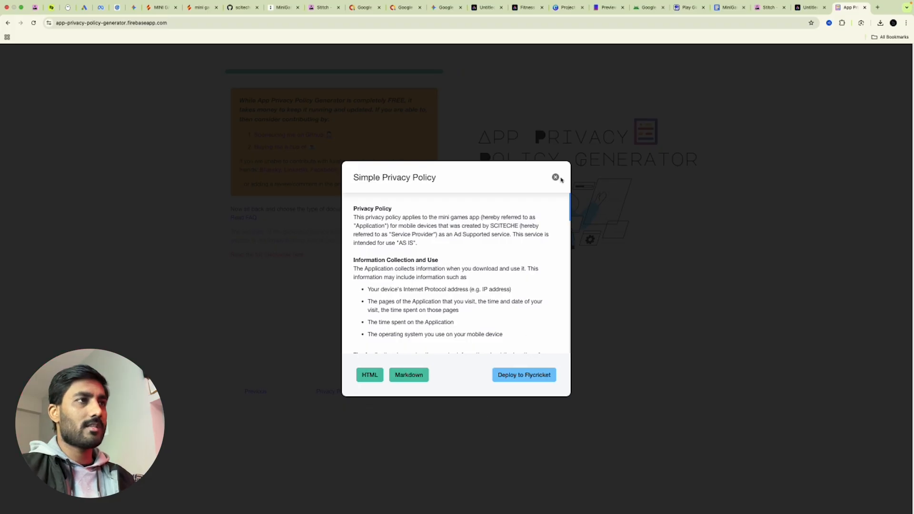
{"action": "left_click", "coordinate": [554, 177]}
{"action": "left_click", "coordinate": [407, 395]}
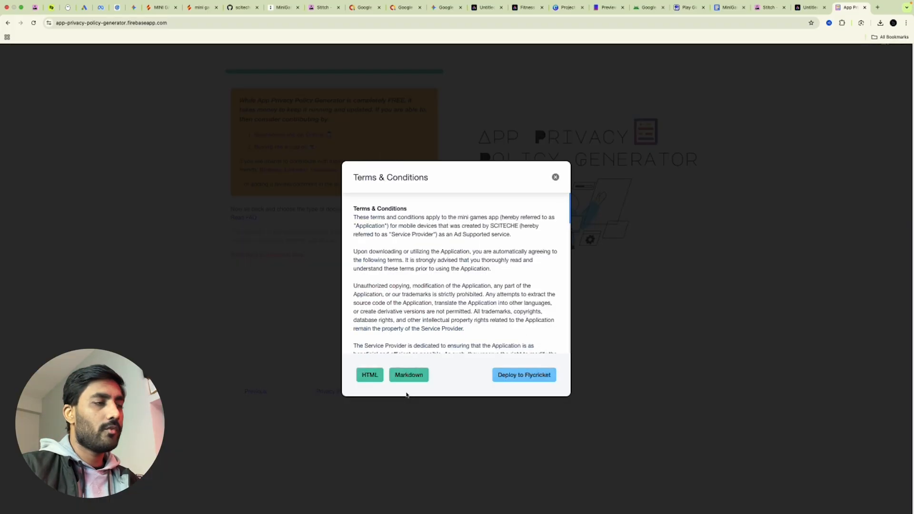
{"action": "scroll", "coordinate": [477, 235], "scroll_direction": "down", "scroll_amount": 5}
{"action": "scroll", "coordinate": [479, 237], "scroll_direction": "up", "scroll_amount": 5}
{"action": "left_click", "coordinate": [554, 178]}
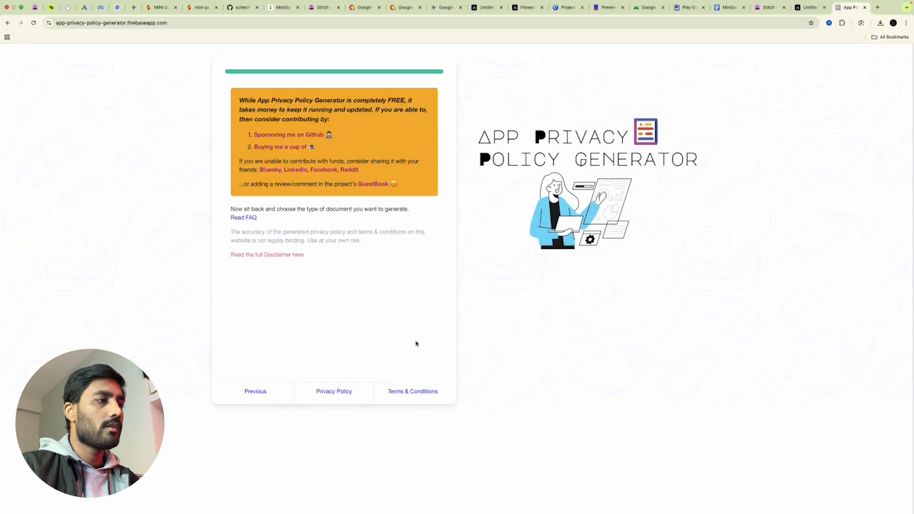
Reopen the privacy policy as Markdown and select all of its text
{"action": "left_click", "coordinate": [352, 392]}
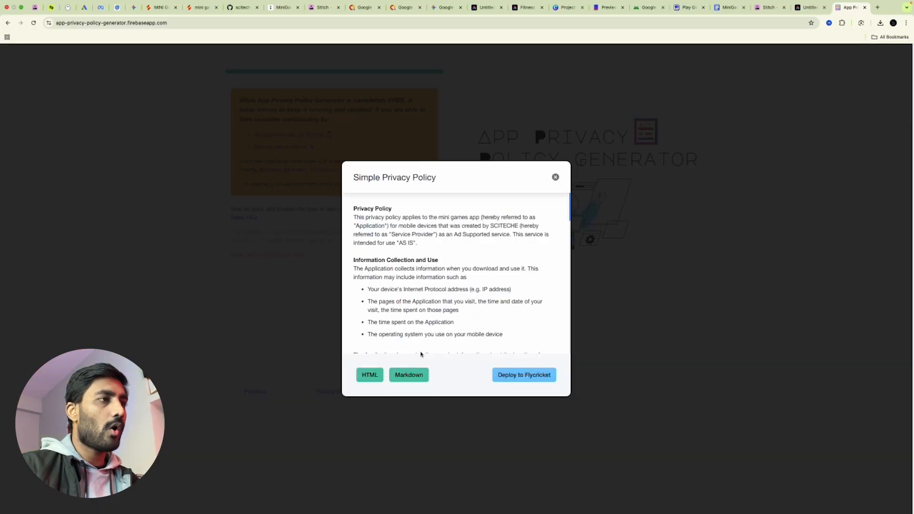
{"action": "left_click", "coordinate": [409, 376]}
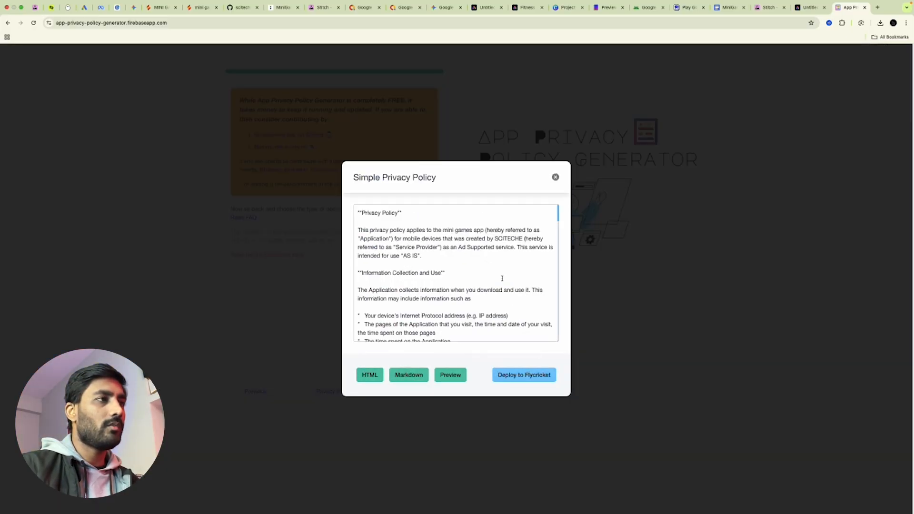
{"action": "left_click", "coordinate": [503, 278]}
{"action": "key", "text": "super+a"}
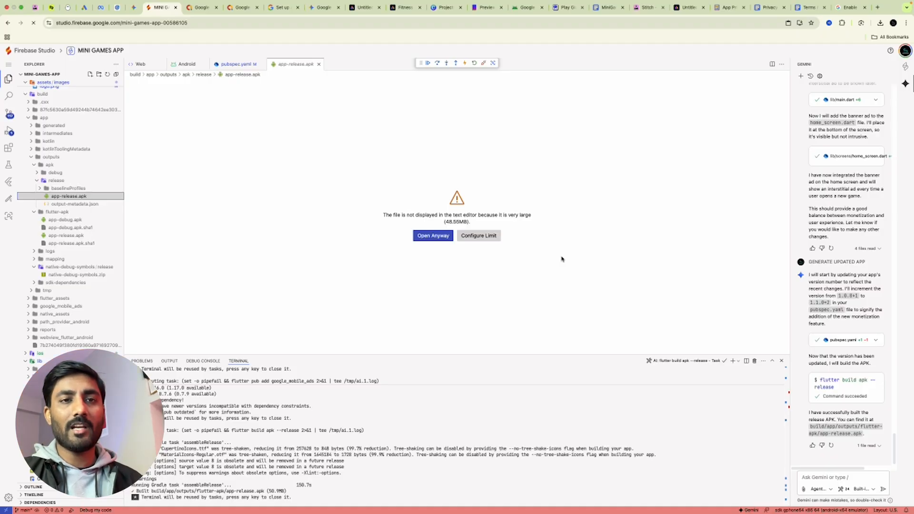
Highlight the App Name, Package Name, App Icon and Privacy Policy requirements, then view the Privacy Policy doc
{"action": "left_click", "coordinate": [608, 7]}
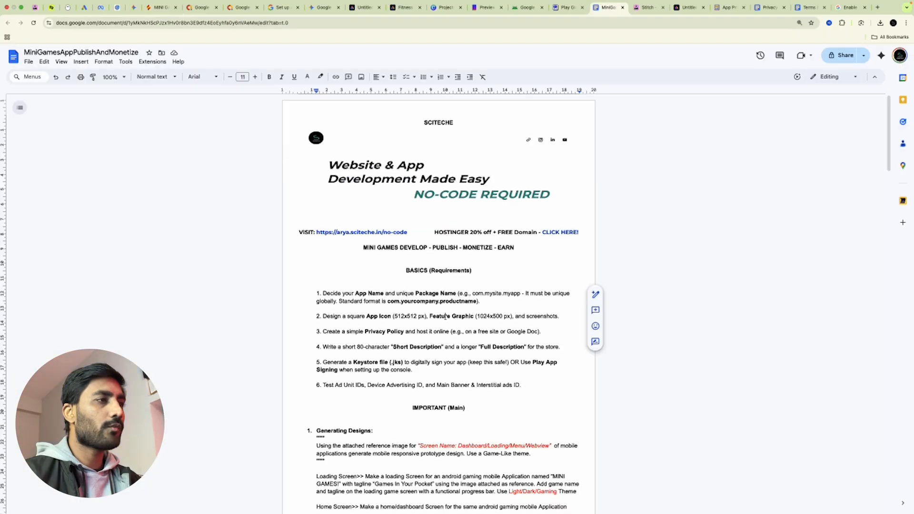
{"action": "left_click_drag", "start_coordinate": [355, 294], "coordinate": [383, 295]}
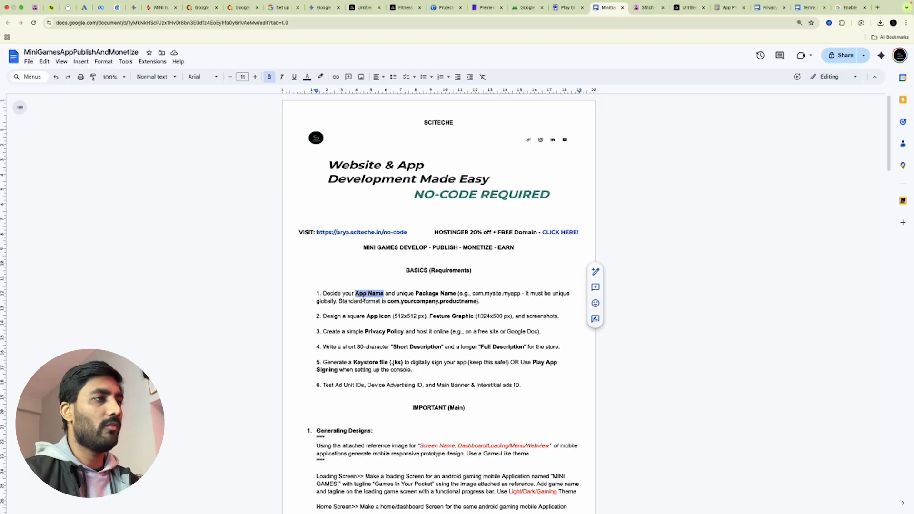
{"action": "left_click_drag", "start_coordinate": [416, 294], "coordinate": [457, 294]}
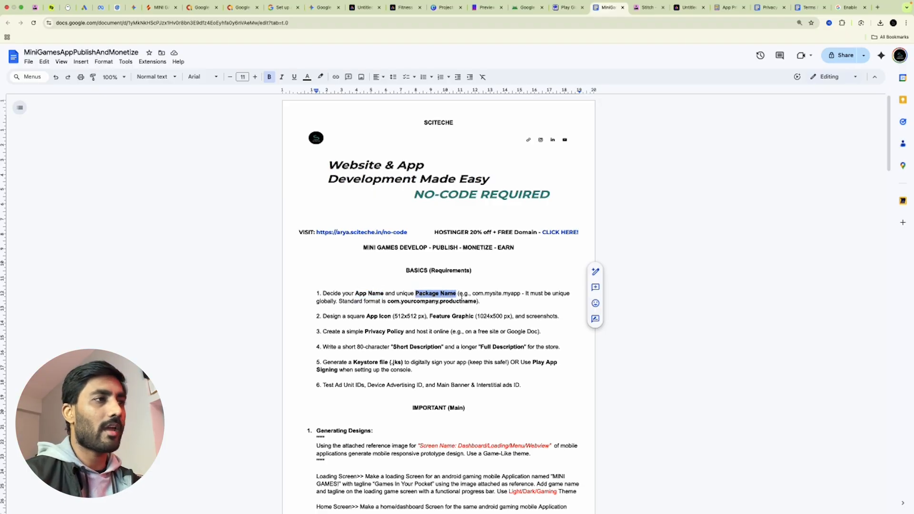
{"action": "left_click_drag", "start_coordinate": [366, 317], "coordinate": [429, 320]}
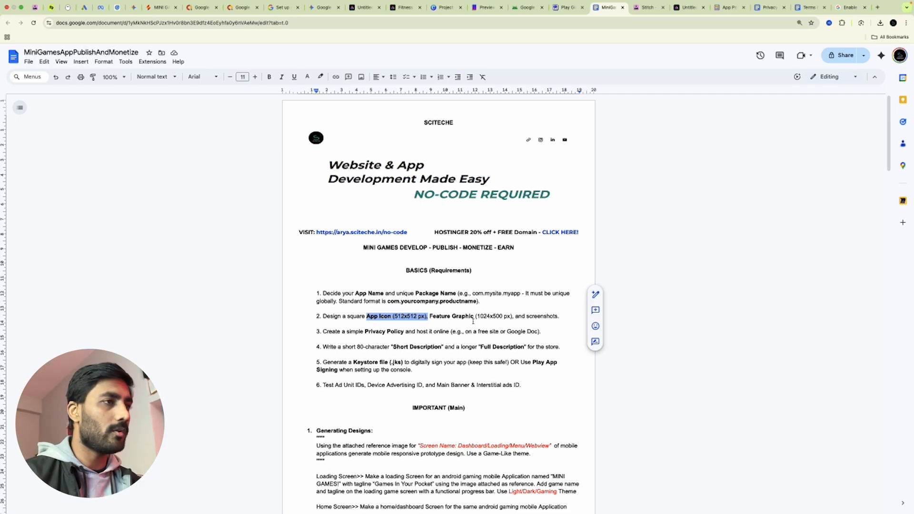
{"action": "left_click_drag", "start_coordinate": [366, 332], "coordinate": [404, 332]}
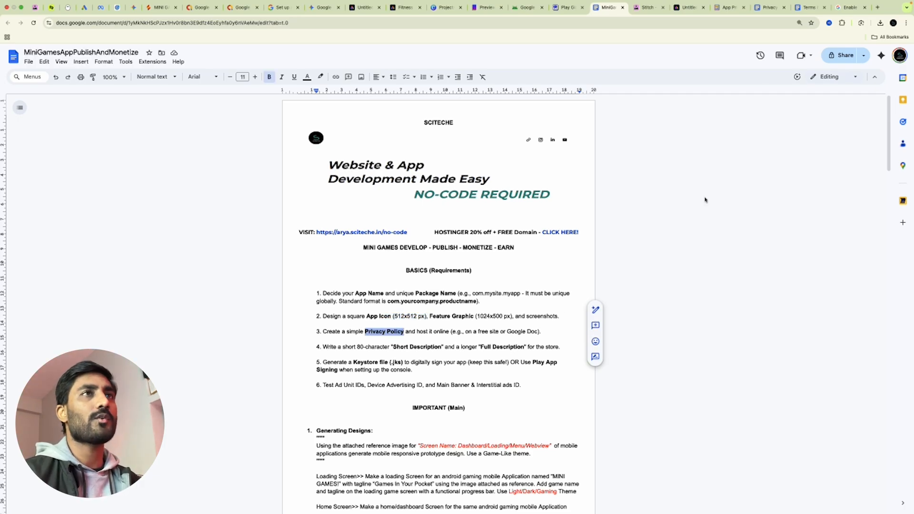
{"action": "left_click", "coordinate": [769, 7]}
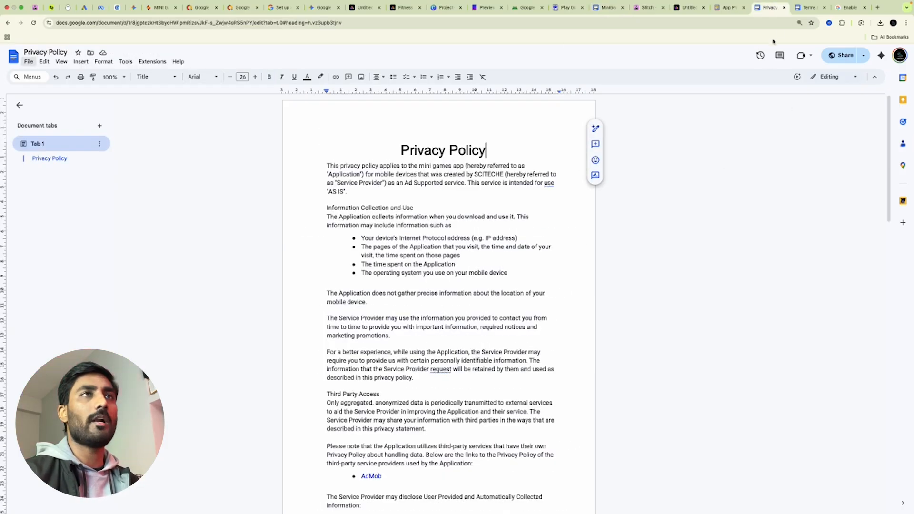
Check the Terms & Conditions doc, the generator site and the Privacy Policy doc
{"action": "left_click", "coordinate": [810, 7]}
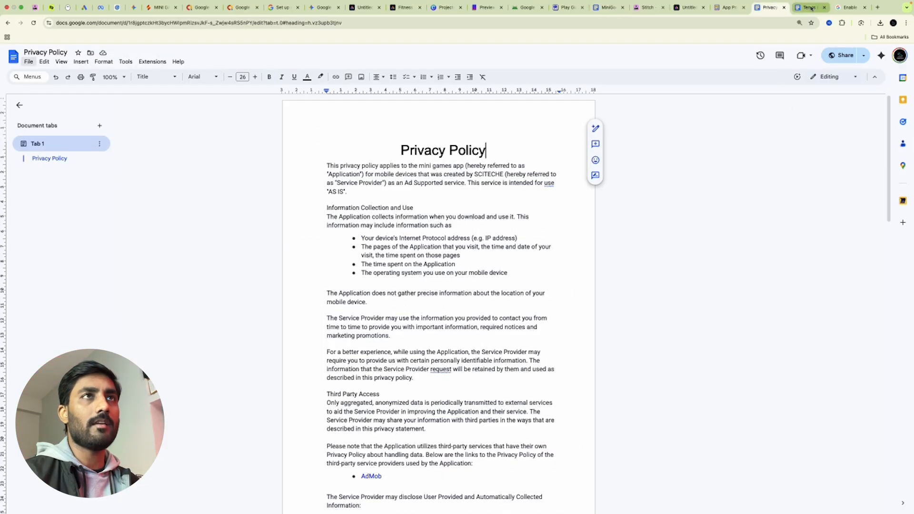
{"action": "left_click", "coordinate": [729, 7]}
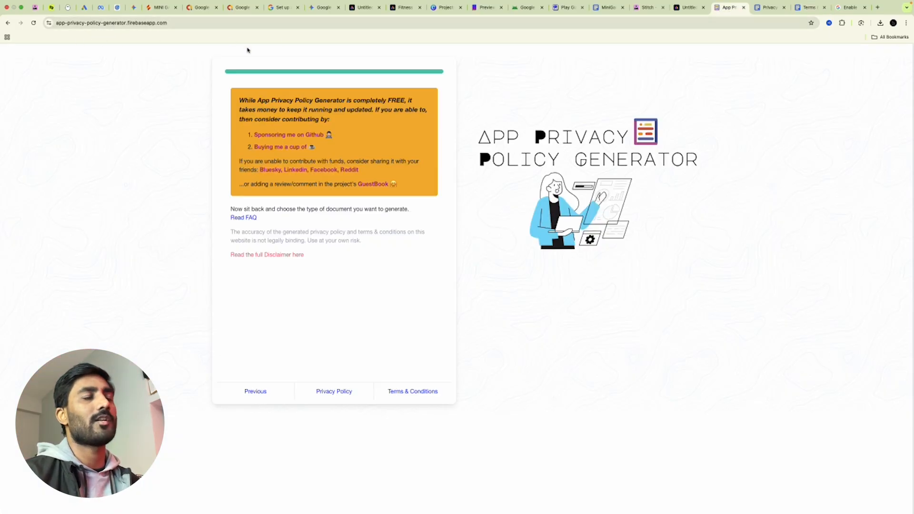
{"action": "left_click", "coordinate": [767, 7]}
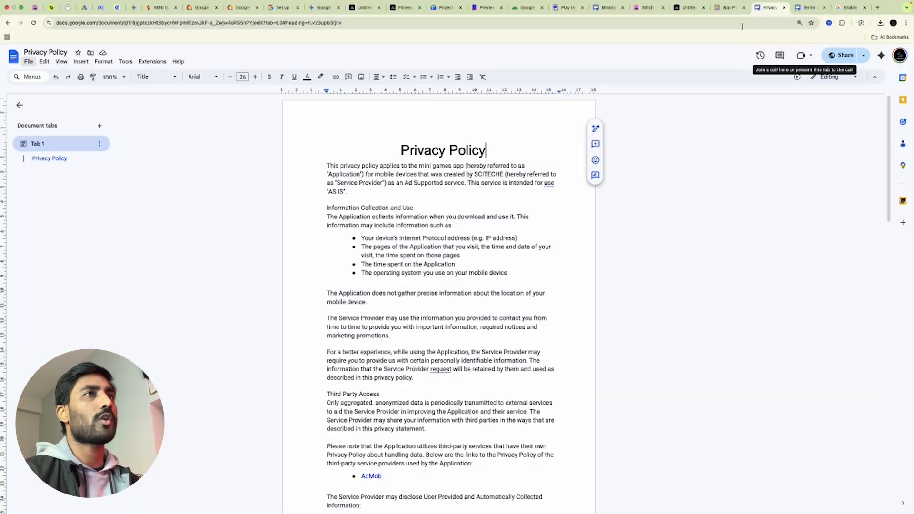
Highlight the Short Description and Full Description requirements in the MiniGamesAppPublishAndMonetize guide
{"action": "left_click", "coordinate": [604, 7]}
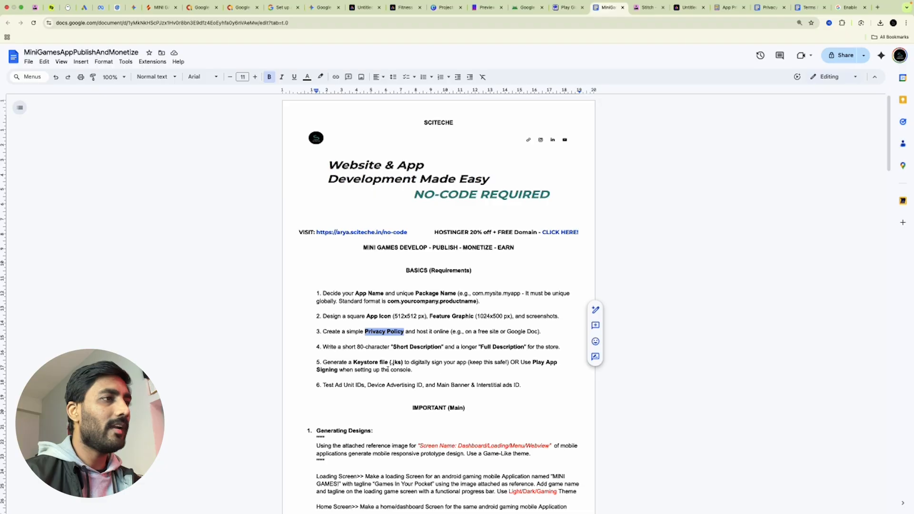
{"action": "scroll", "coordinate": [404, 332], "scroll_direction": "down", "scroll_amount": 1}
{"action": "left_click_drag", "start_coordinate": [392, 343], "coordinate": [438, 345]}
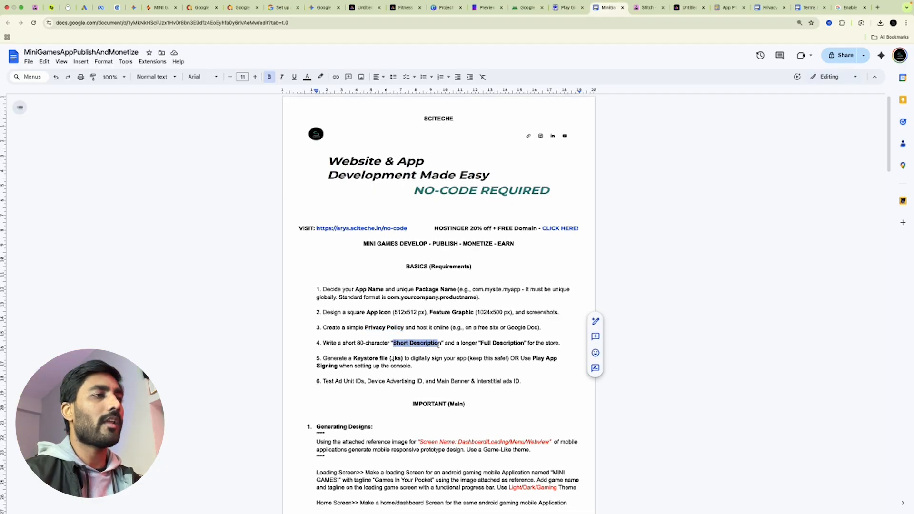
{"action": "left_click_drag", "start_coordinate": [499, 344], "coordinate": [524, 343]}
{"action": "left_click", "coordinate": [494, 345]}
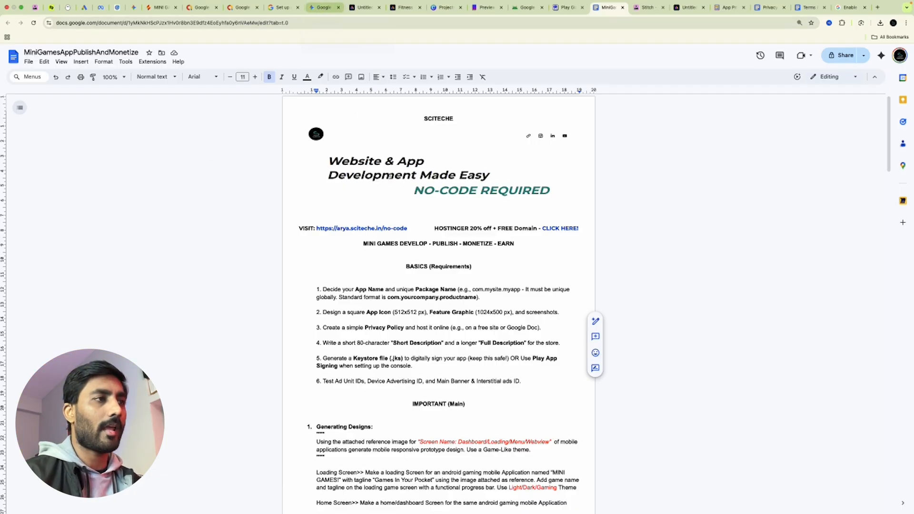
{"action": "left_click", "coordinate": [316, 8]}
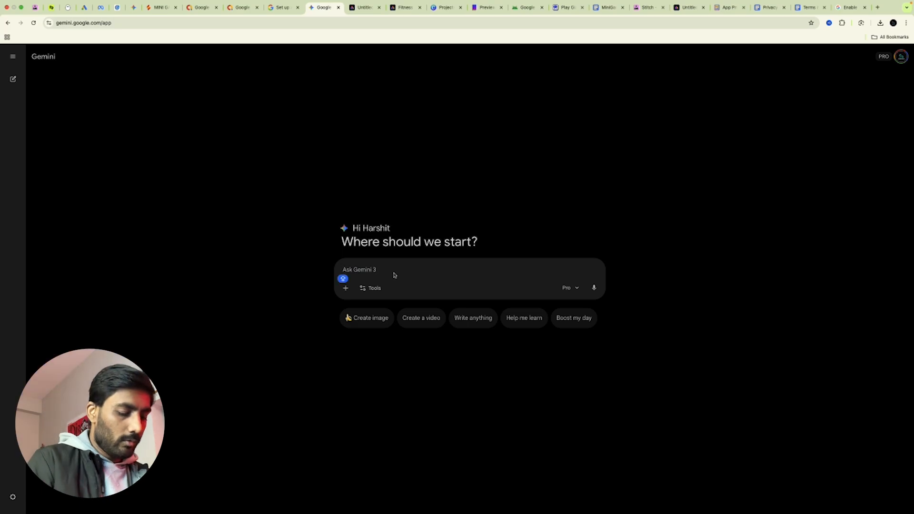
Send Gemini the MINI GAMES app prompt asking for short and long descriptions plus publishing details
{"action": "type", "text": "I'VE CREATED THIS"}
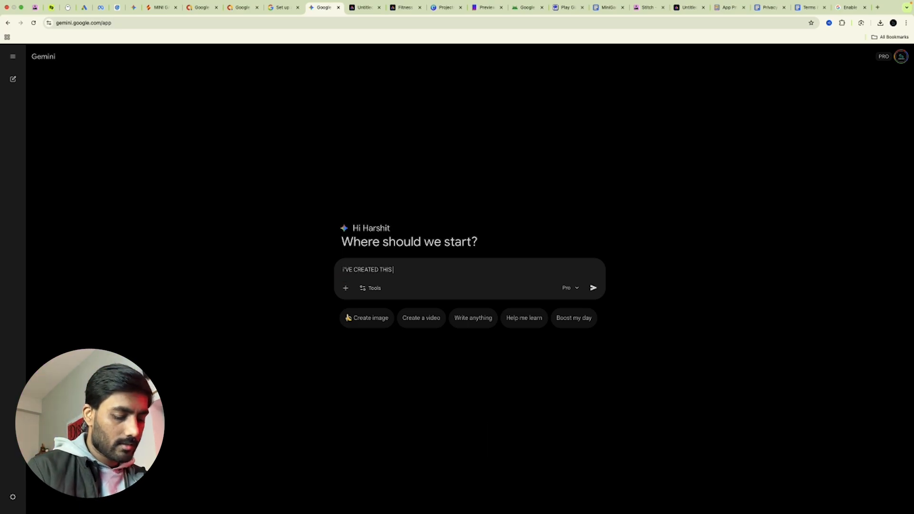
{"action": "type", "text": " MINI GAMES APP"}
{"action": "key", "text": "shift+Return"}
{"action": "key", "text": "shift+Return"}
{"action": "type", "text": "1"}
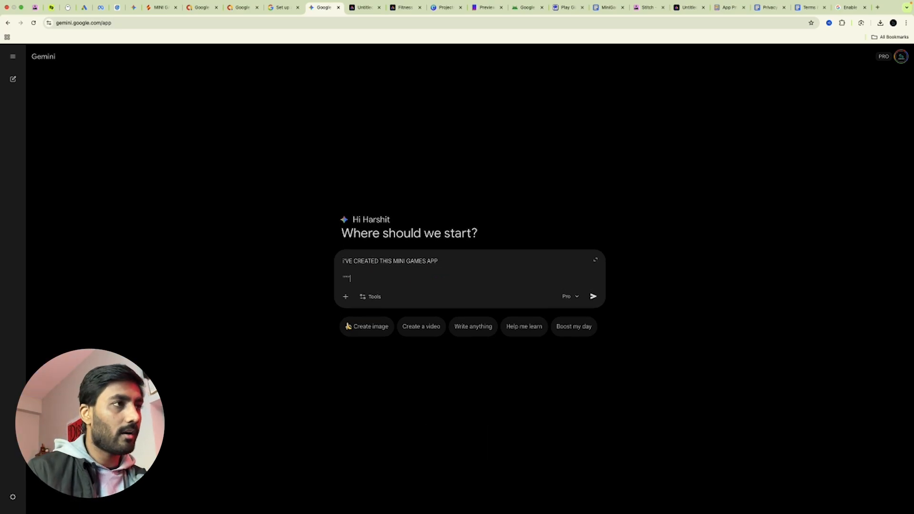
{"action": "key", "text": "super+v"}
{"action": "key", "text": "shift+Return"}
{"action": "type", "text": "\"\"\""}
{"action": "scroll", "coordinate": [395, 268], "scroll_direction": "up", "scroll_amount": 5}
{"action": "key", "text": "shift+Return"}
{"action": "type", "text": "Provide "}
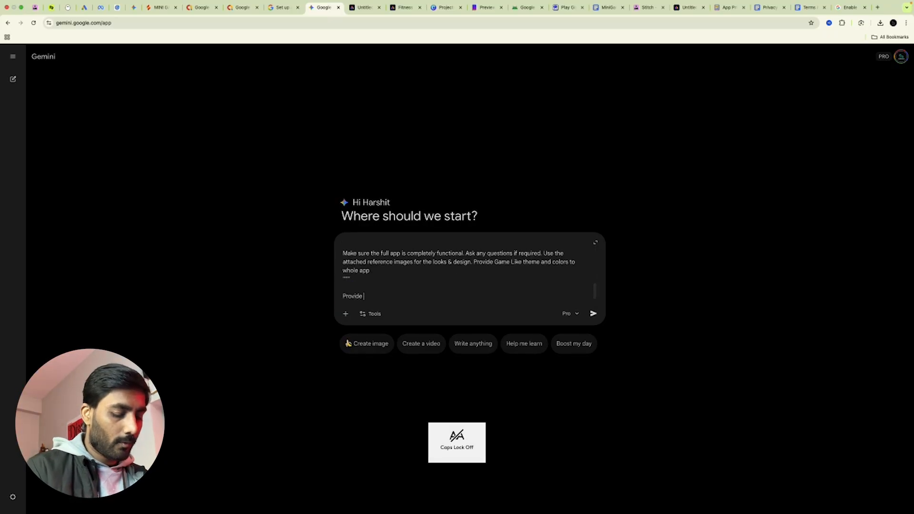
{"action": "type", "text": "me a short "}
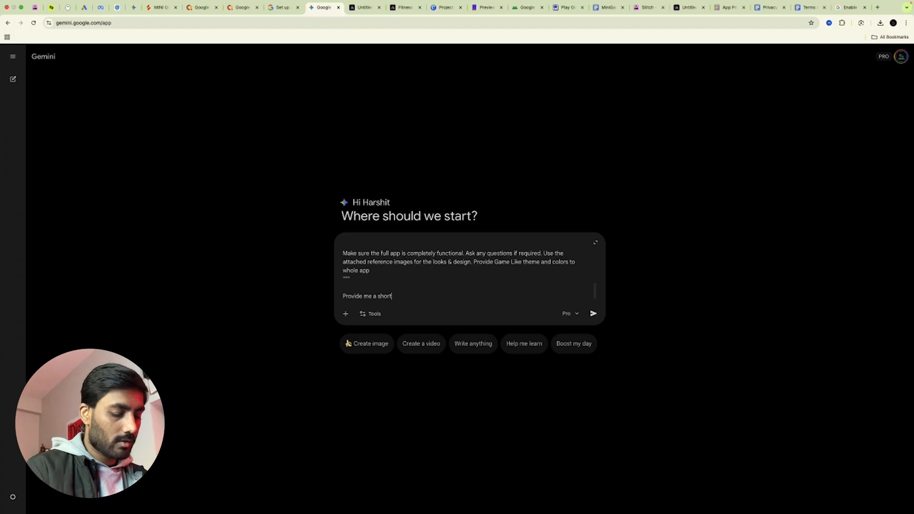
{"action": "type", "text": "desc. and a long description and all necessary details to publish it on gOOgle play store."}
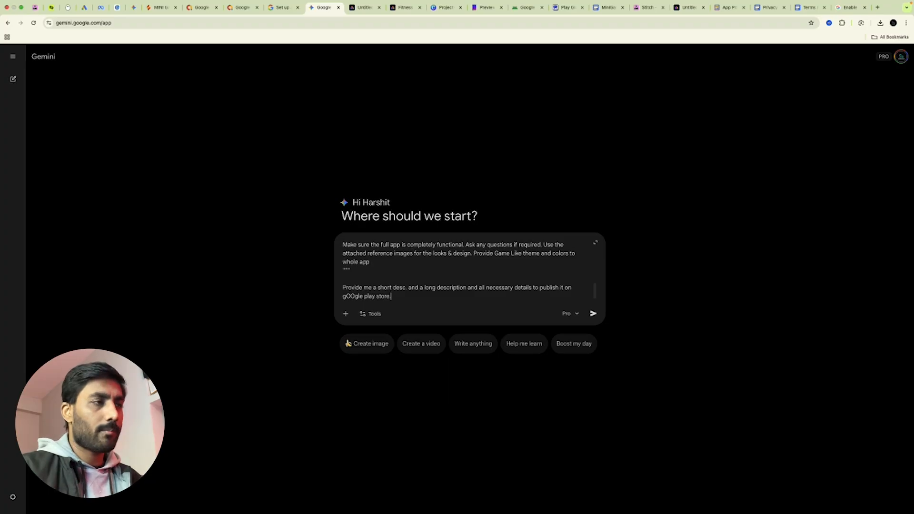
{"action": "key", "text": "Return"}
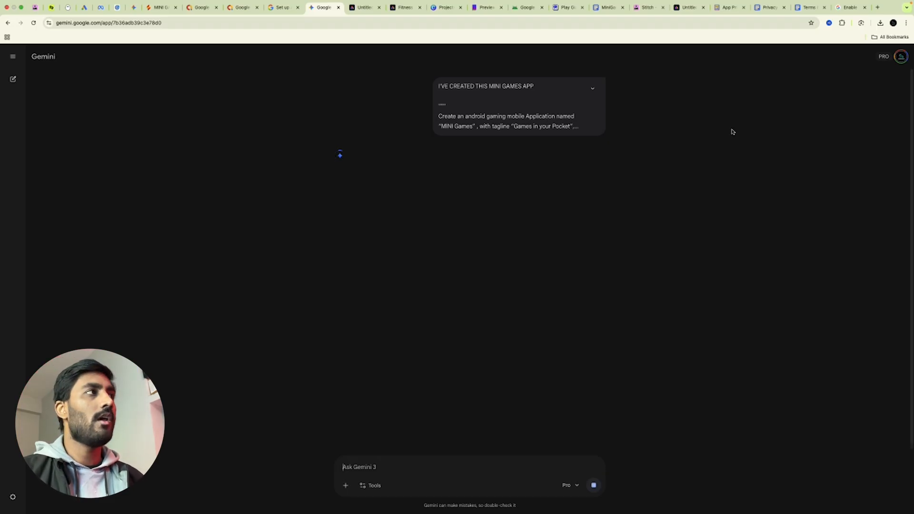
Sign in to Play Console with the developer account and review its home list of 11 apps
{"action": "left_click", "coordinate": [526, 7]}
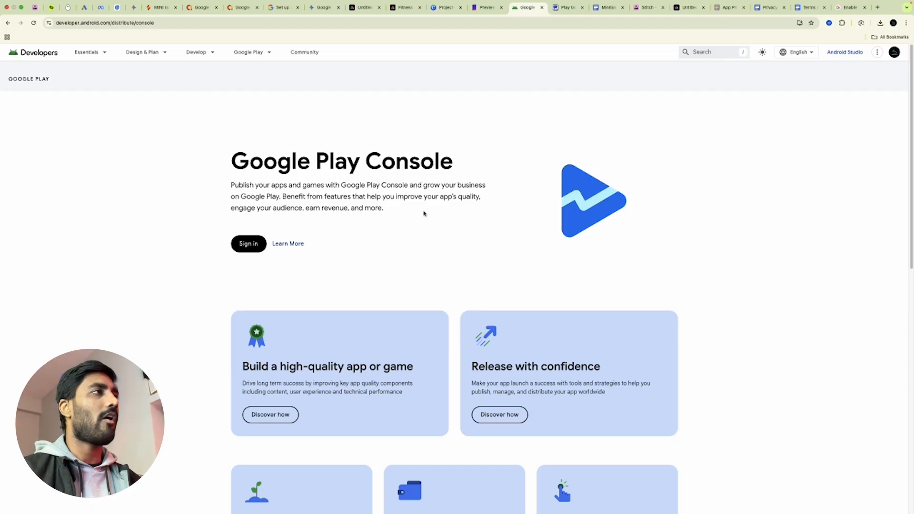
{"action": "triple_click", "coordinate": [324, 170]}
{"action": "left_click", "coordinate": [247, 244]}
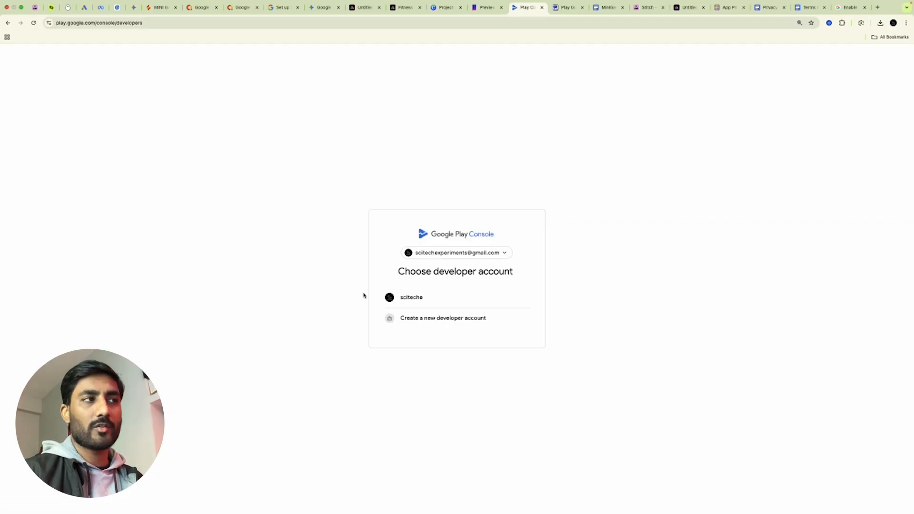
{"action": "left_click", "coordinate": [438, 298]}
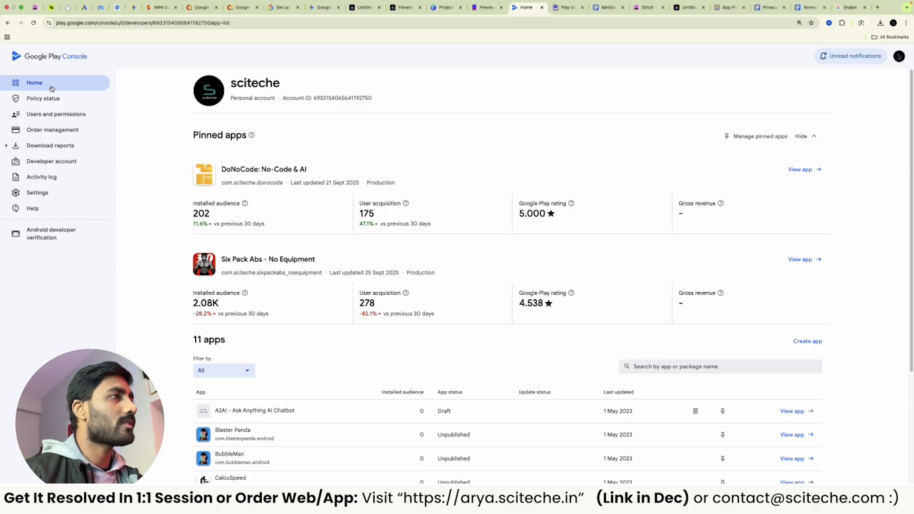
{"action": "scroll", "coordinate": [541, 290], "scroll_direction": "down", "scroll_amount": 3}
{"action": "scroll", "coordinate": [540, 288], "scroll_direction": "up", "scroll_amount": 3}
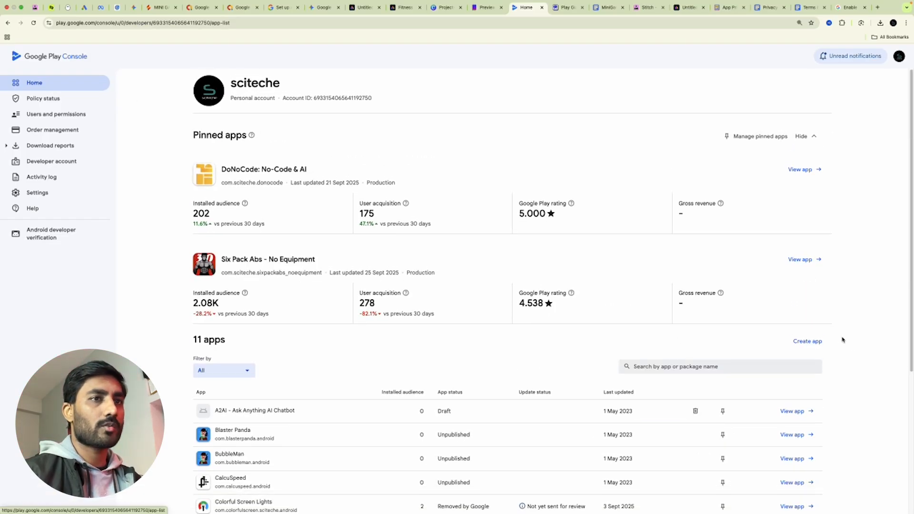
Start a new app named MINI GAMES, set as a free Game
{"action": "left_click", "coordinate": [808, 342]}
{"action": "left_click", "coordinate": [382, 133]}
{"action": "type", "text": "MINI GAMES"}
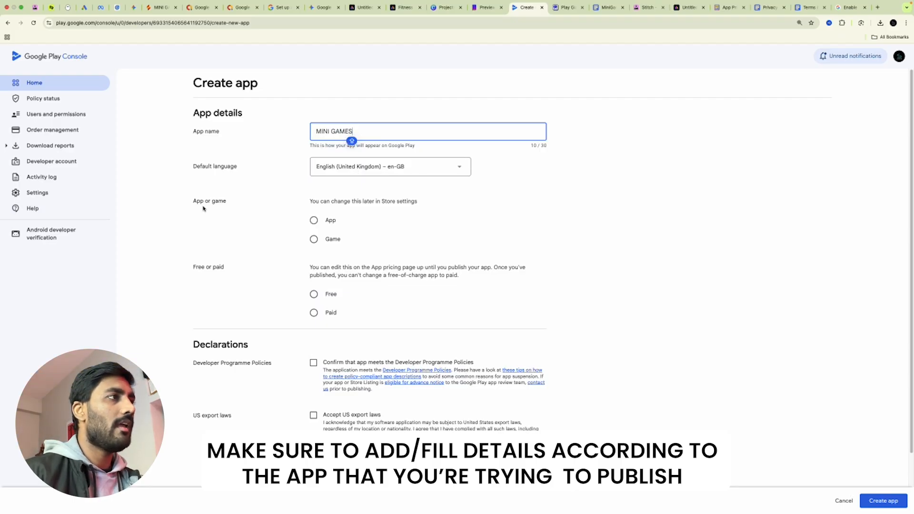
{"action": "left_click", "coordinate": [315, 243]}
{"action": "scroll", "coordinate": [346, 286], "scroll_direction": "down", "scroll_amount": 1}
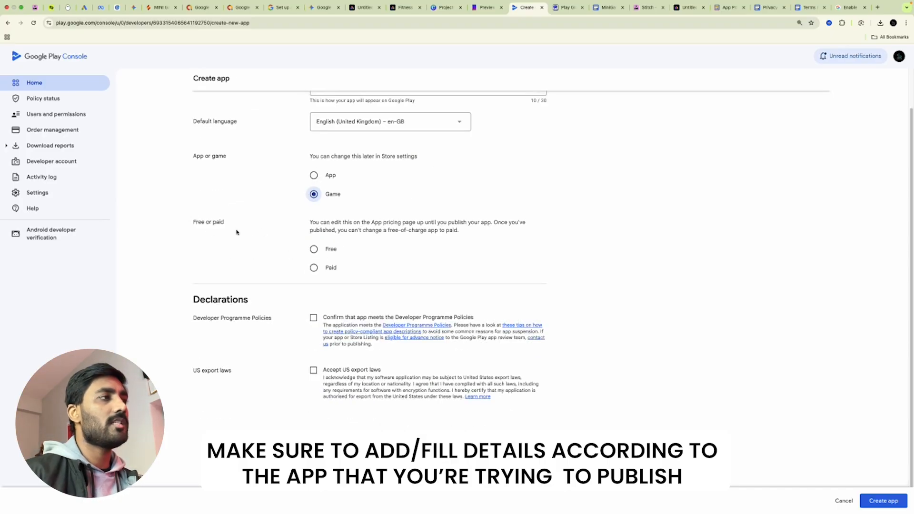
{"action": "left_click", "coordinate": [313, 250]}
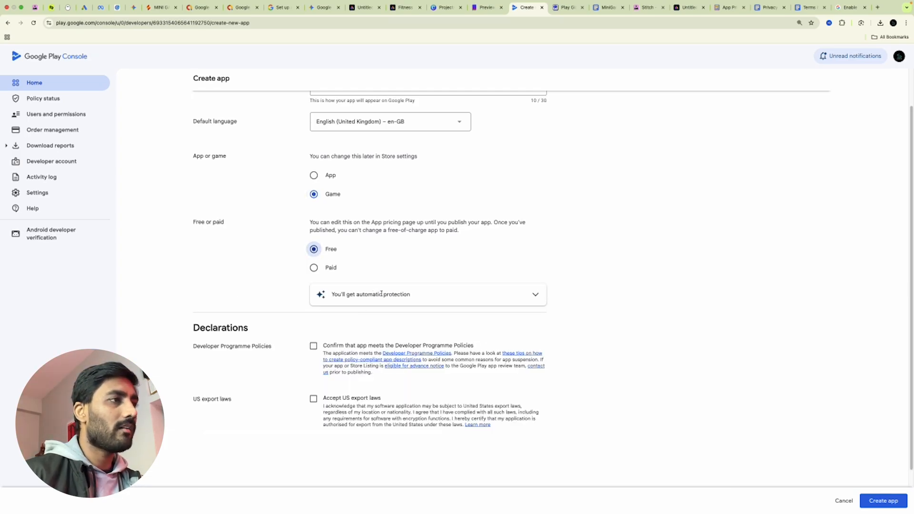
{"action": "scroll", "coordinate": [450, 302], "scroll_direction": "down", "scroll_amount": 2}
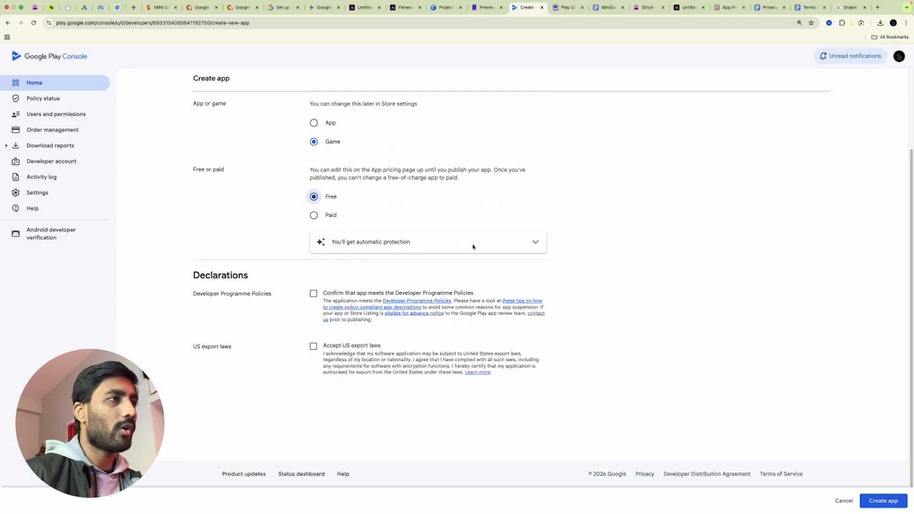
Accept the developer policy and US export law declarations, create the app, and return to All apps
{"action": "left_click", "coordinate": [313, 293]}
{"action": "left_click", "coordinate": [313, 347]}
{"action": "scroll", "coordinate": [607, 343], "scroll_direction": "up", "scroll_amount": 3}
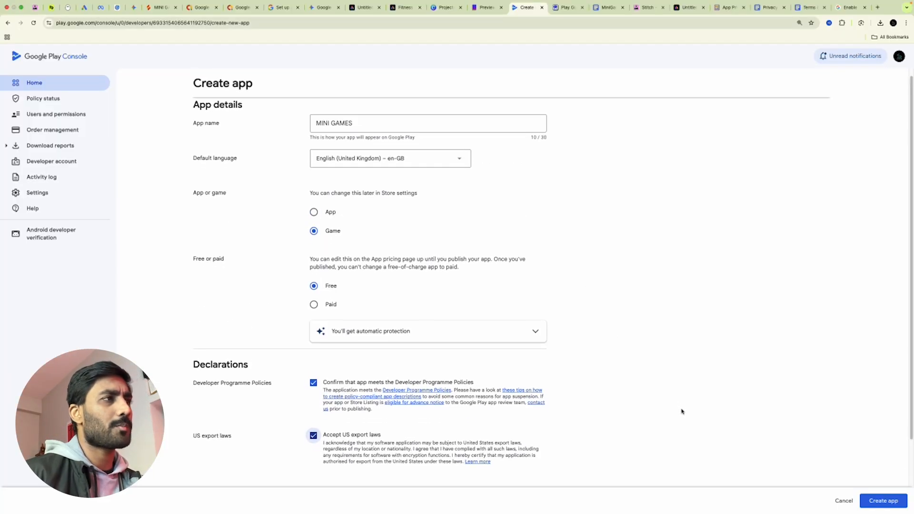
{"action": "scroll", "coordinate": [809, 428], "scroll_direction": "down", "scroll_amount": 3}
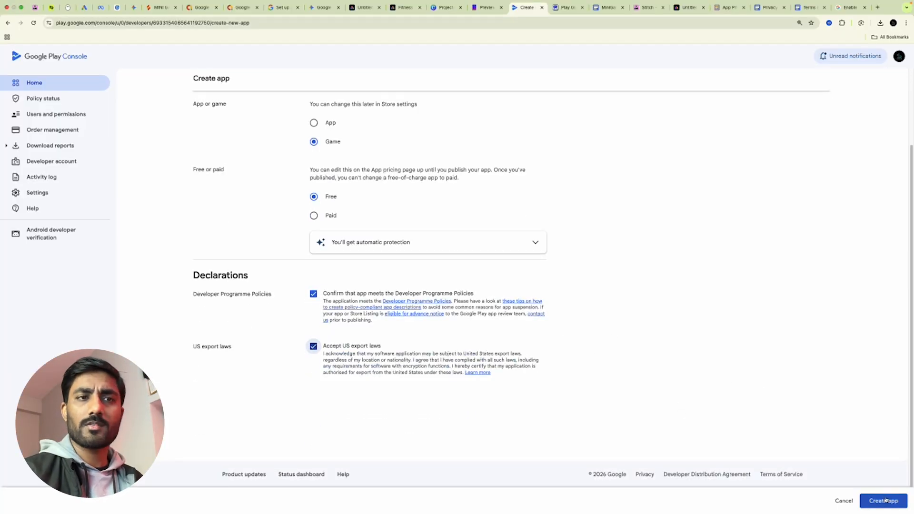
{"action": "left_click", "coordinate": [886, 500]}
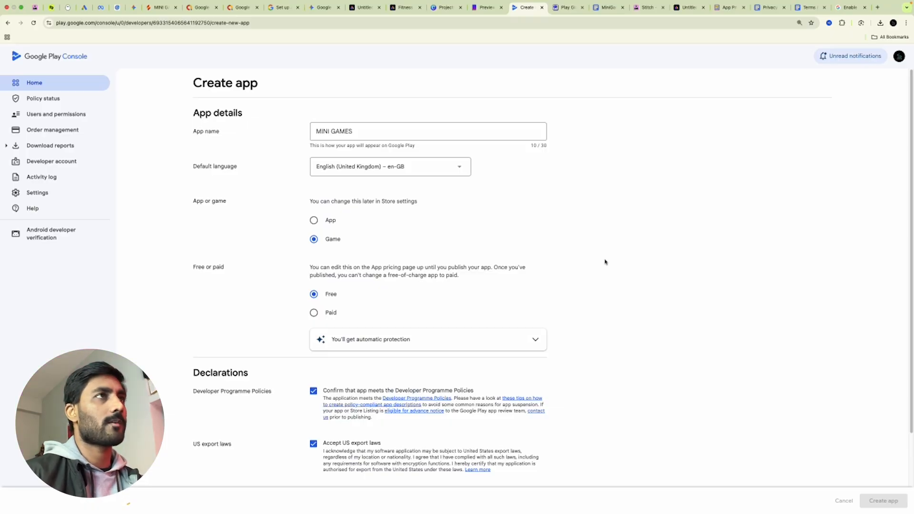
{"action": "left_click", "coordinate": [33, 79]}
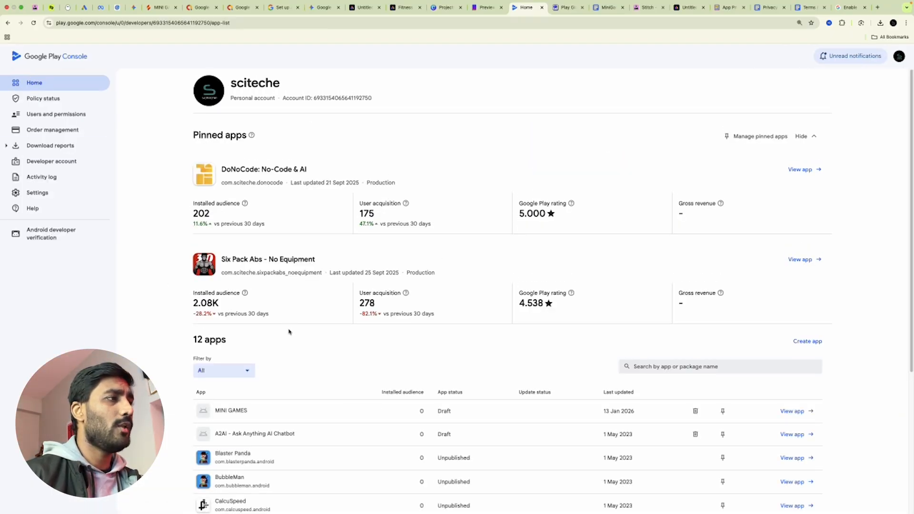
Open the MINI GAMES dashboard, expand its setup tasks, and go to the Set privacy policy page
{"action": "scroll", "coordinate": [289, 332], "scroll_direction": "down", "scroll_amount": 3}
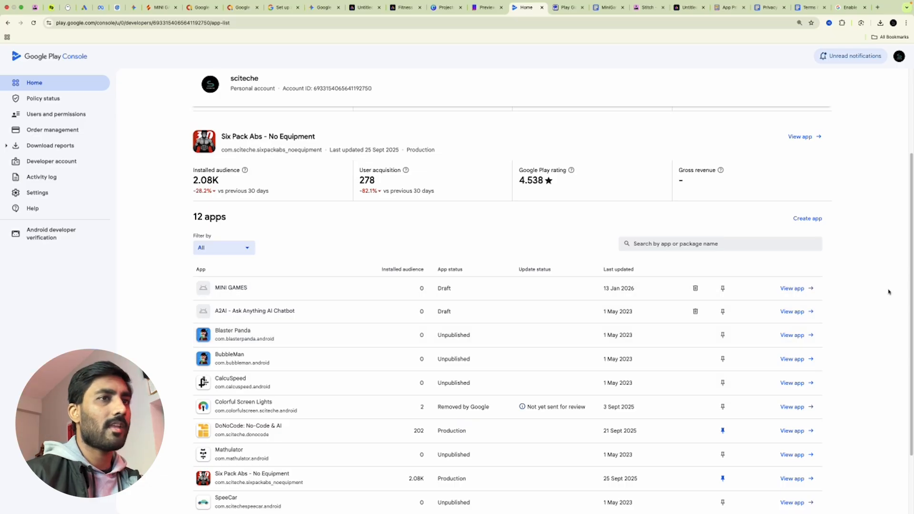
{"action": "left_click", "coordinate": [808, 290]}
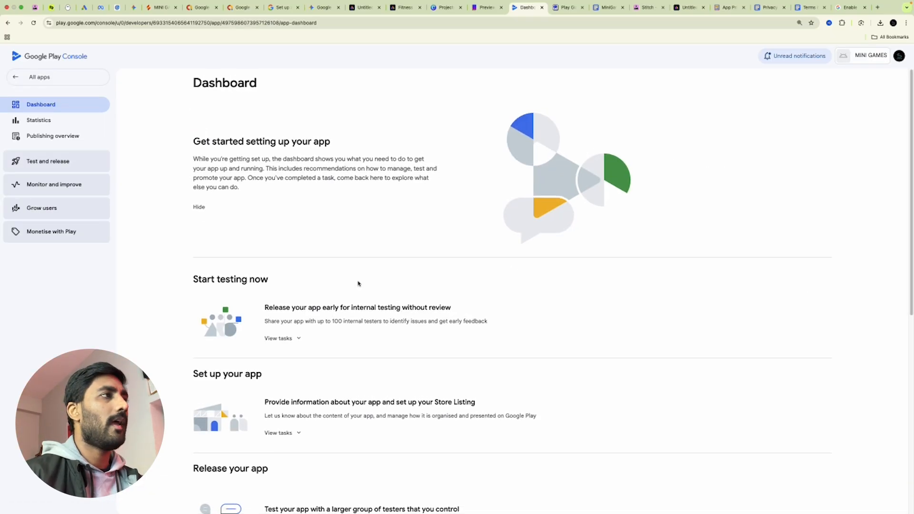
{"action": "scroll", "coordinate": [296, 338], "scroll_direction": "down", "scroll_amount": 4}
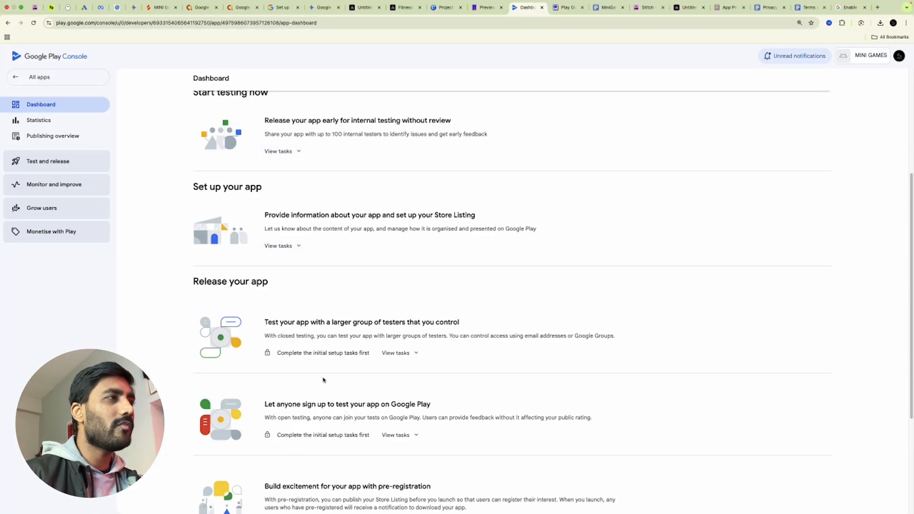
{"action": "scroll", "coordinate": [355, 400], "scroll_direction": "down", "scroll_amount": 4}
{"action": "scroll", "coordinate": [381, 383], "scroll_direction": "up", "scroll_amount": 6}
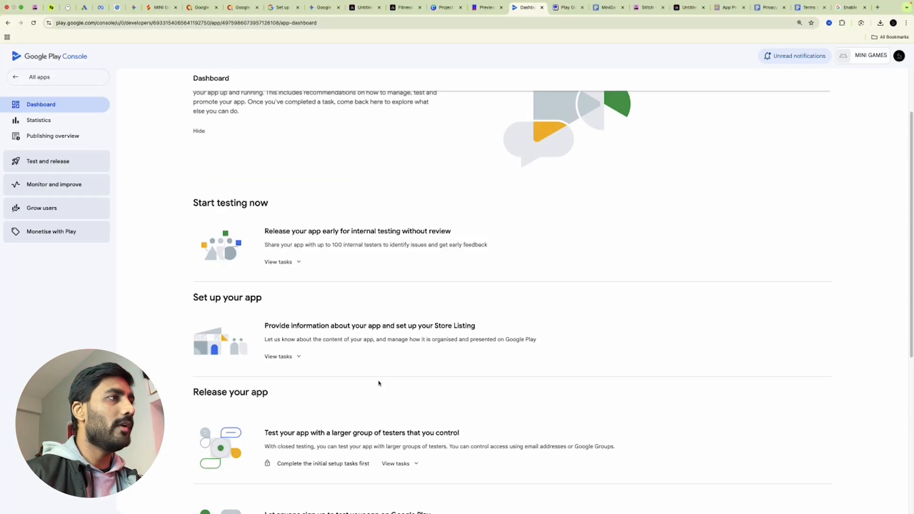
{"action": "left_click", "coordinate": [290, 357]}
{"action": "scroll", "coordinate": [323, 278], "scroll_direction": "down", "scroll_amount": 2}
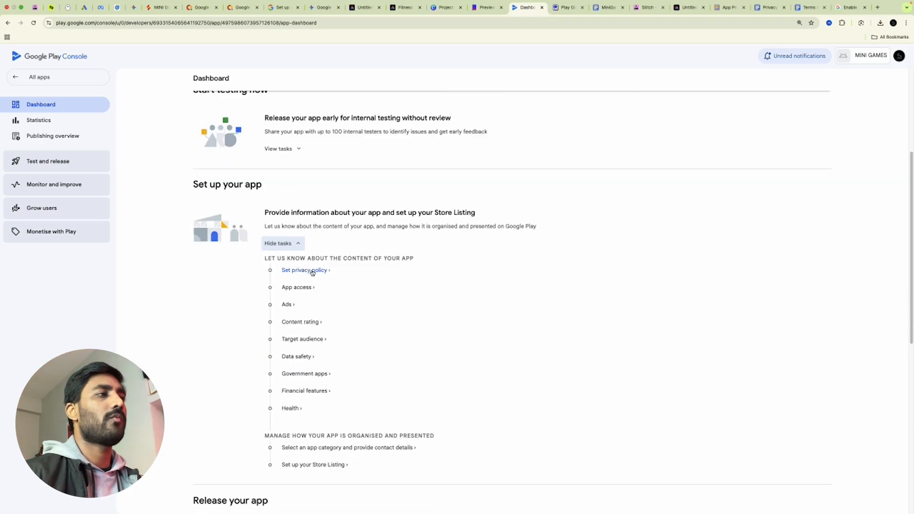
{"action": "left_click", "coordinate": [312, 271]}
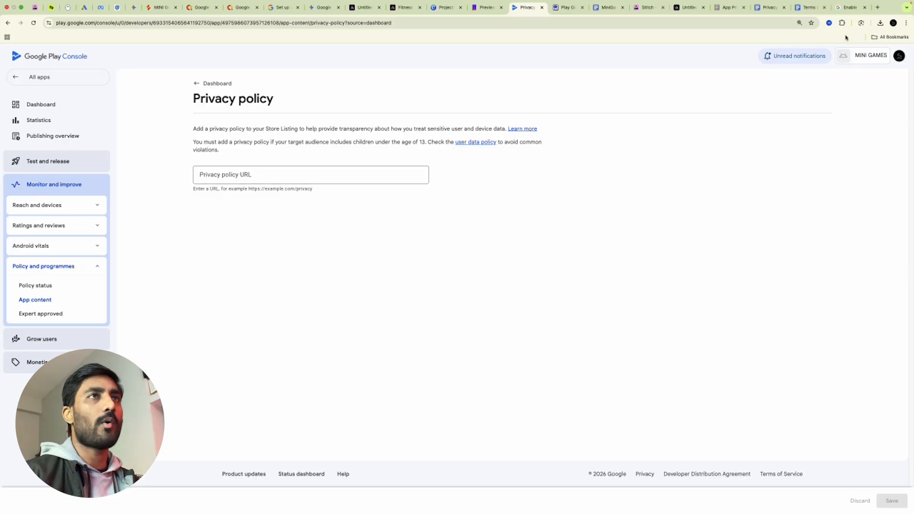
Copy the Privacy Policy doc's share link, viewable by anyone with the link
{"action": "left_click", "coordinate": [767, 7]}
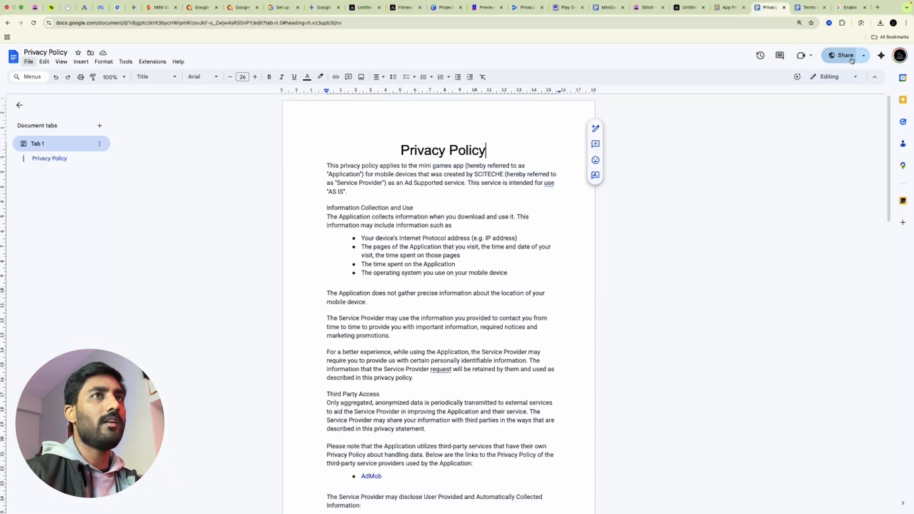
{"action": "mouse_move", "coordinate": [845, 56]}
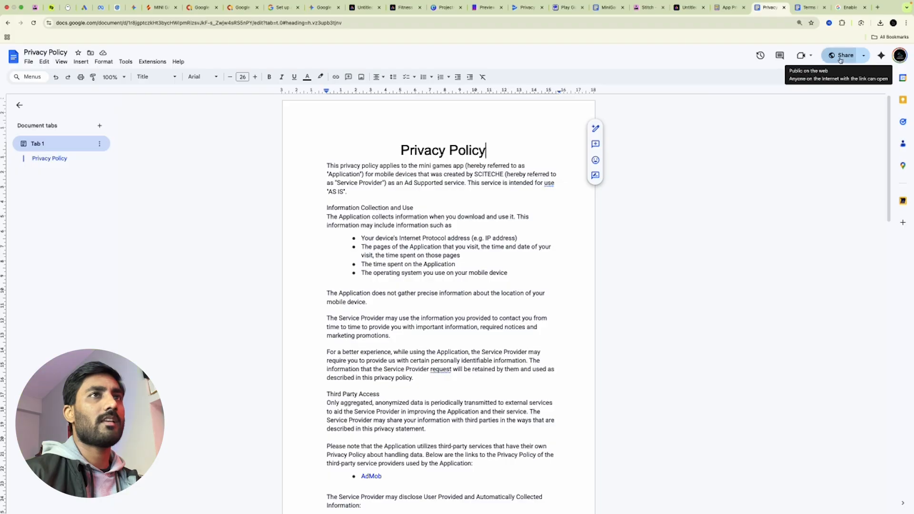
{"action": "left_click", "coordinate": [837, 57]}
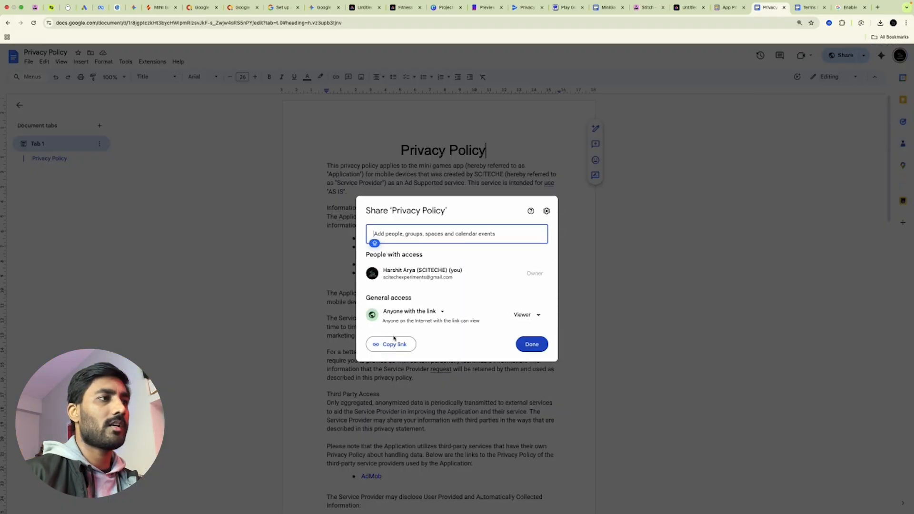
{"action": "left_click", "coordinate": [387, 343]}
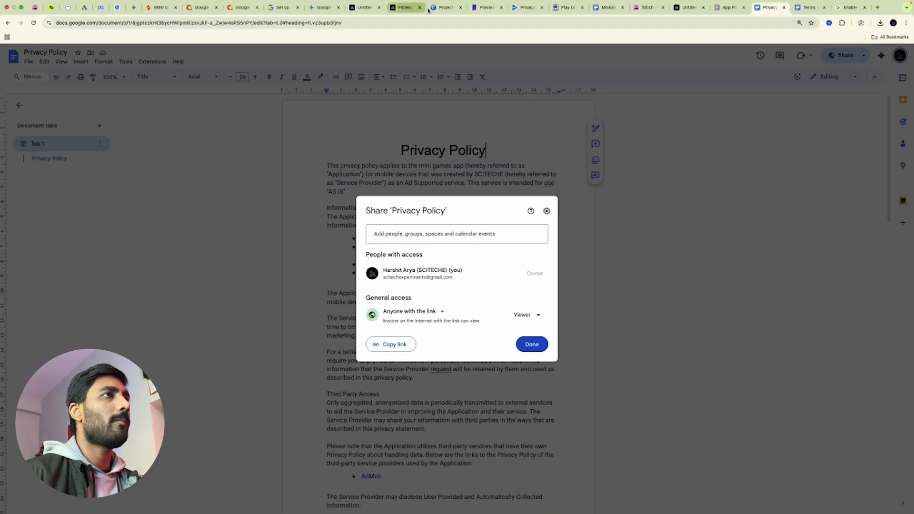
Paste the copied Docs link as the privacy policy URL and save it
{"action": "left_click", "coordinate": [512, 9]}
{"action": "left_click", "coordinate": [292, 172]}
{"action": "key", "text": "super+v"}
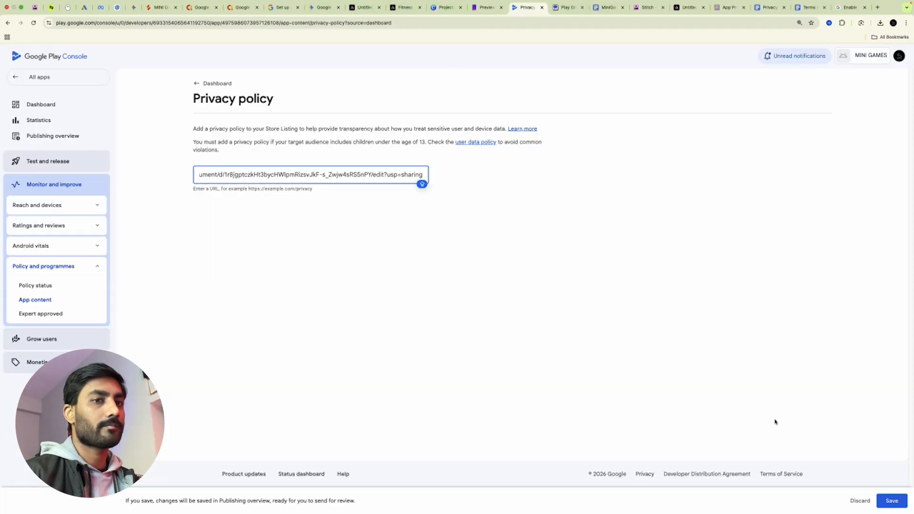
{"action": "left_click", "coordinate": [891, 501]}
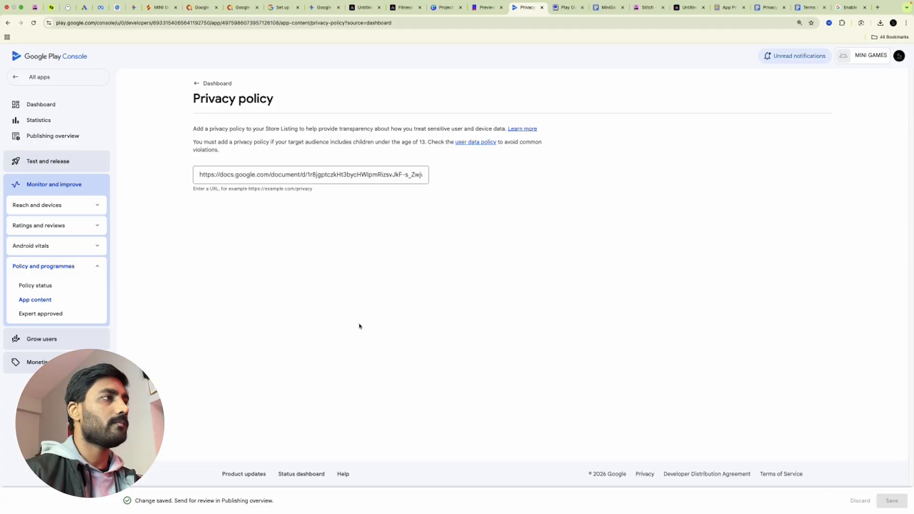
Declare in App access that all functionality is available without restrictions, and save
{"action": "left_click", "coordinate": [200, 82]}
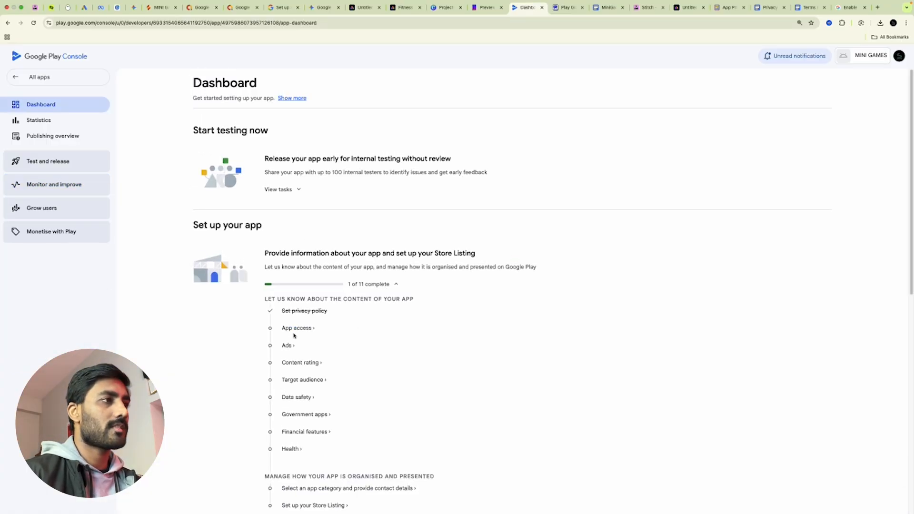
{"action": "left_click", "coordinate": [295, 330]}
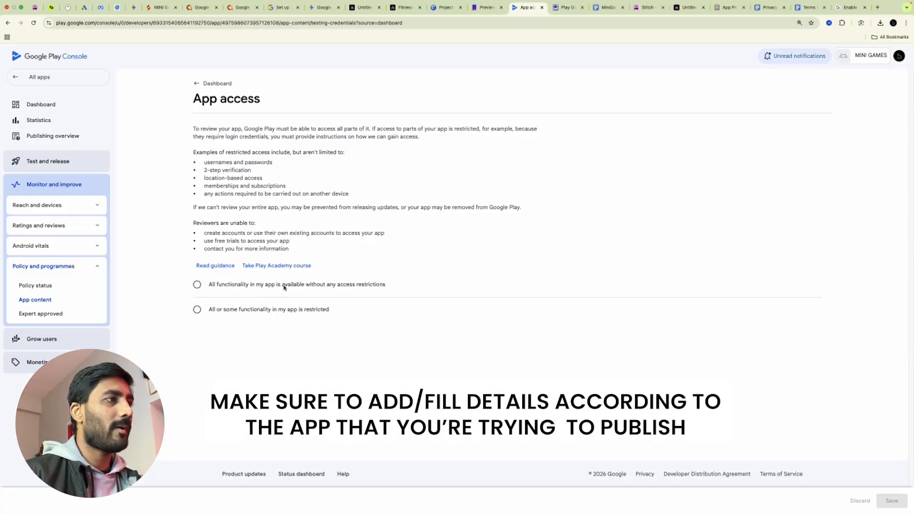
{"action": "left_click", "coordinate": [197, 286]}
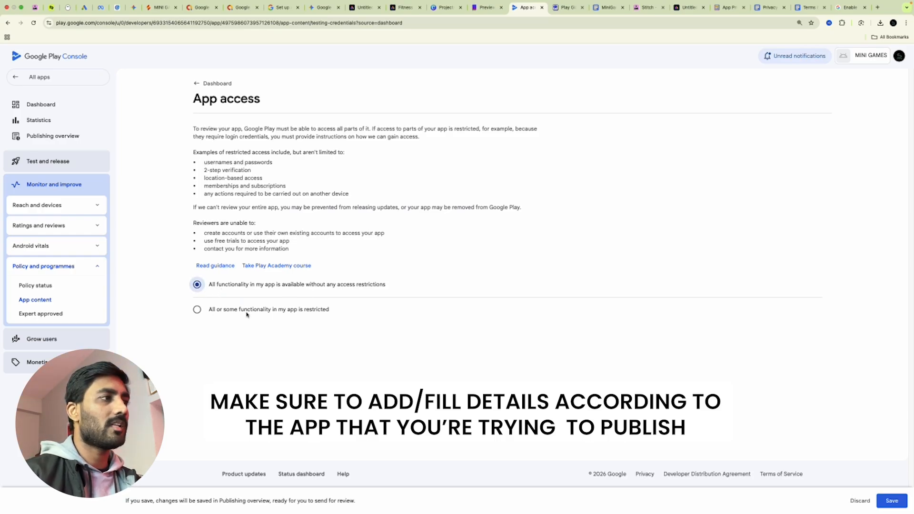
{"action": "left_click", "coordinate": [898, 502]}
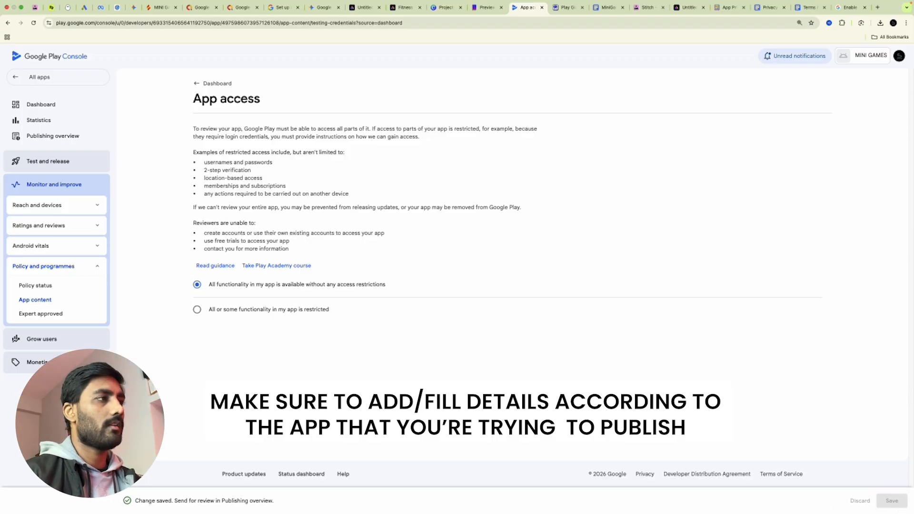
{"action": "left_click", "coordinate": [213, 84]}
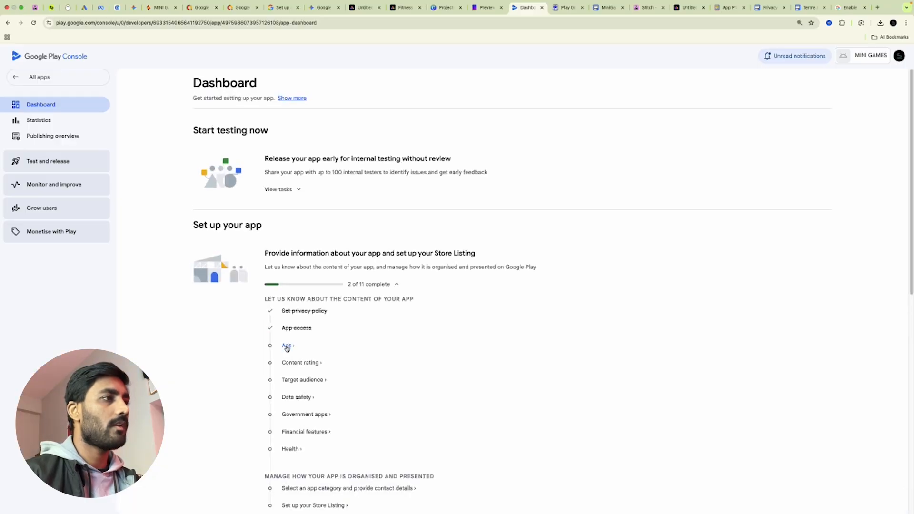
Declare that the app contains ads, save, and return to the dashboard
{"action": "left_click", "coordinate": [286, 346]}
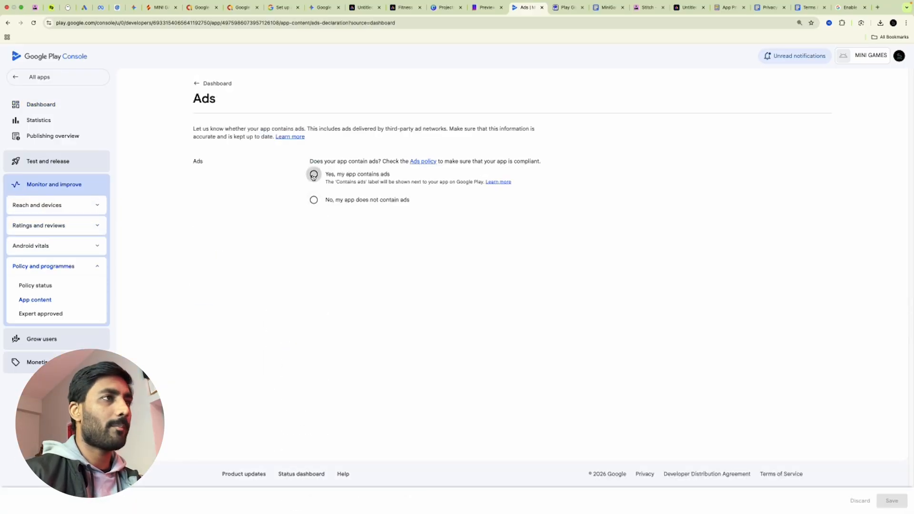
{"action": "left_click", "coordinate": [313, 175]}
{"action": "left_click", "coordinate": [892, 501]}
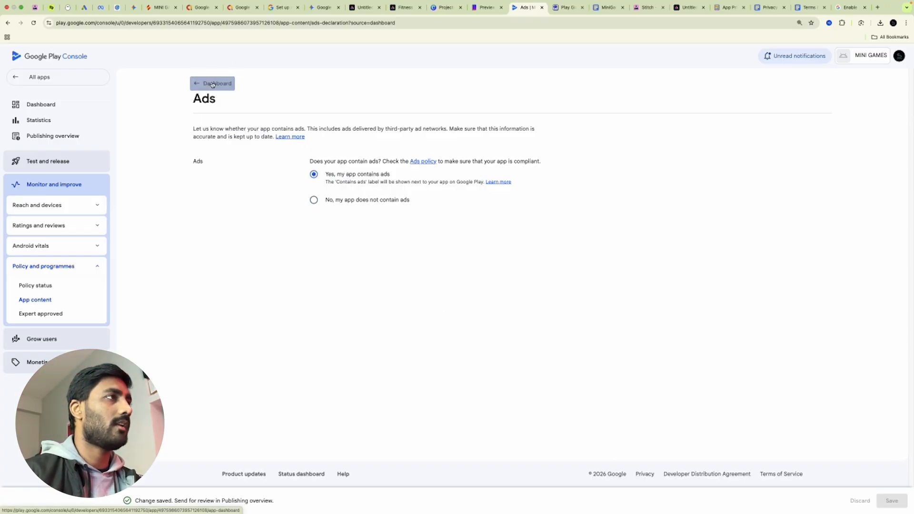
{"action": "left_click", "coordinate": [213, 83]}
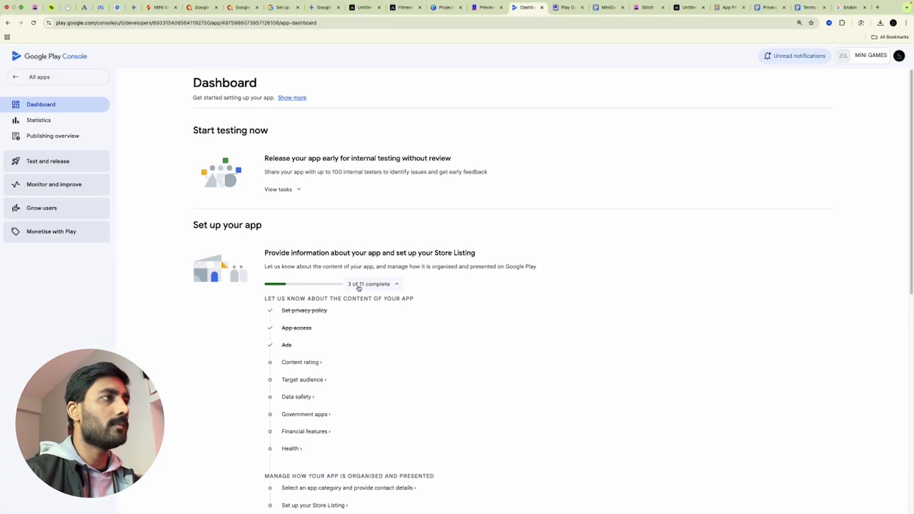
Start the content rating questionnaire and enter the contact e-mail address, fixing typos
{"action": "left_click", "coordinate": [297, 363]}
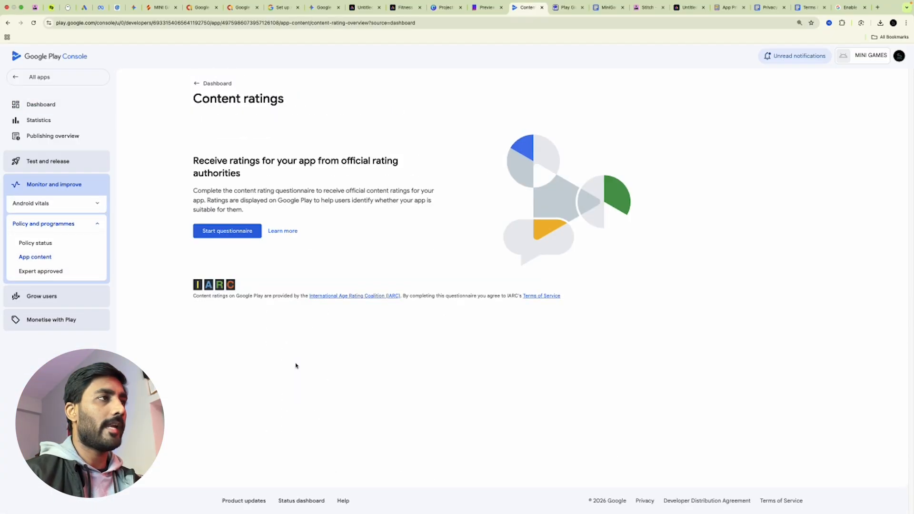
{"action": "left_click", "coordinate": [216, 226]}
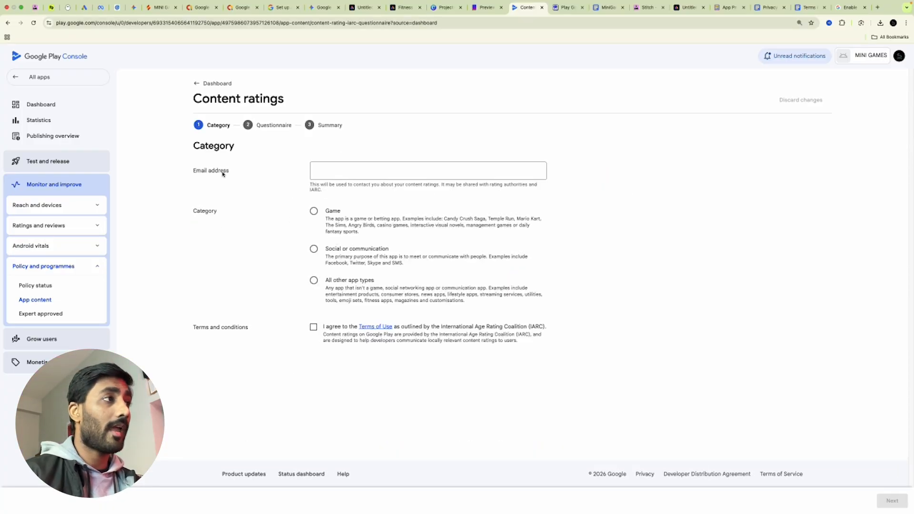
{"action": "left_click", "coordinate": [347, 171]}
{"action": "type", "text": "CONTACT"}
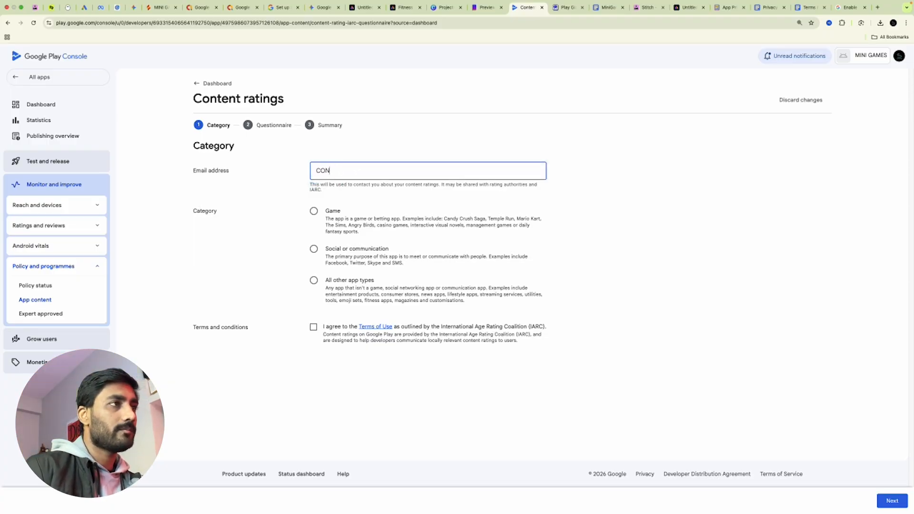
{"action": "key", "text": "BackSpace"}
{"action": "key", "text": "BackSpace"}
{"action": "key", "text": "BackSpace"}
{"action": "key", "text": "Caps_Lock"}
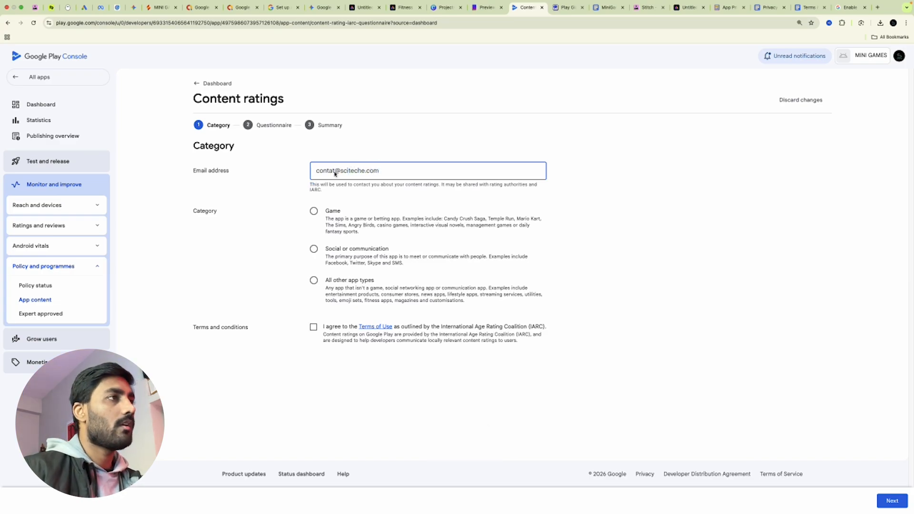
{"action": "left_click", "coordinate": [333, 174]}
{"action": "type", "text": "c"}
{"action": "left_click", "coordinate": [597, 193]}
{"action": "left_click", "coordinate": [328, 170]}
{"action": "key", "text": "BackSpace"}
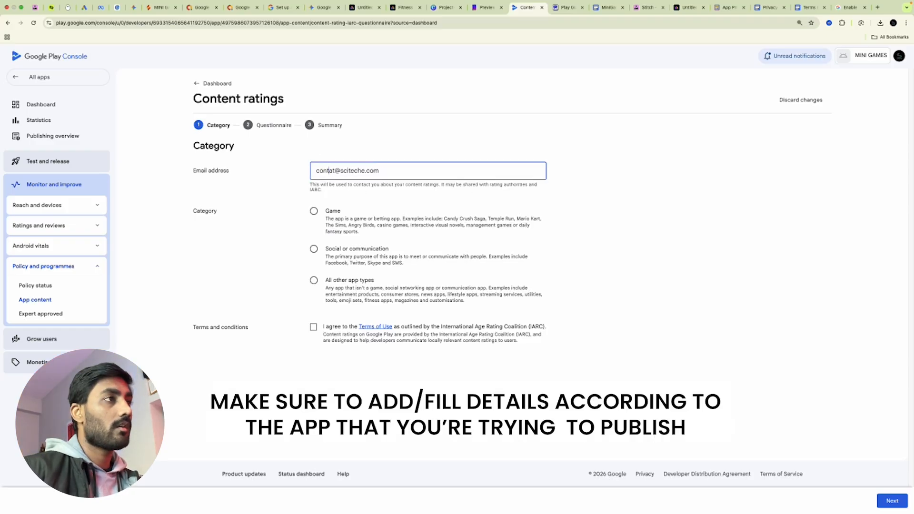
{"action": "type", "text": "c"}
{"action": "left_click", "coordinate": [728, 221]}
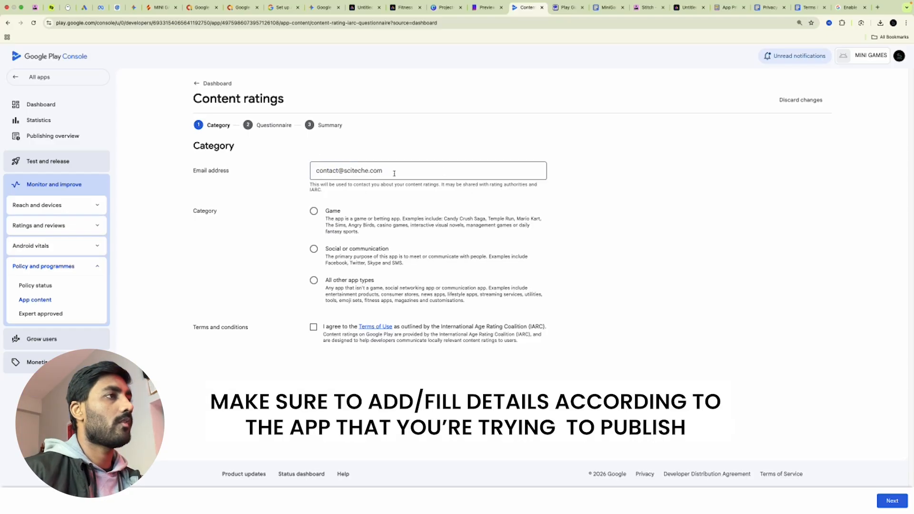
Choose Game as the category, accept the IARC terms, and continue
{"action": "left_click", "coordinate": [314, 211]}
{"action": "left_click", "coordinate": [314, 327]}
{"action": "left_click", "coordinate": [892, 500]}
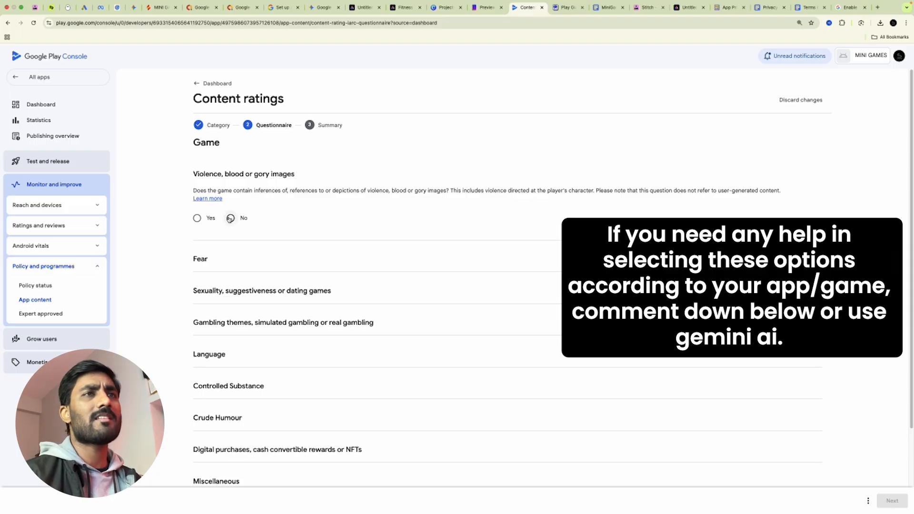
Answer No for violence, fear, sexuality, gambling, language, substances, crude humour and digital purchases
{"action": "left_click", "coordinate": [230, 218]}
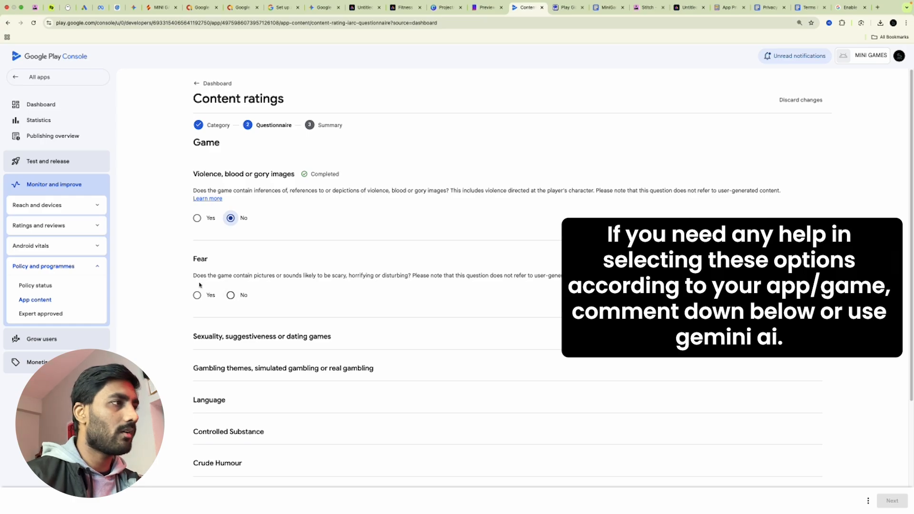
{"action": "left_click", "coordinate": [230, 296]}
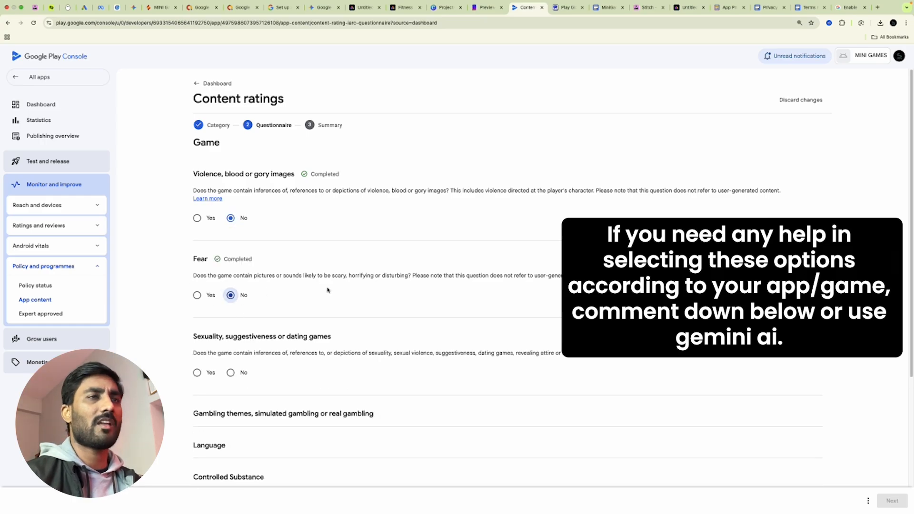
{"action": "scroll", "coordinate": [327, 290], "scroll_direction": "down", "scroll_amount": 2}
{"action": "left_click", "coordinate": [232, 296]}
{"action": "left_click", "coordinate": [232, 373]}
{"action": "scroll", "coordinate": [328, 361], "scroll_direction": "down", "scroll_amount": 4}
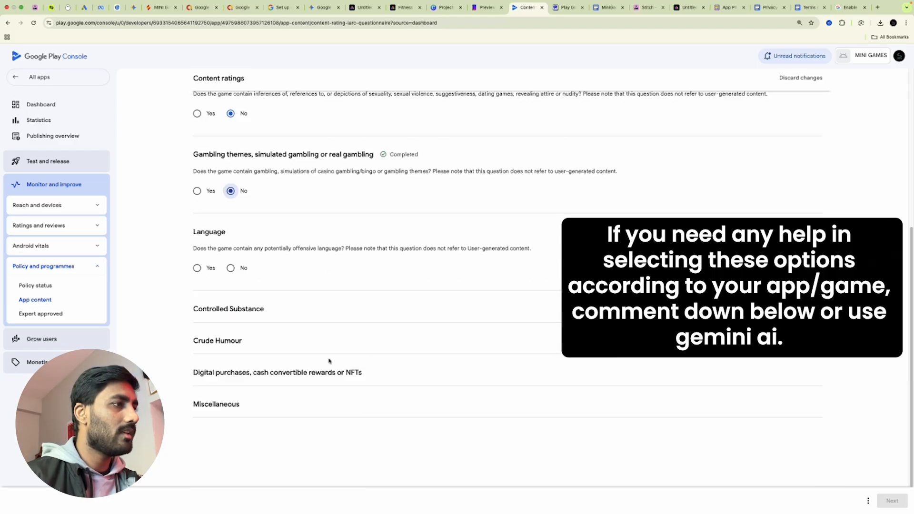
{"action": "left_click", "coordinate": [231, 268]}
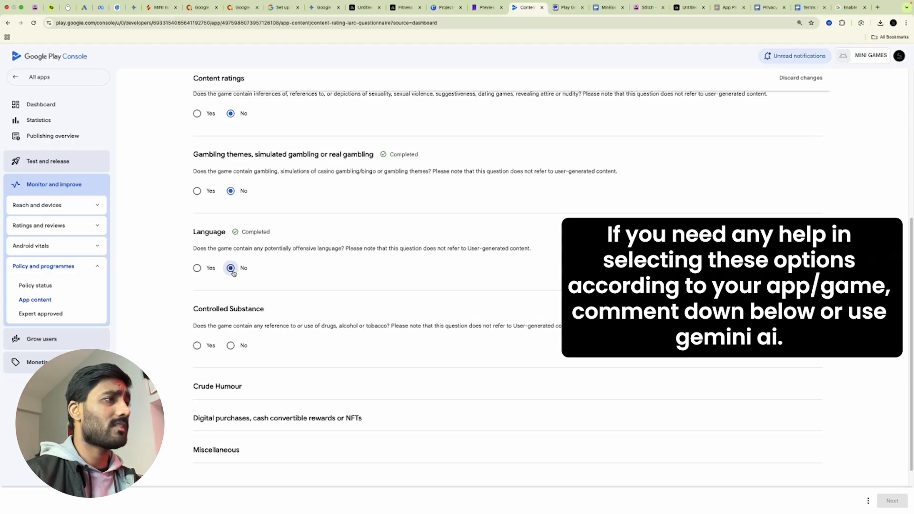
{"action": "left_click", "coordinate": [231, 345]}
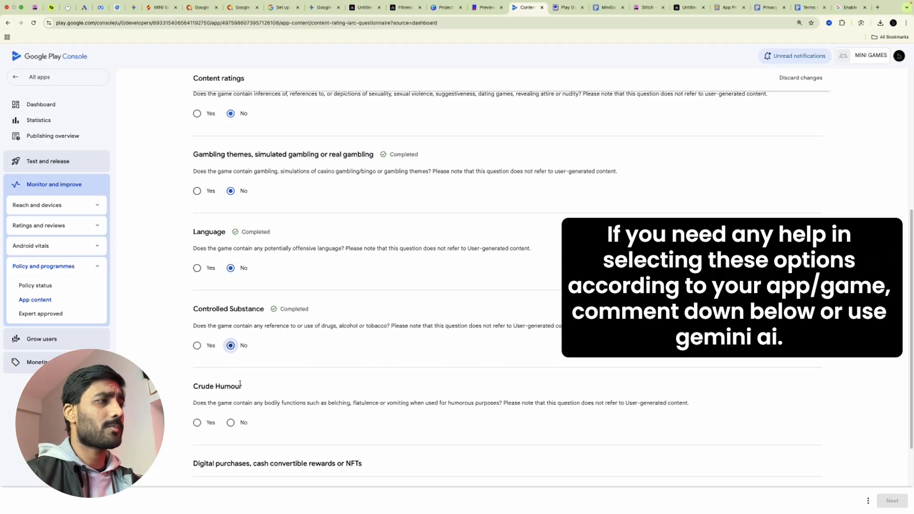
{"action": "left_click", "coordinate": [231, 423]}
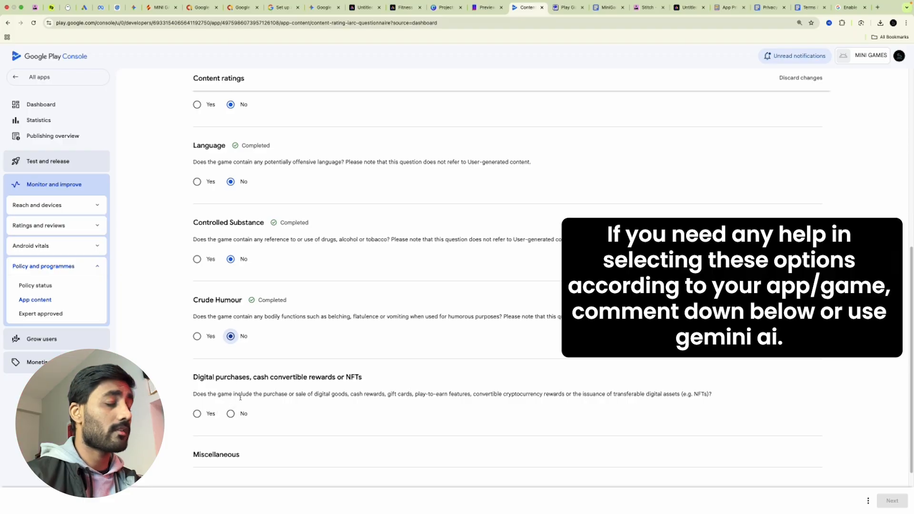
{"action": "left_click", "coordinate": [230, 414]}
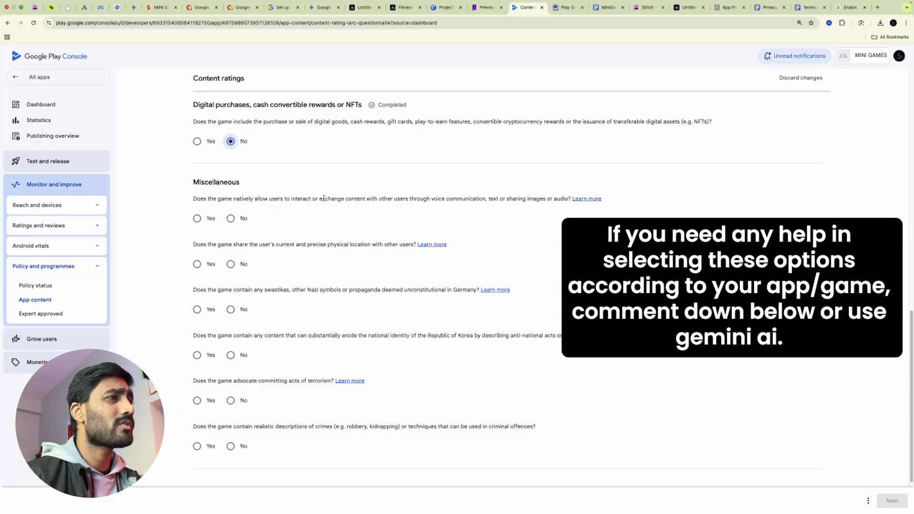
Answer No to every Miscellaneous question and save the questionnaire
{"action": "left_click", "coordinate": [230, 218]}
{"action": "left_click", "coordinate": [231, 264]}
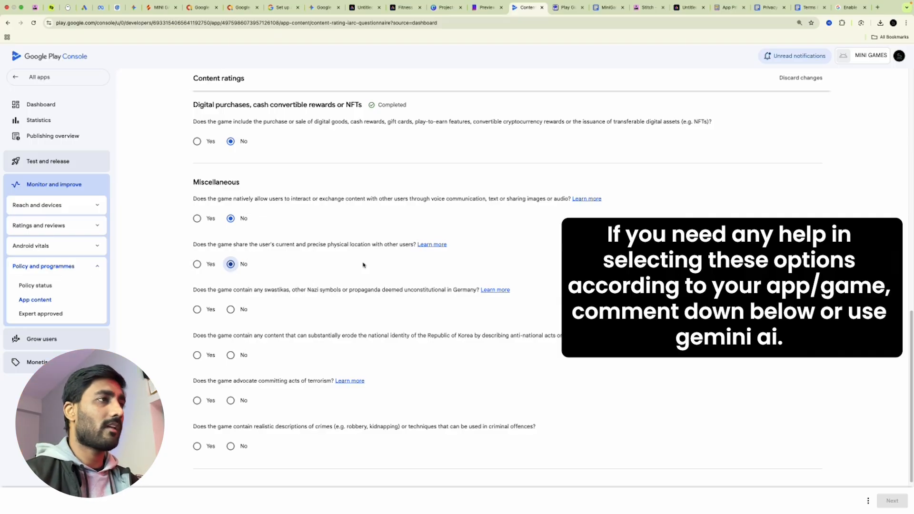
{"action": "left_click", "coordinate": [231, 310]}
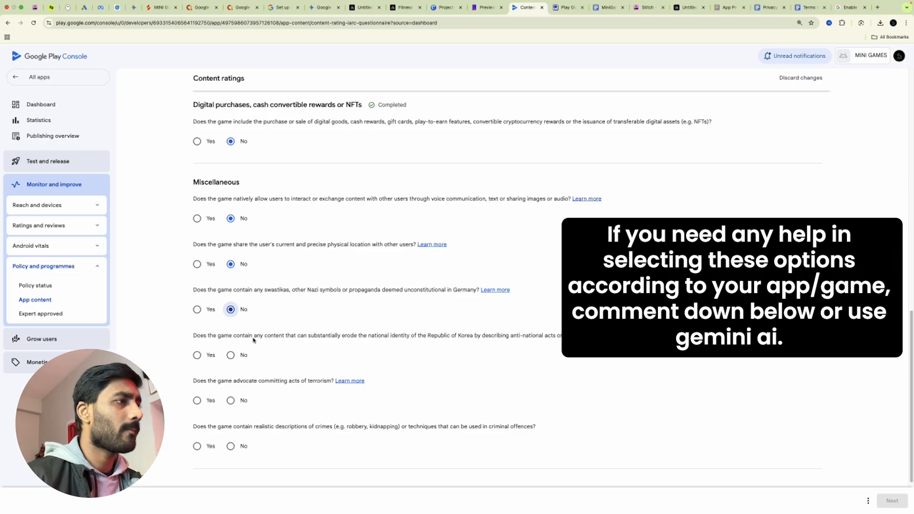
{"action": "left_click", "coordinate": [231, 355]}
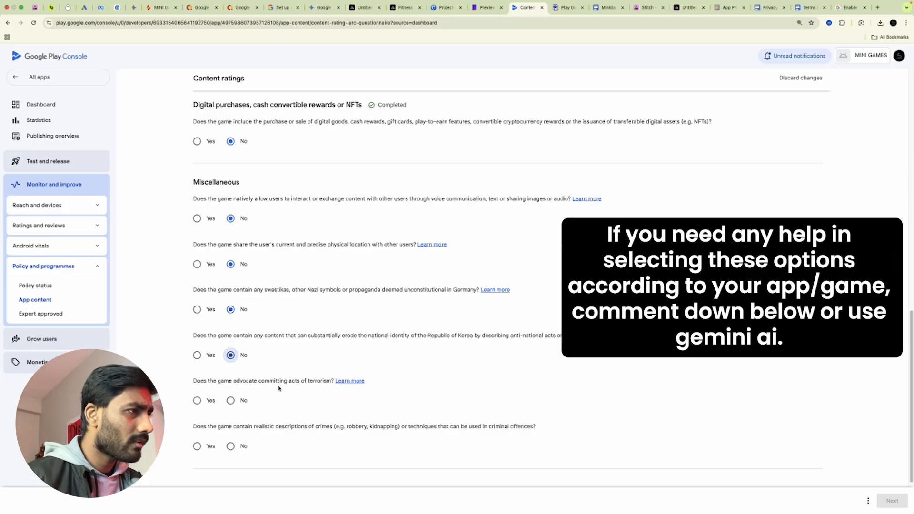
{"action": "left_click", "coordinate": [230, 401]}
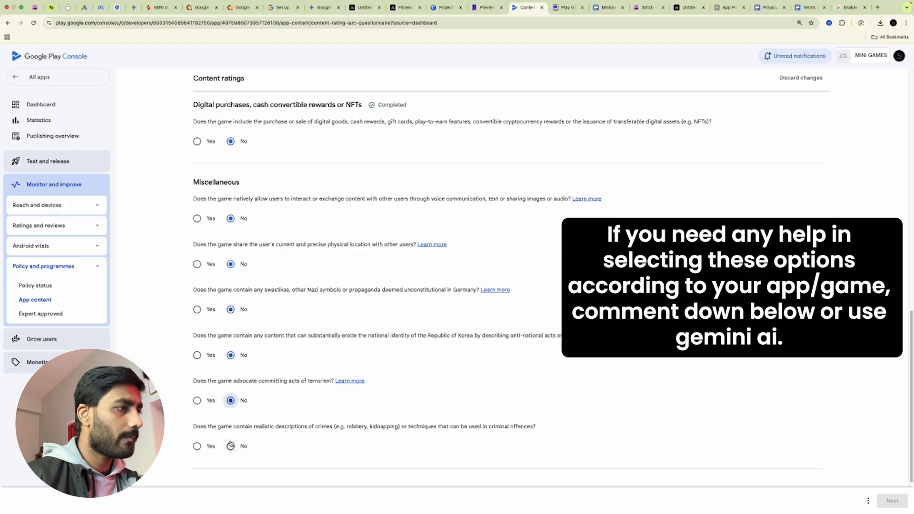
{"action": "left_click", "coordinate": [231, 446]}
{"action": "scroll", "coordinate": [377, 433], "scroll_direction": "down", "scroll_amount": 2}
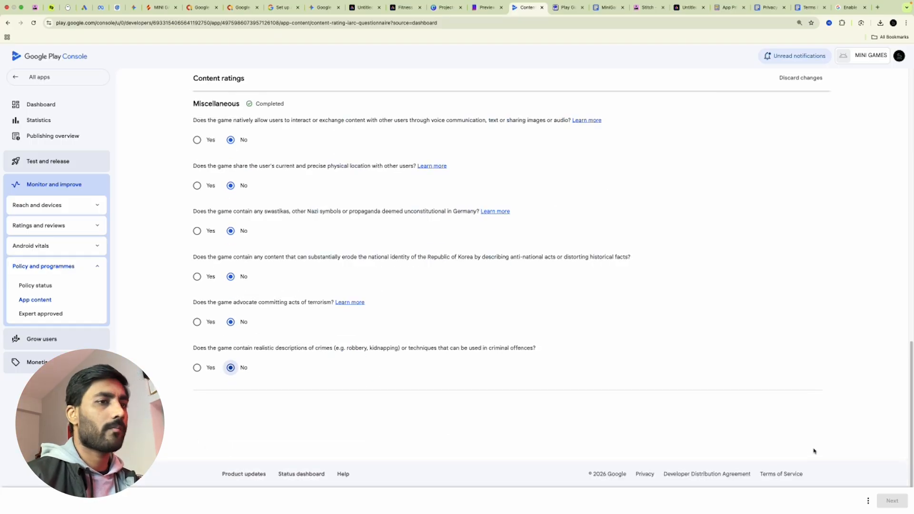
{"action": "scroll", "coordinate": [777, 359], "scroll_direction": "up", "scroll_amount": 8}
{"action": "scroll", "coordinate": [762, 372], "scroll_direction": "up", "scroll_amount": 6}
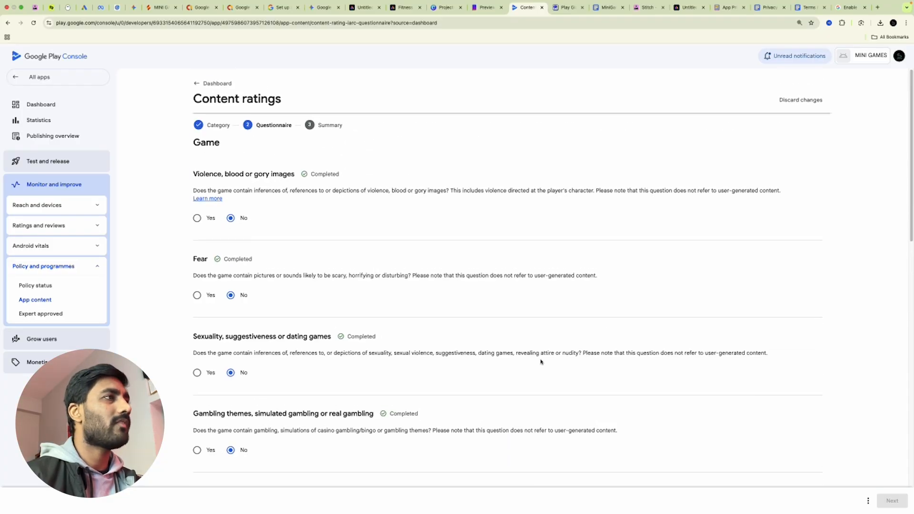
{"action": "scroll", "coordinate": [426, 353], "scroll_direction": "down", "scroll_amount": 7}
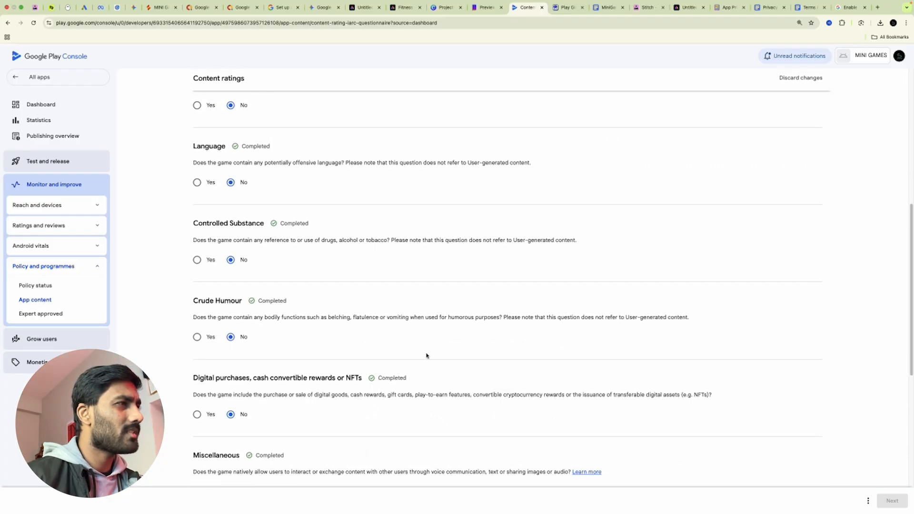
{"action": "scroll", "coordinate": [426, 354], "scroll_direction": "down", "scroll_amount": 8}
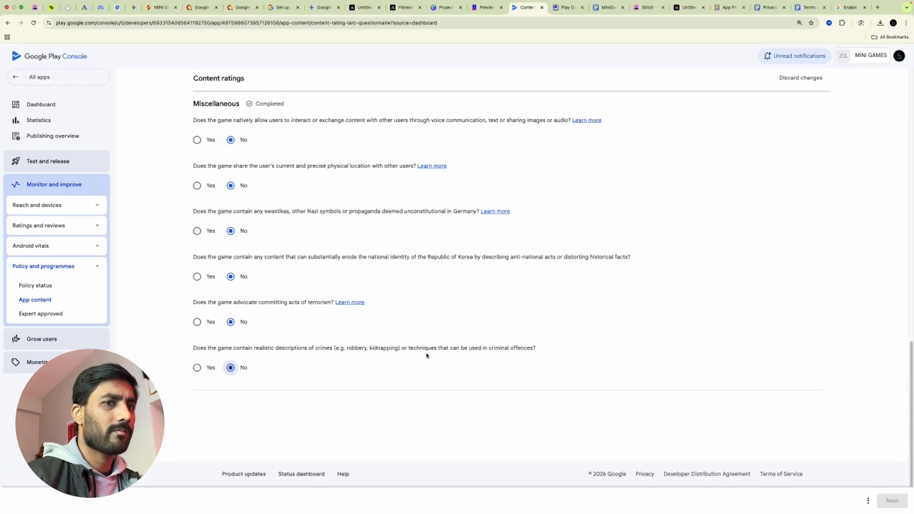
{"action": "left_click", "coordinate": [869, 501]}
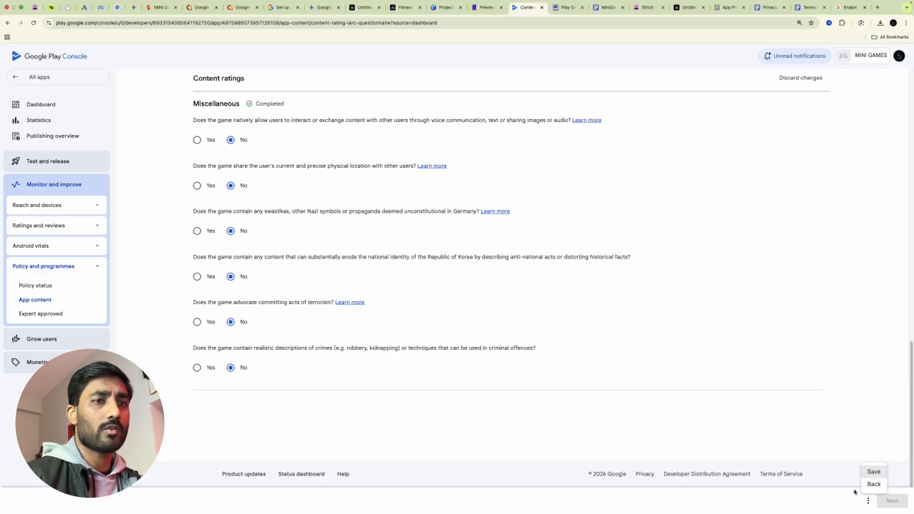
{"action": "left_click", "coordinate": [873, 472]}
Review the ratings summary, save the content ratings, and return to the dashboard
{"action": "left_click", "coordinate": [892, 501]}
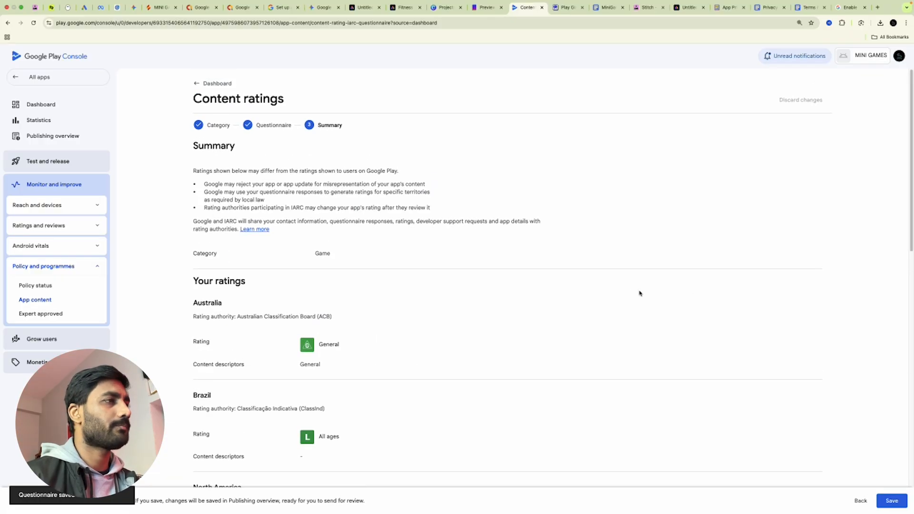
{"action": "scroll", "coordinate": [608, 316], "scroll_direction": "down", "scroll_amount": 10}
{"action": "scroll", "coordinate": [586, 322], "scroll_direction": "up", "scroll_amount": 6}
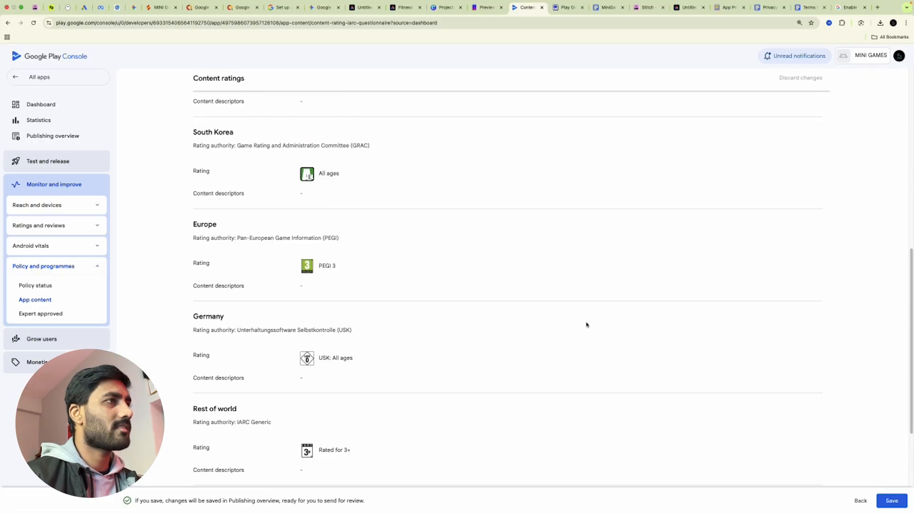
{"action": "left_click", "coordinate": [891, 501]}
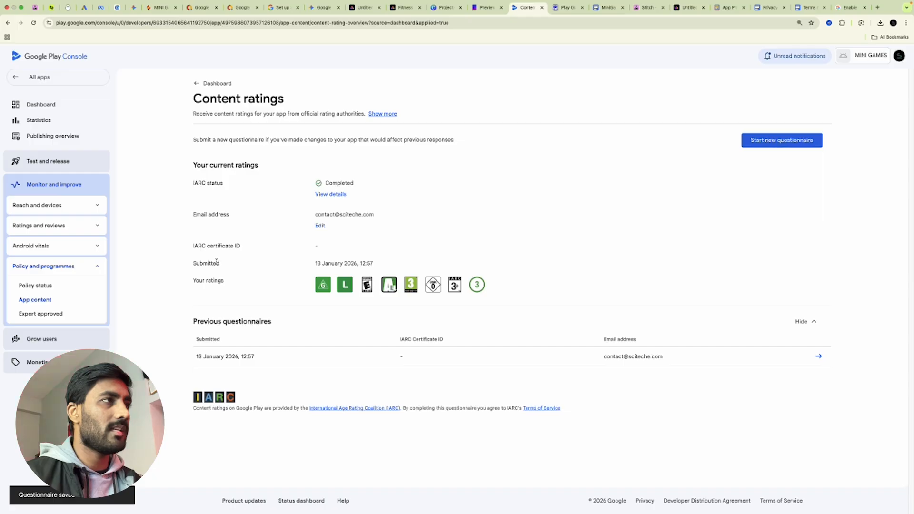
{"action": "left_click", "coordinate": [193, 83]}
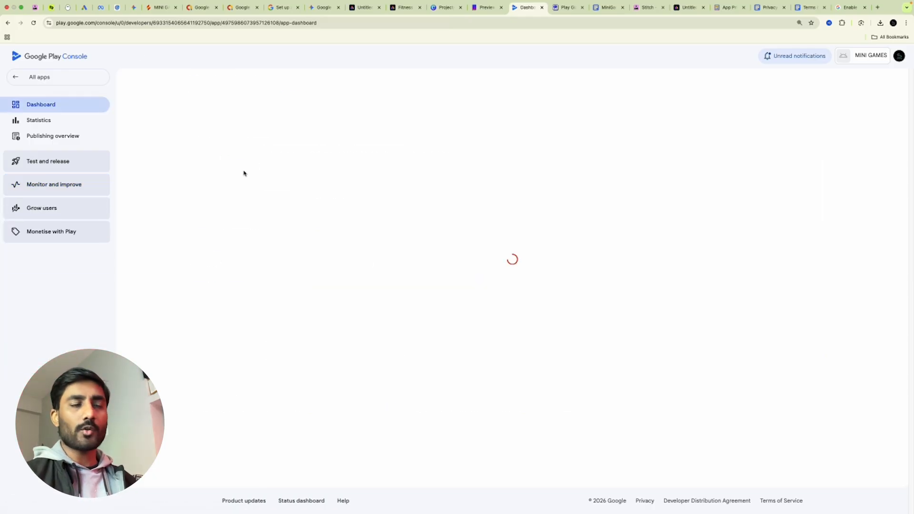
{"action": "scroll", "coordinate": [544, 319], "scroll_direction": "down", "scroll_amount": 3}
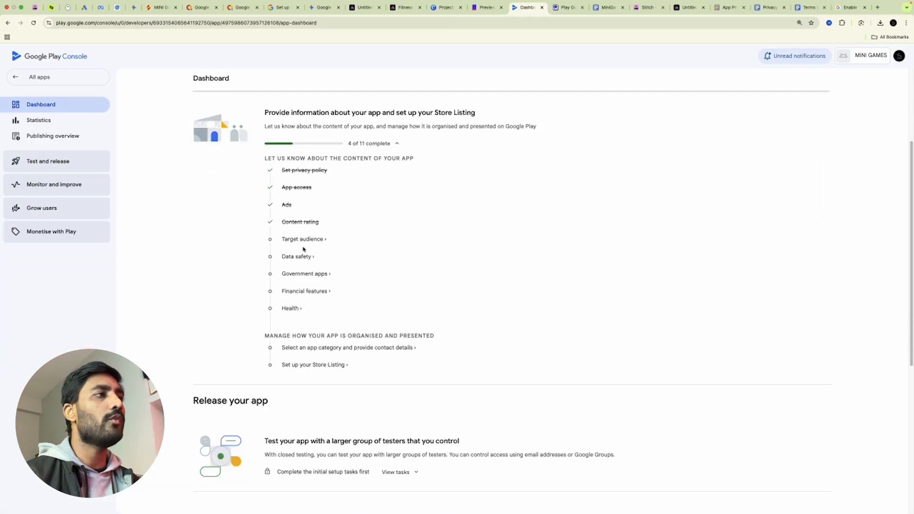
Set the target audience to ages 9 and over and certify children's privacy compliance
{"action": "left_click", "coordinate": [316, 239]}
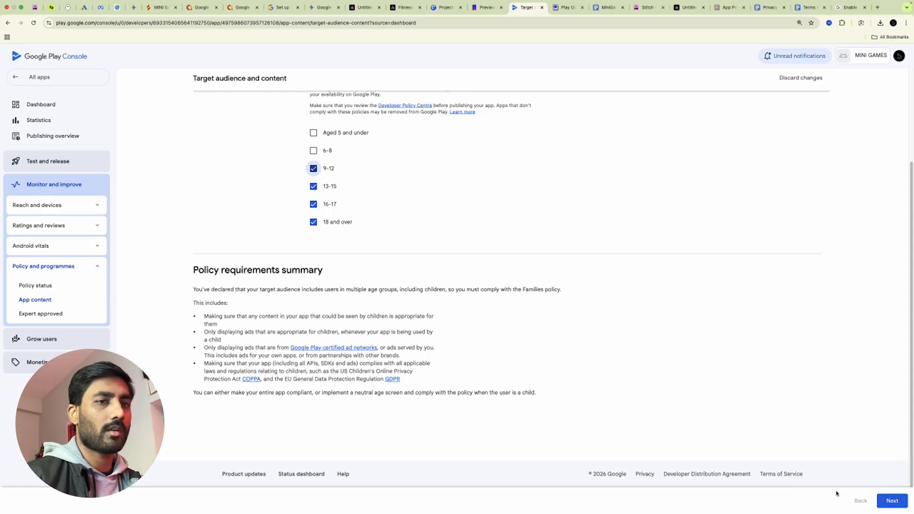
{"action": "left_click", "coordinate": [894, 501]}
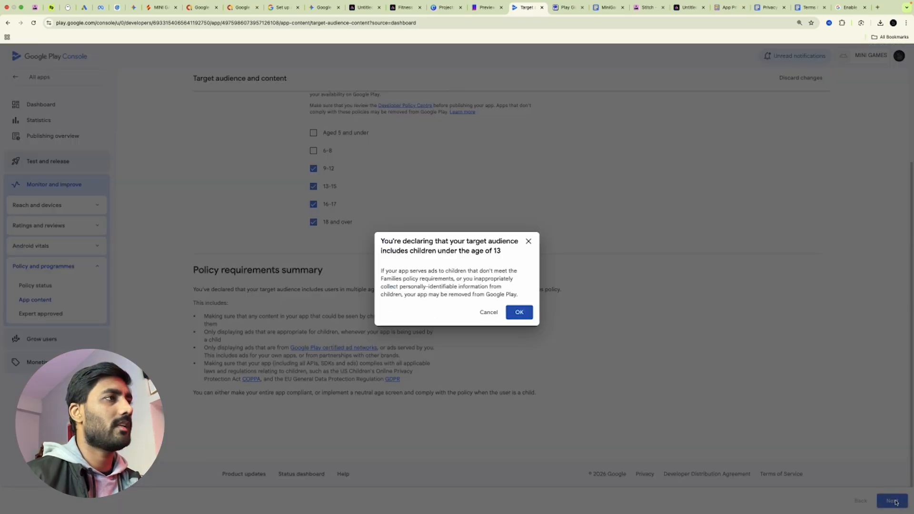
{"action": "left_click", "coordinate": [524, 315]}
{"action": "left_click", "coordinate": [314, 170]}
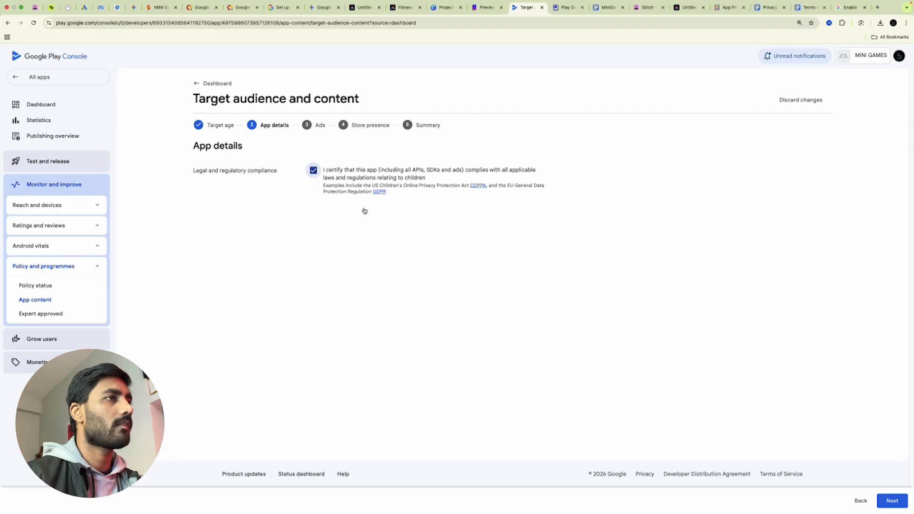
{"action": "left_click", "coordinate": [896, 504]}
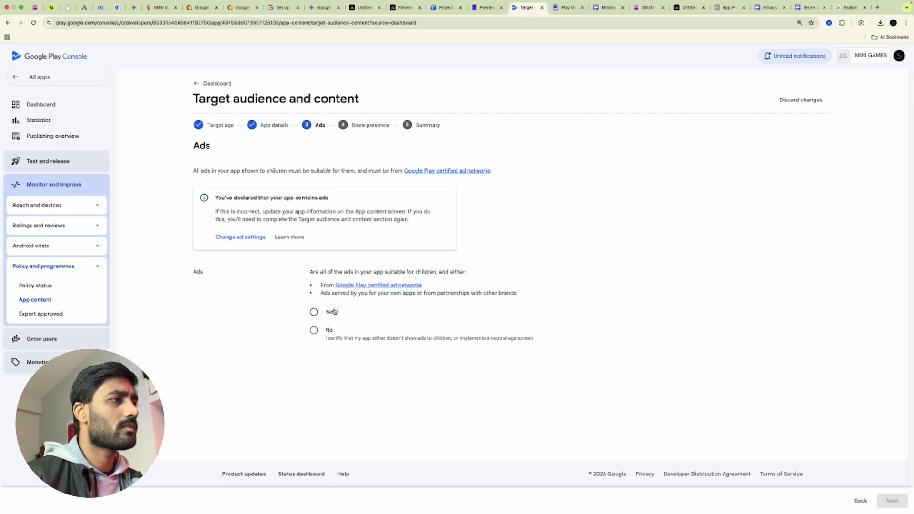
Confirm ads are child-suitable, opt out of Expert Approved, and save the target audience
{"action": "left_click", "coordinate": [314, 312]}
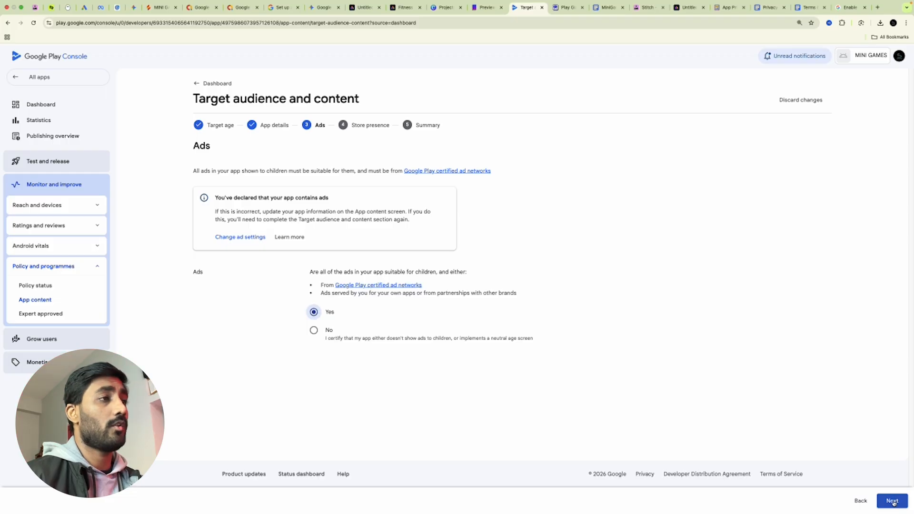
{"action": "left_click", "coordinate": [892, 500]}
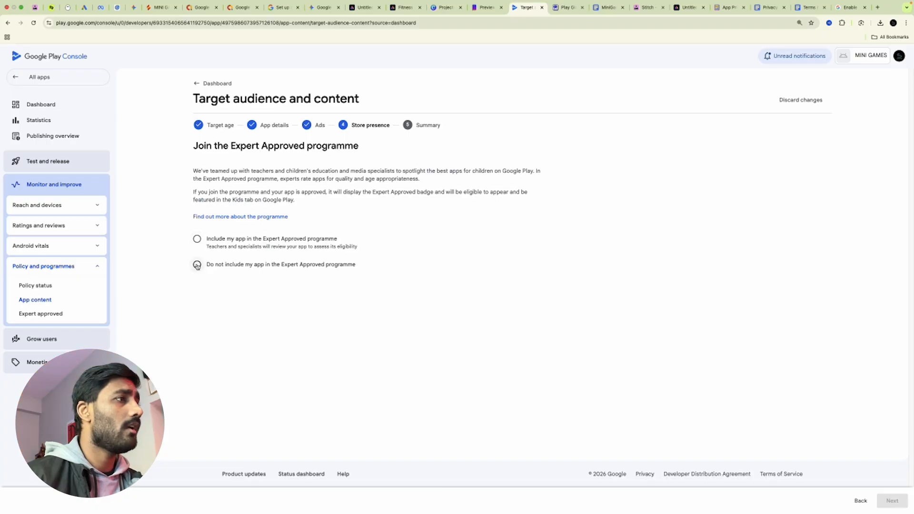
{"action": "left_click", "coordinate": [221, 274]}
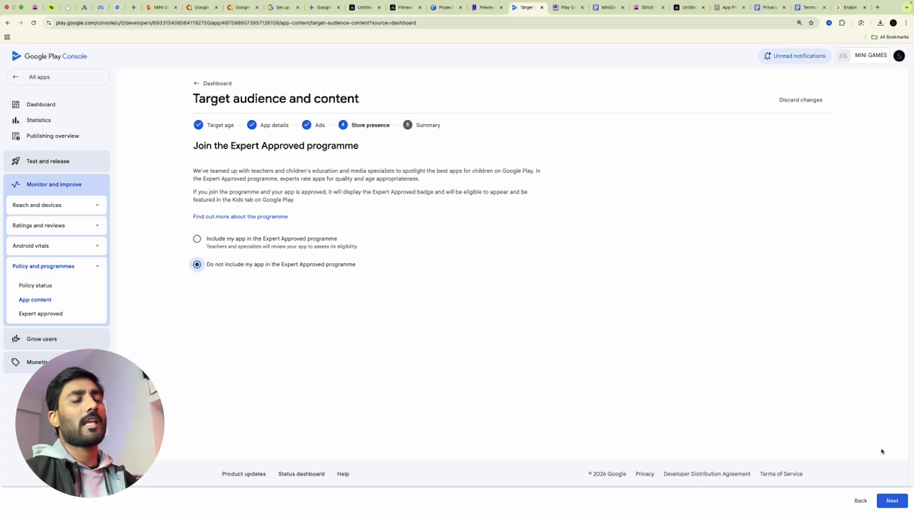
{"action": "left_click", "coordinate": [891, 501]}
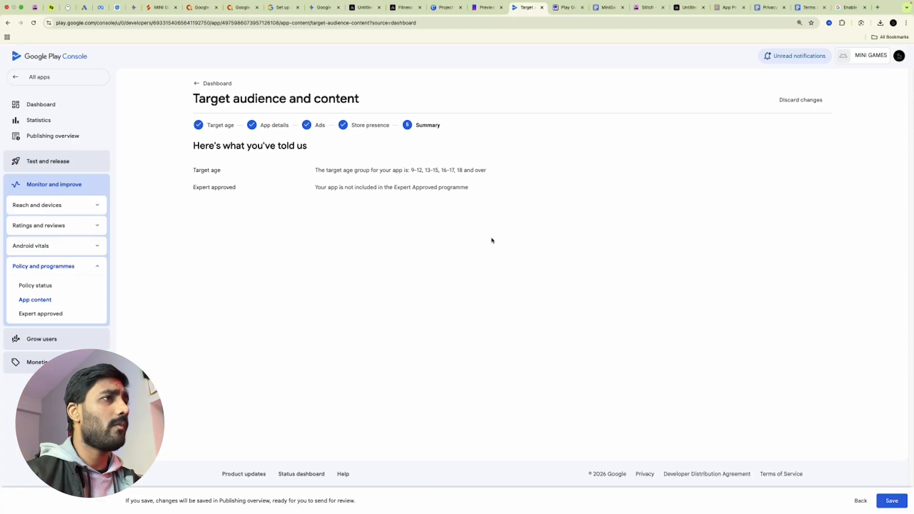
{"action": "left_click", "coordinate": [884, 500]}
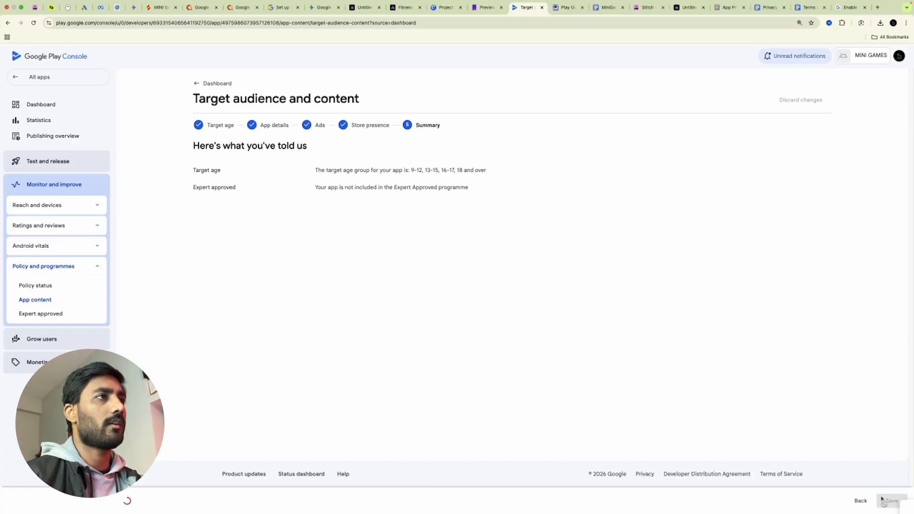
{"action": "left_click", "coordinate": [214, 84]}
Fill the Data safety form with no user data collected, committing to the Families policy
{"action": "scroll", "coordinate": [370, 375], "scroll_direction": "down", "scroll_amount": 2}
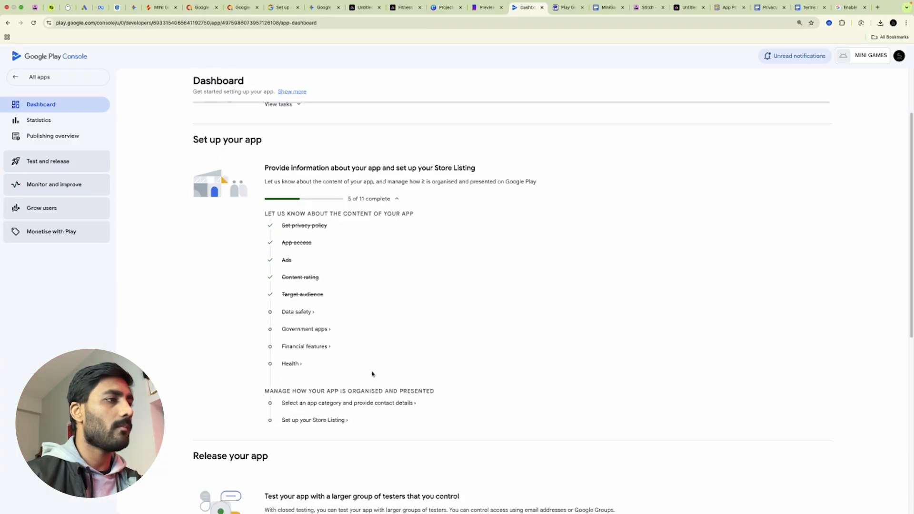
{"action": "left_click", "coordinate": [304, 313]}
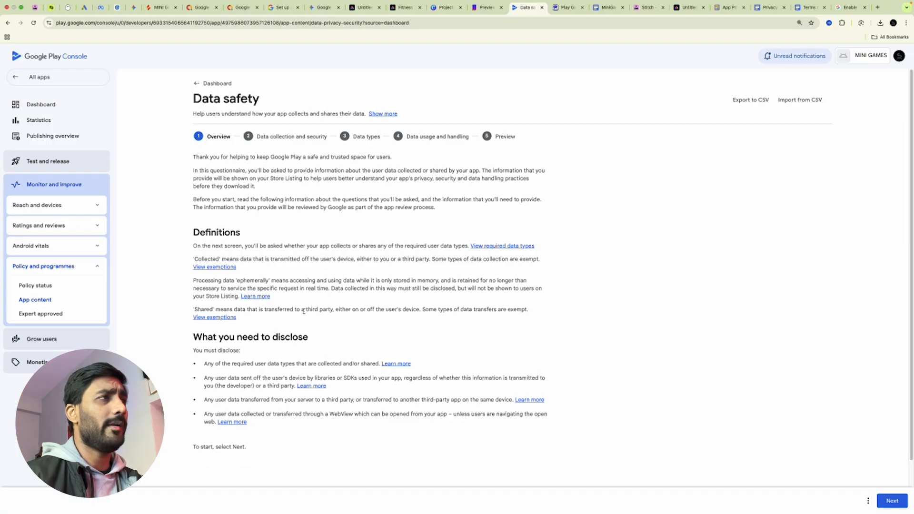
{"action": "scroll", "coordinate": [373, 345], "scroll_direction": "down", "scroll_amount": 2}
{"action": "left_click", "coordinate": [892, 500]}
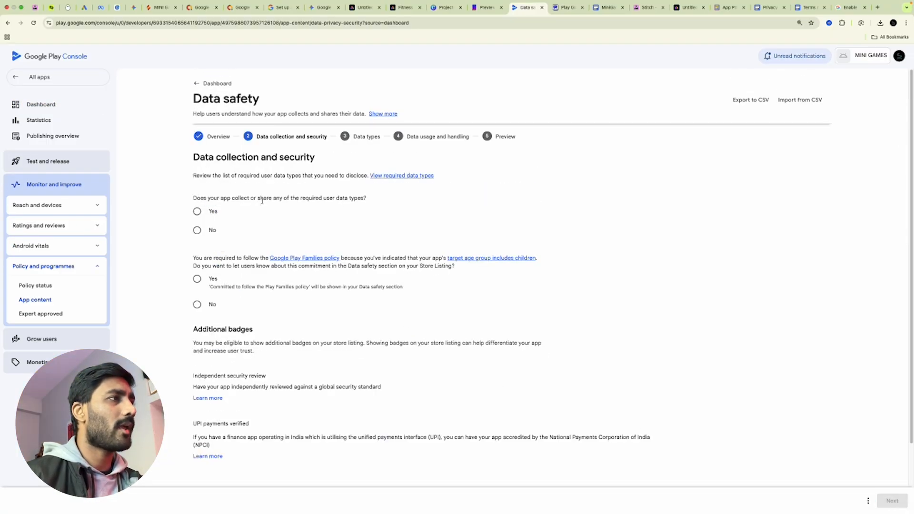
{"action": "left_click", "coordinate": [197, 230]}
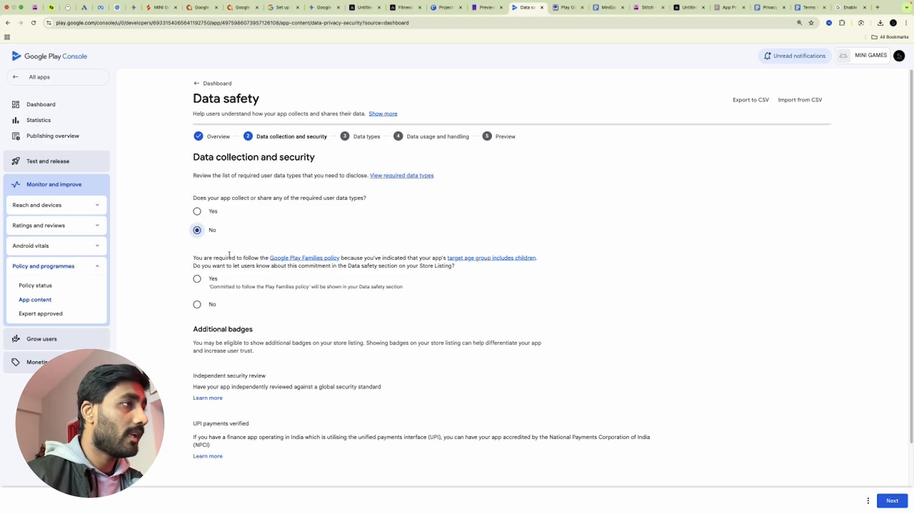
{"action": "left_click", "coordinate": [198, 279]}
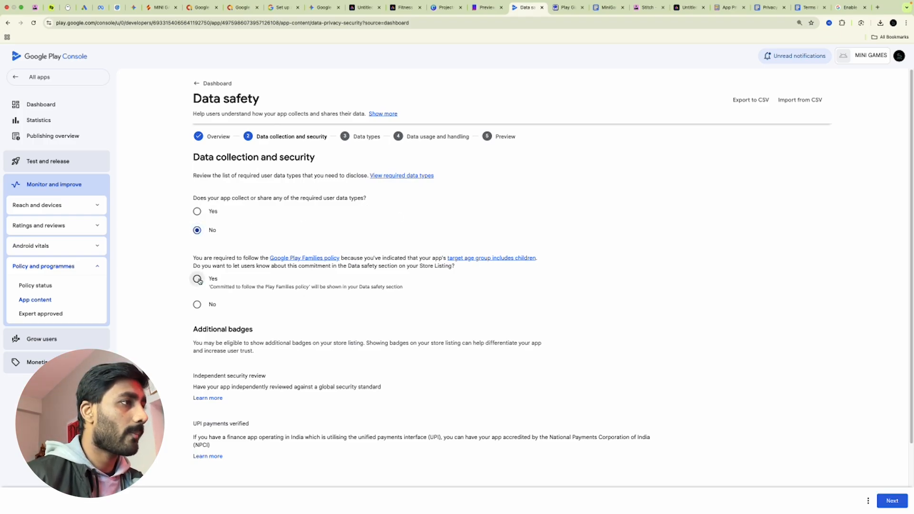
{"action": "scroll", "coordinate": [306, 326], "scroll_direction": "down", "scroll_amount": 2}
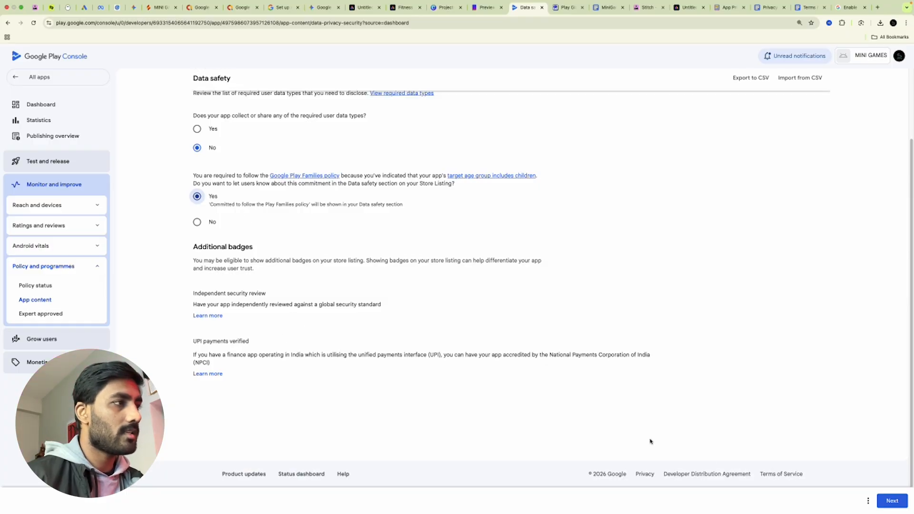
{"action": "left_click", "coordinate": [892, 500]}
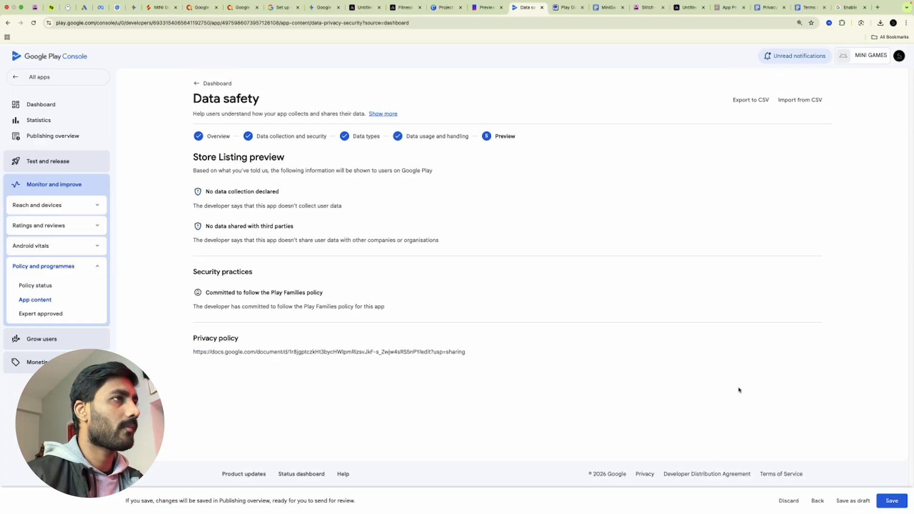
{"action": "left_click", "coordinate": [892, 501]}
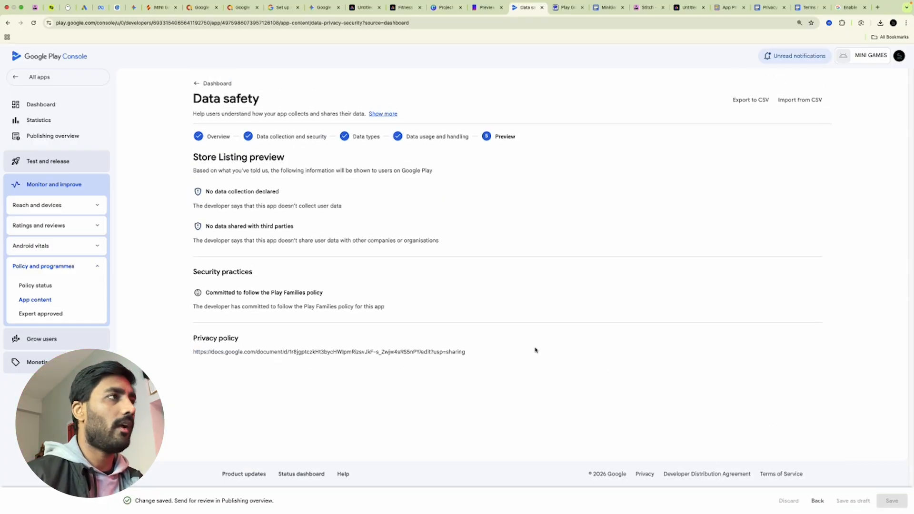
Answer No in the Government apps declaration and save it
{"action": "left_click", "coordinate": [215, 83]}
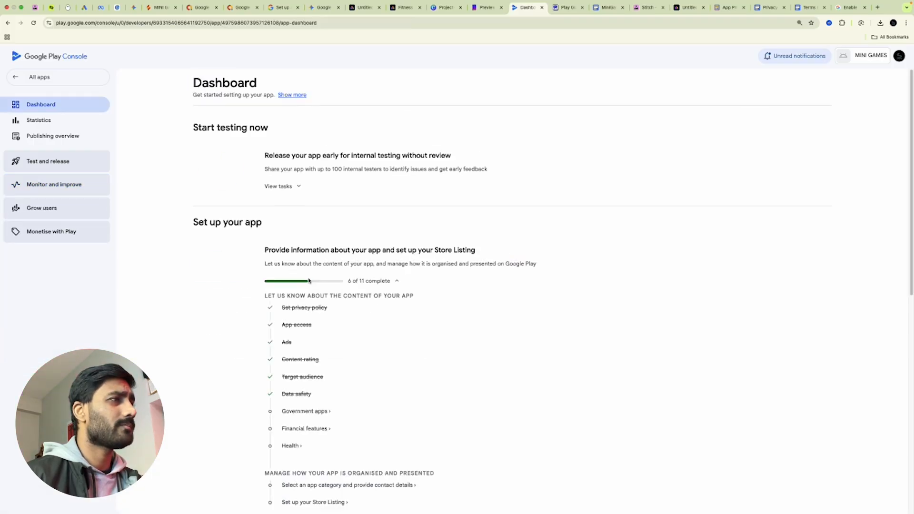
{"action": "scroll", "coordinate": [332, 287], "scroll_direction": "down", "scroll_amount": 4}
{"action": "left_click", "coordinate": [296, 241]}
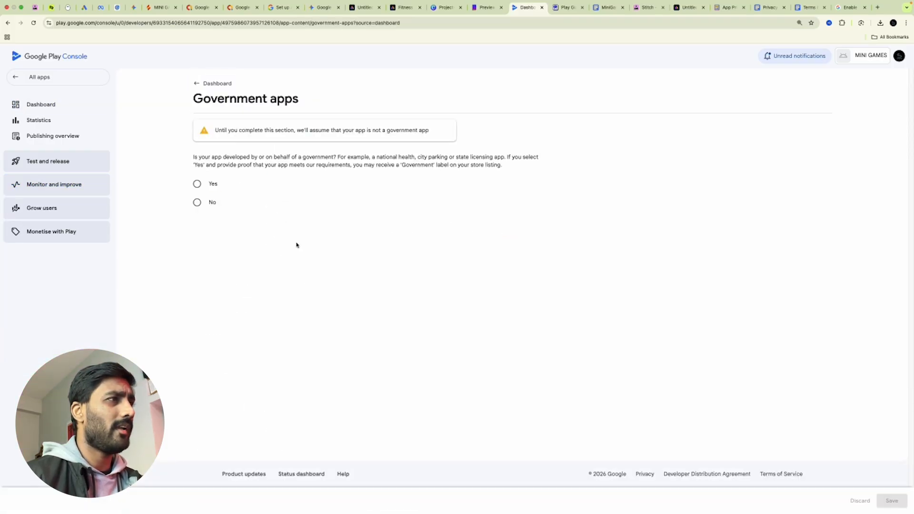
{"action": "left_click", "coordinate": [198, 204]}
{"action": "left_click", "coordinate": [892, 500]}
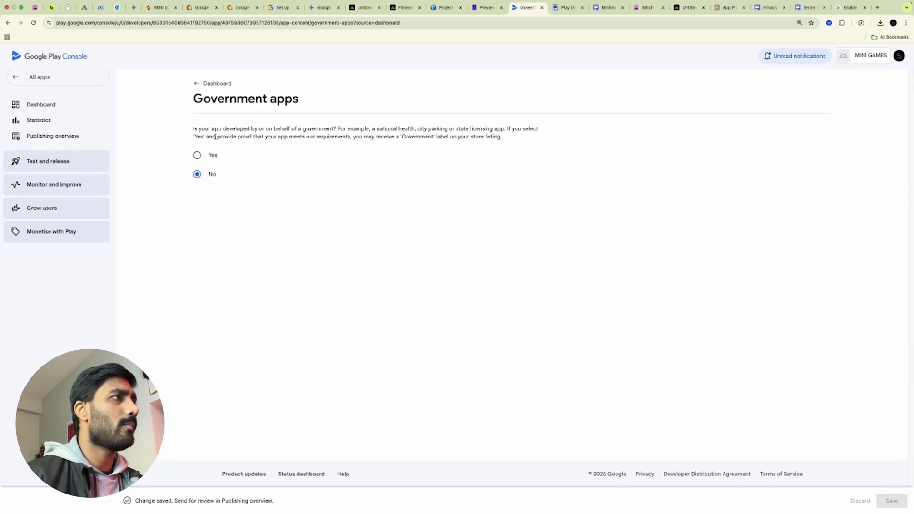
{"action": "left_click", "coordinate": [195, 86]}
Declare the app provides no financial features and save the declaration
{"action": "left_click", "coordinate": [299, 316]}
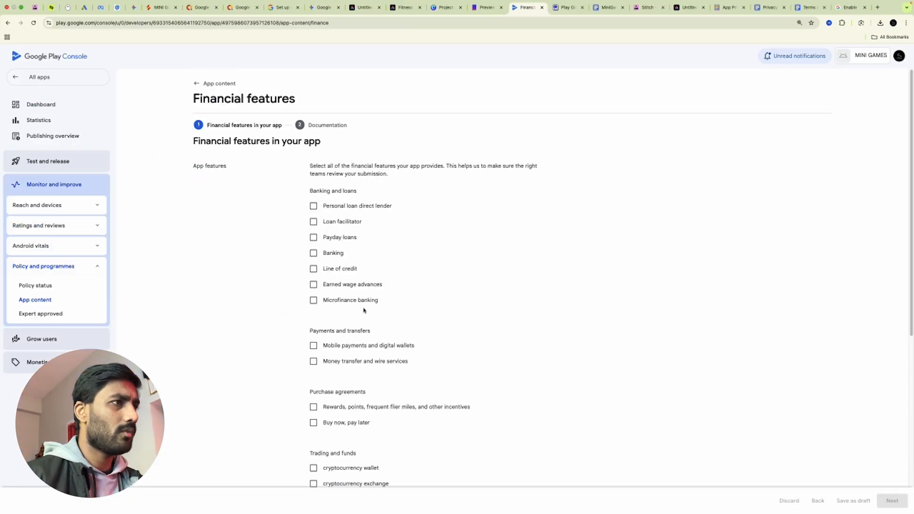
{"action": "scroll", "coordinate": [431, 327], "scroll_direction": "down", "scroll_amount": 6}
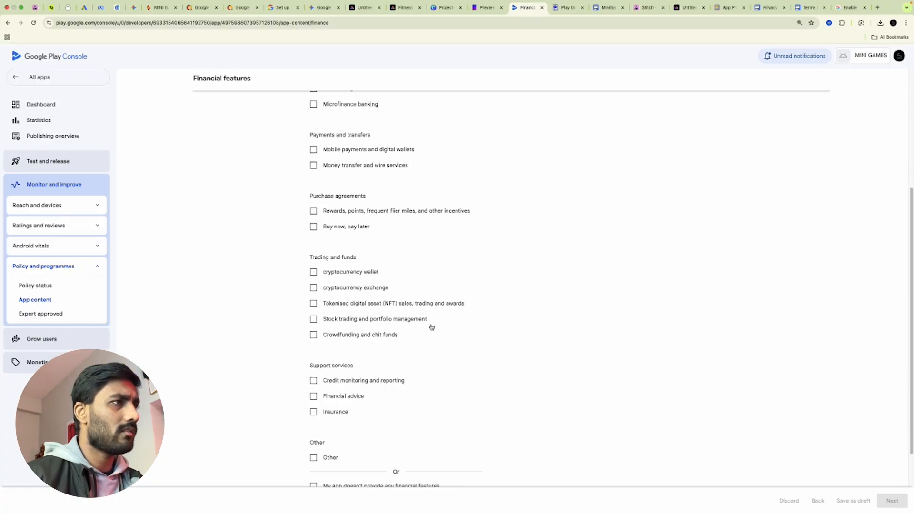
{"action": "left_click", "coordinate": [314, 389]}
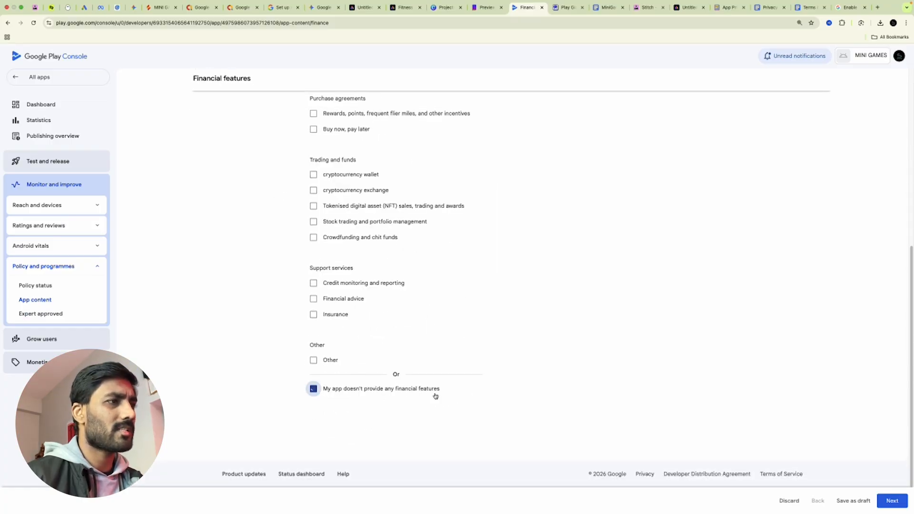
{"action": "left_click", "coordinate": [893, 500]}
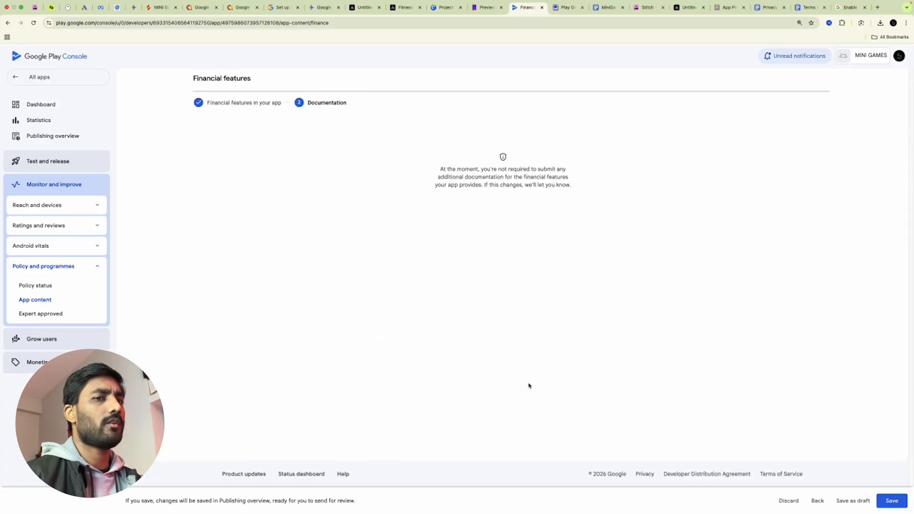
{"action": "left_click", "coordinate": [891, 500]}
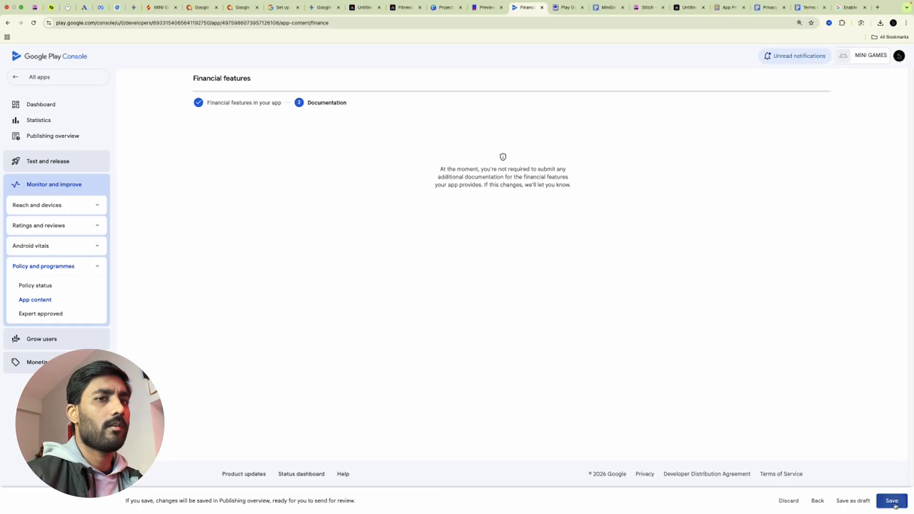
{"action": "left_click", "coordinate": [46, 106]}
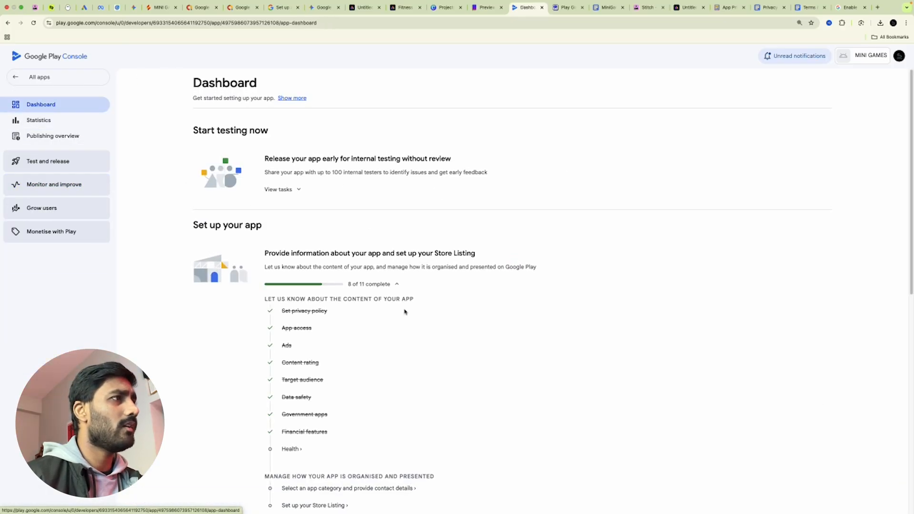
Declare the app has no health features and save the Health declaration
{"action": "scroll", "coordinate": [351, 291], "scroll_direction": "down", "scroll_amount": 3}
{"action": "left_click", "coordinate": [296, 305]}
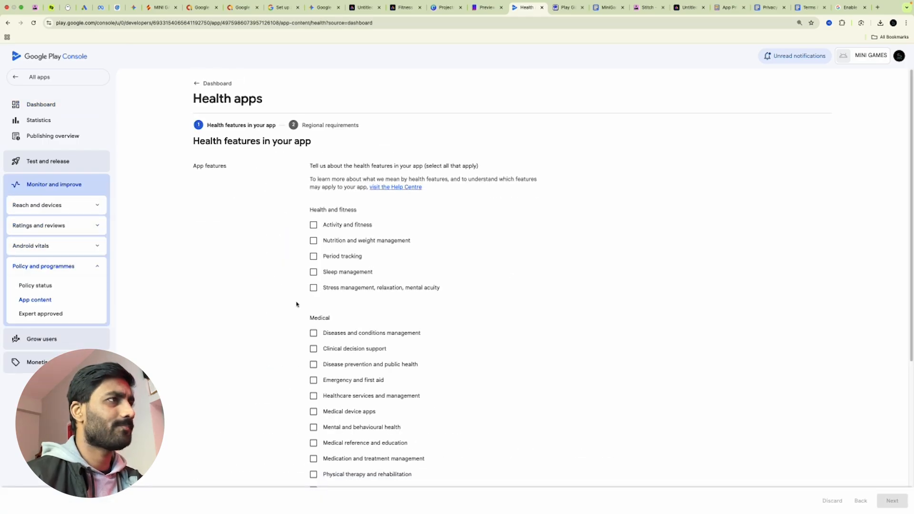
{"action": "scroll", "coordinate": [342, 305], "scroll_direction": "down", "scroll_amount": 5}
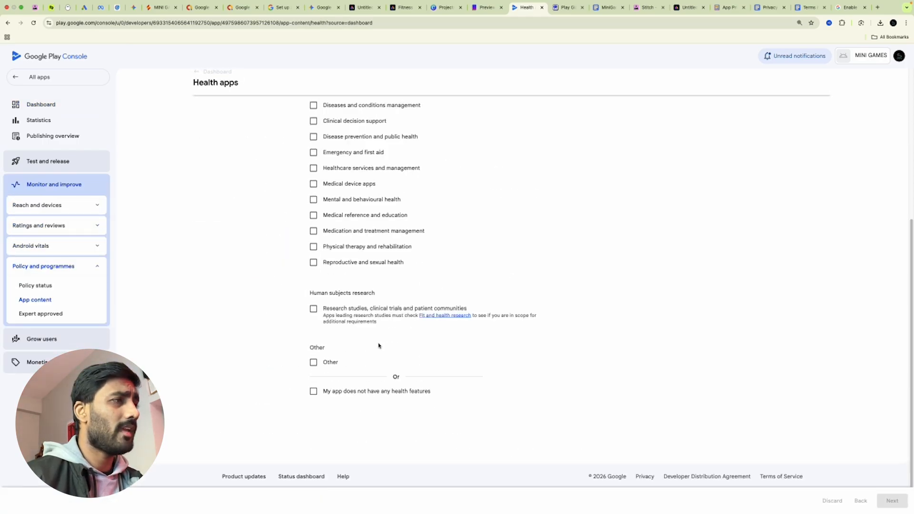
{"action": "left_click", "coordinate": [313, 390]}
{"action": "left_click", "coordinate": [892, 500]}
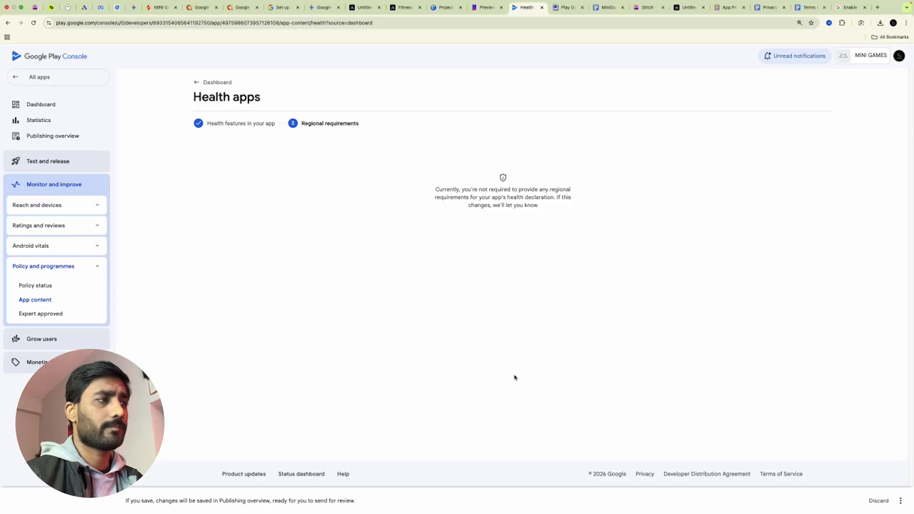
{"action": "left_click", "coordinate": [205, 79]}
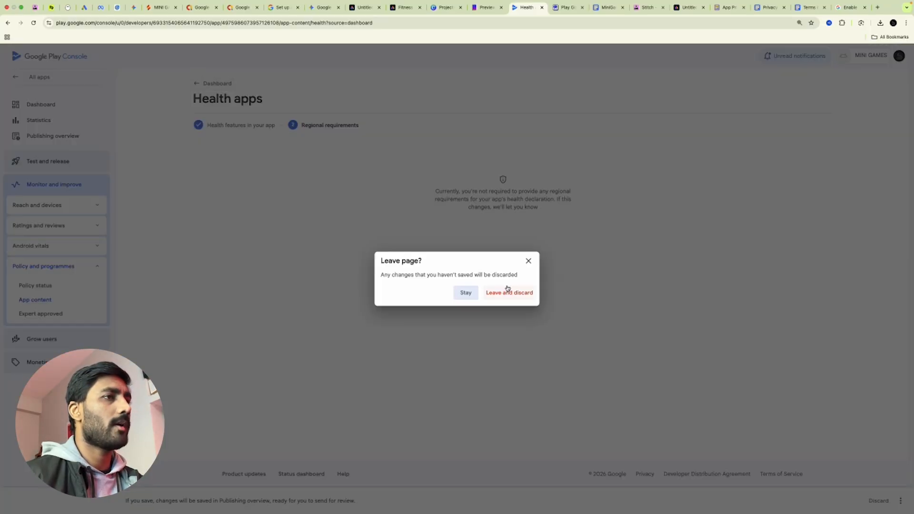
{"action": "left_click", "coordinate": [525, 263]}
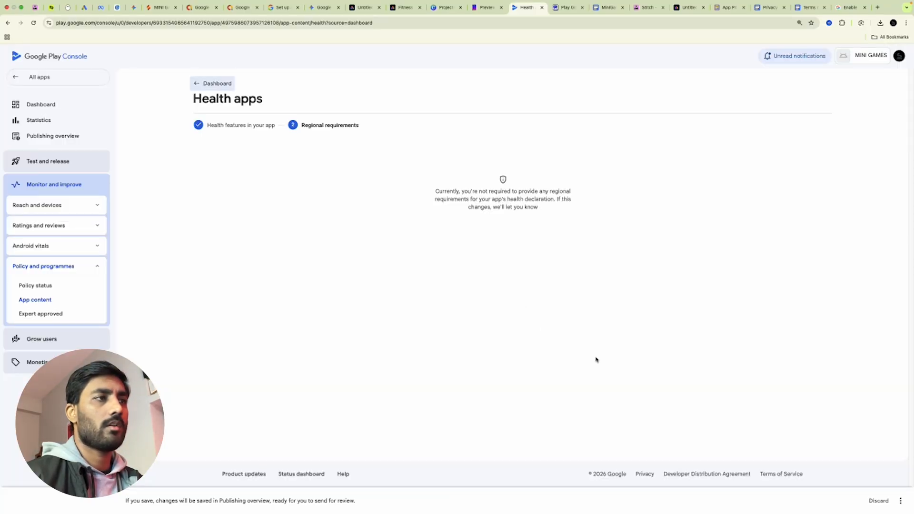
{"action": "left_click", "coordinate": [900, 500]}
{"action": "left_click", "coordinate": [894, 483]}
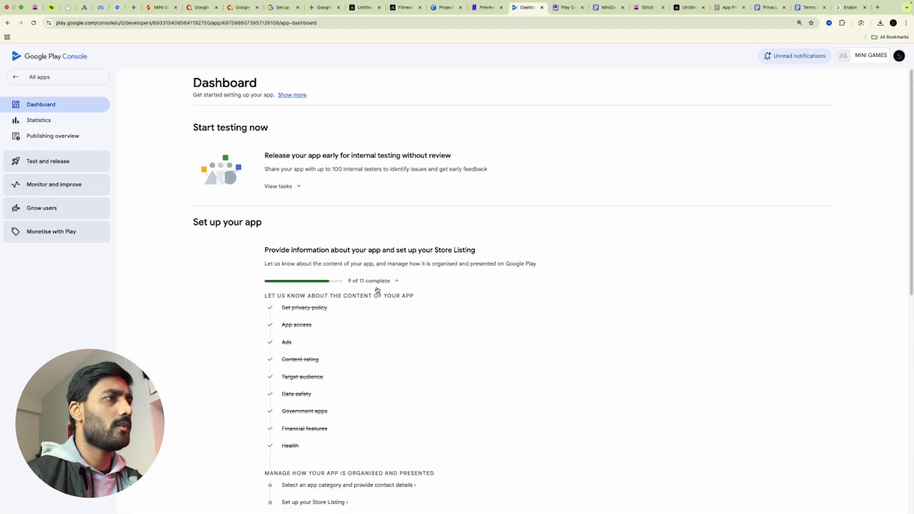
Set the store listing's game category to Casual and save it
{"action": "scroll", "coordinate": [375, 289], "scroll_direction": "down", "scroll_amount": 4}
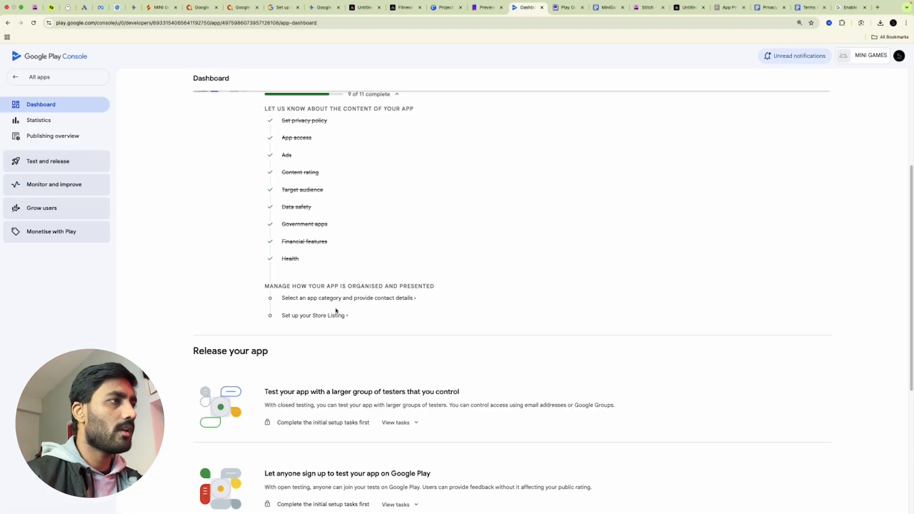
{"action": "scroll", "coordinate": [340, 300], "scroll_direction": "up", "scroll_amount": 3}
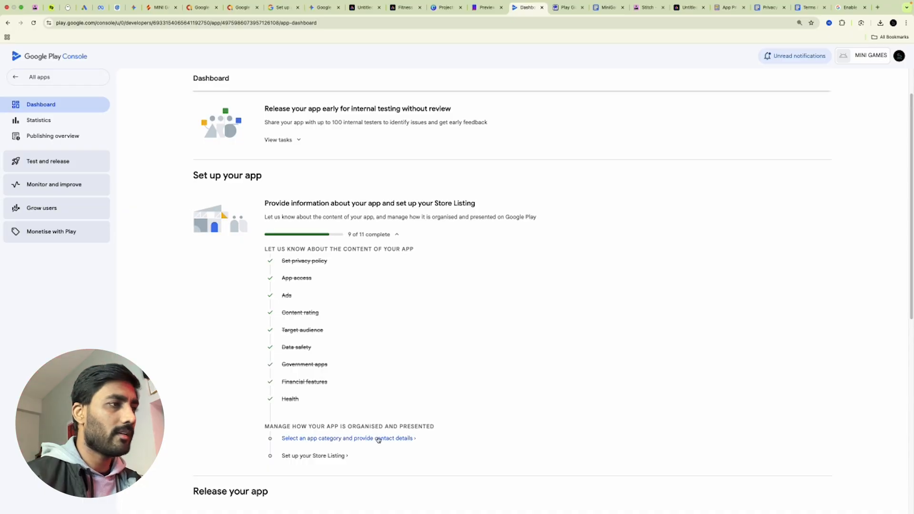
{"action": "left_click", "coordinate": [378, 439]}
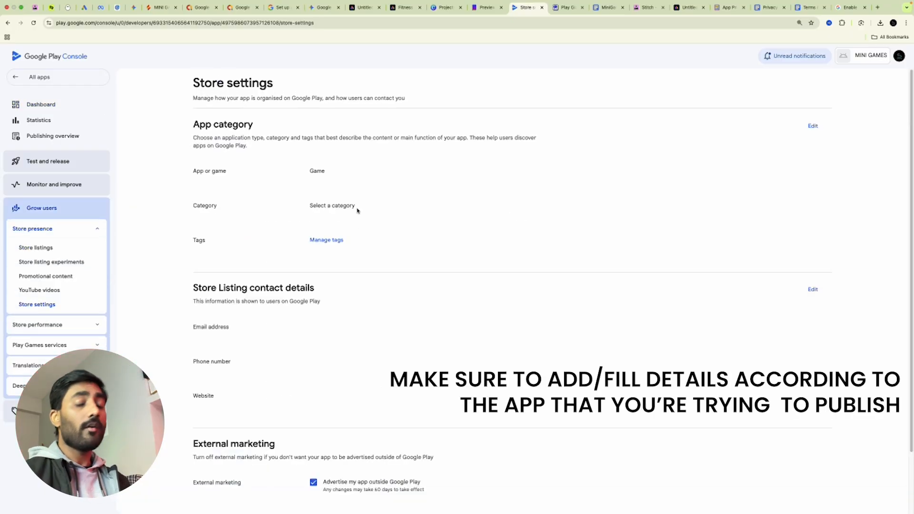
{"action": "left_click", "coordinate": [812, 126]}
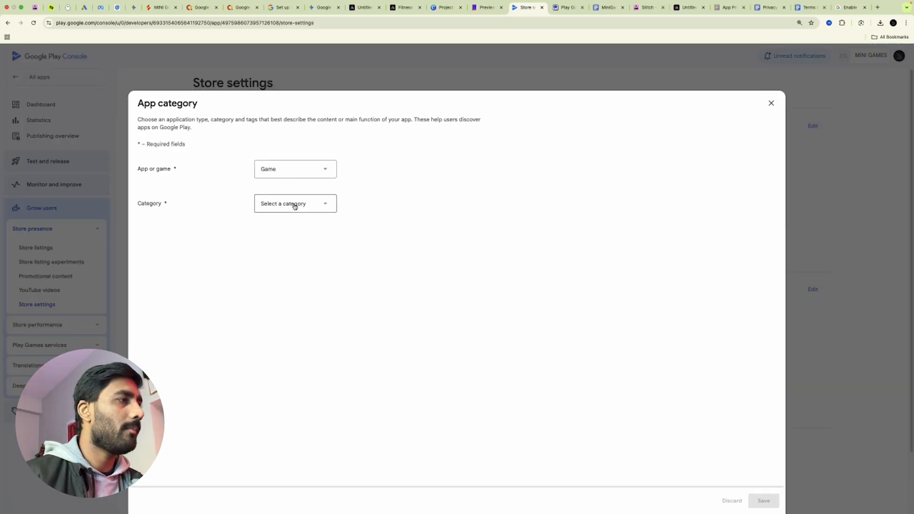
{"action": "left_click", "coordinate": [294, 206]}
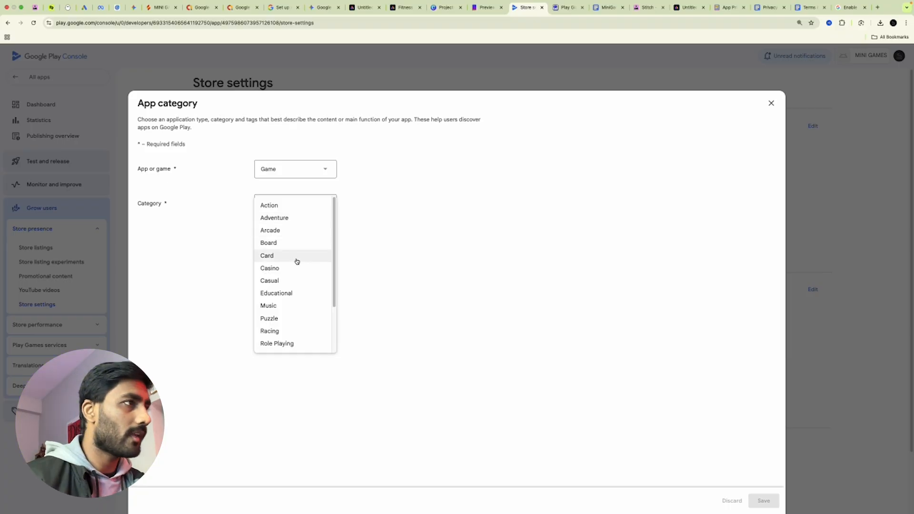
{"action": "scroll", "coordinate": [304, 335], "scroll_direction": "down", "scroll_amount": 3}
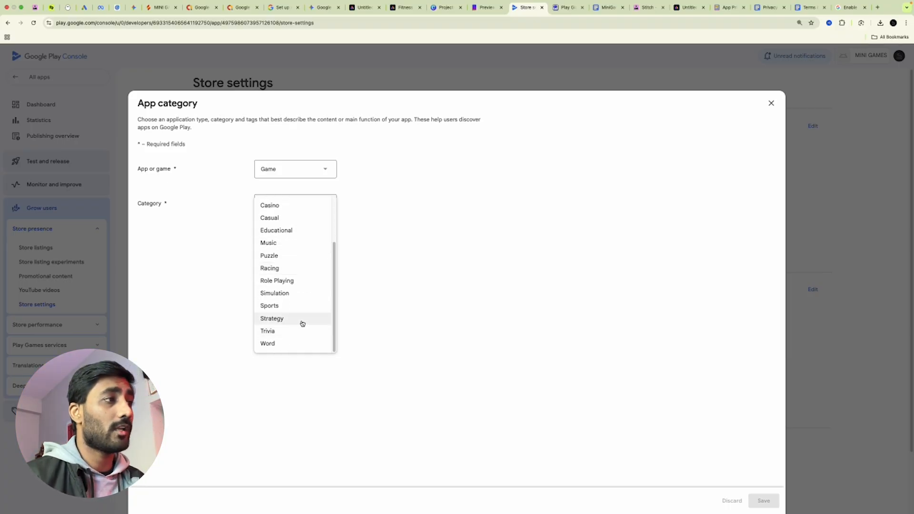
{"action": "scroll", "coordinate": [302, 267], "scroll_direction": "up", "scroll_amount": 3}
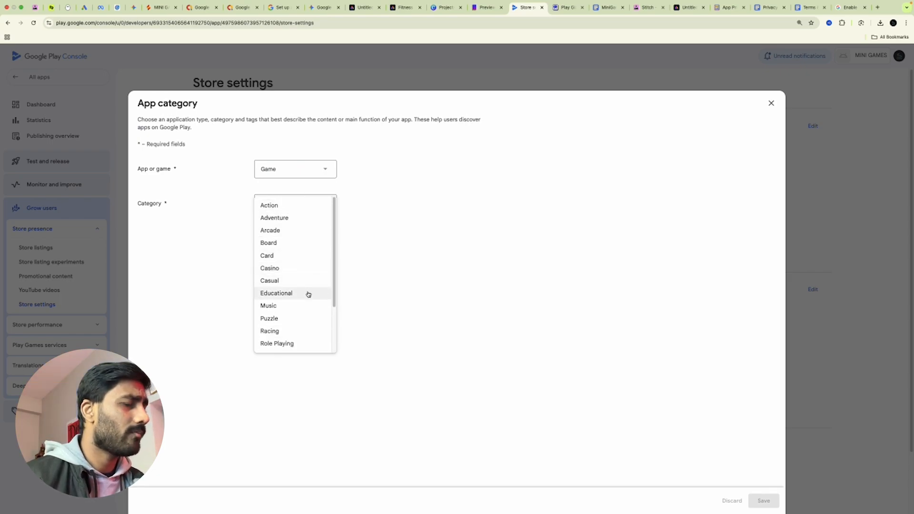
{"action": "scroll", "coordinate": [308, 285], "scroll_direction": "down", "scroll_amount": 2}
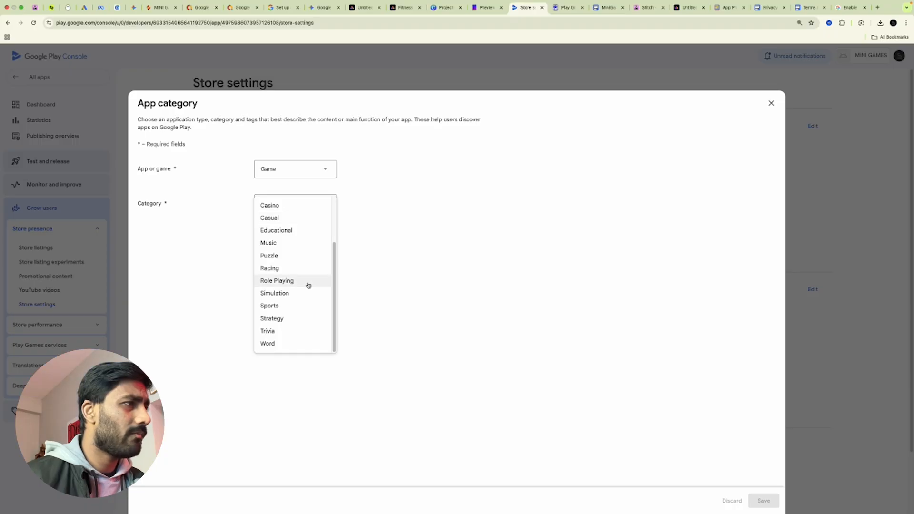
{"action": "scroll", "coordinate": [304, 279], "scroll_direction": "up", "scroll_amount": 1}
{"action": "scroll", "coordinate": [290, 233], "scroll_direction": "up", "scroll_amount": 1}
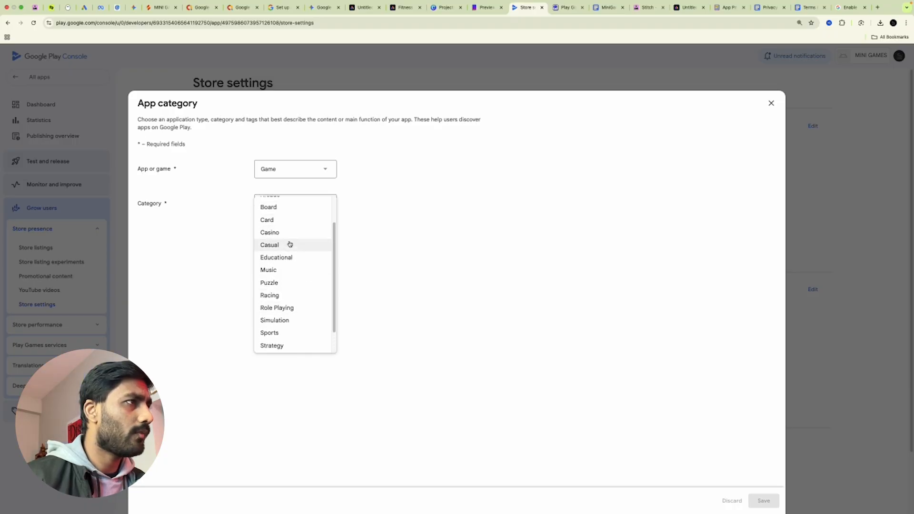
{"action": "left_click", "coordinate": [287, 246]}
{"action": "left_click", "coordinate": [762, 499]}
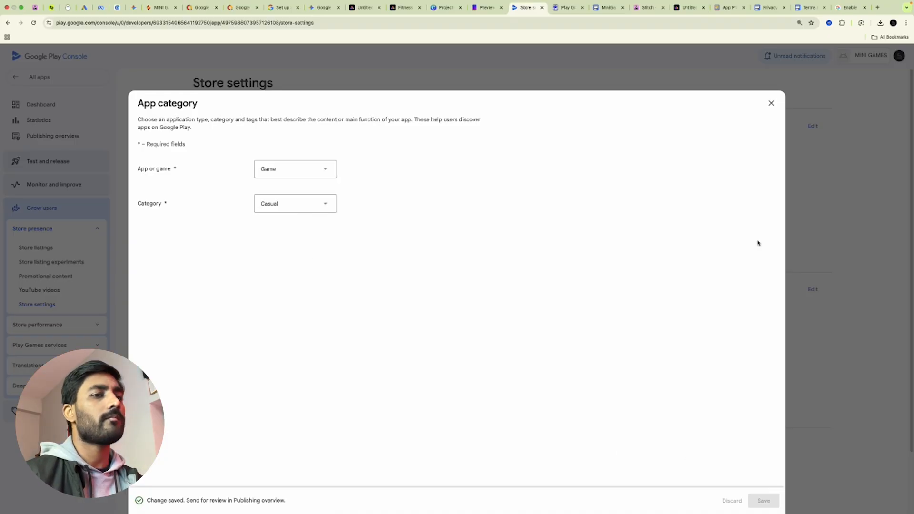
{"action": "left_click", "coordinate": [770, 103]}
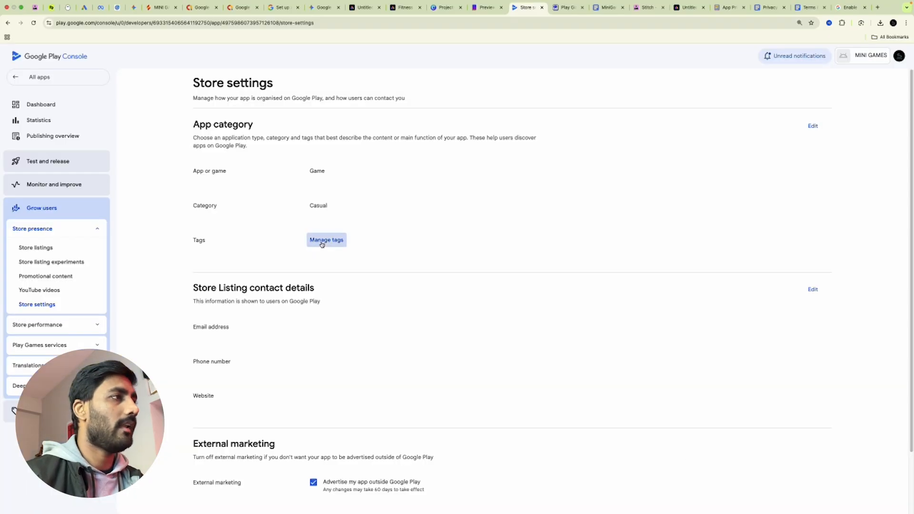
Enter the contact e-mail address in the store listing contact details and save
{"action": "left_click", "coordinate": [325, 241]}
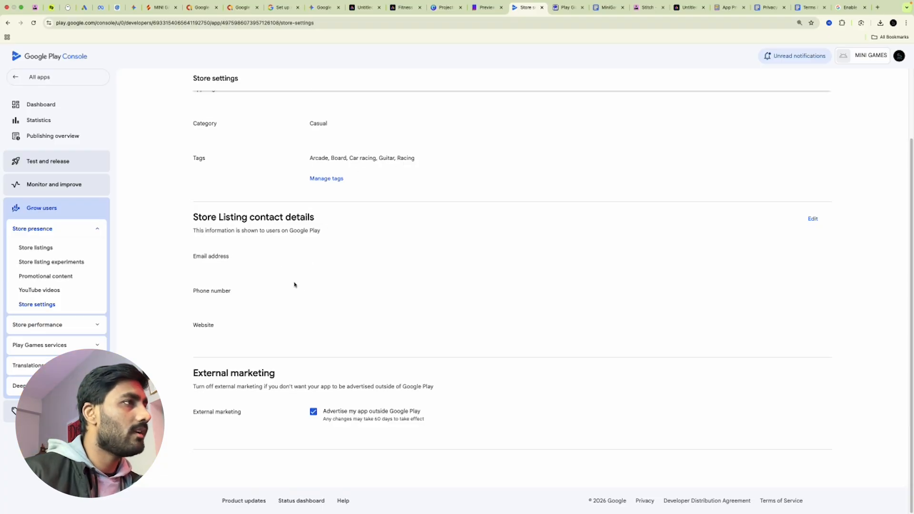
{"action": "left_click", "coordinate": [813, 219]}
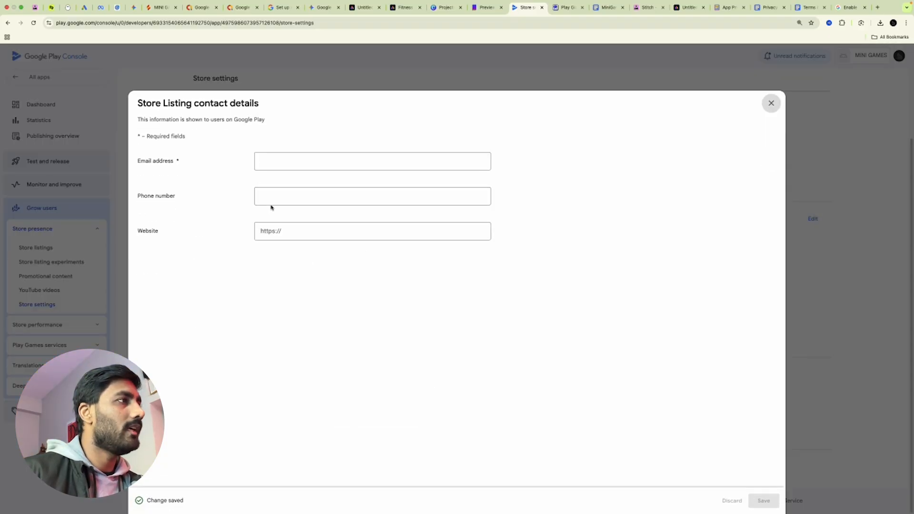
{"action": "left_click", "coordinate": [327, 237]}
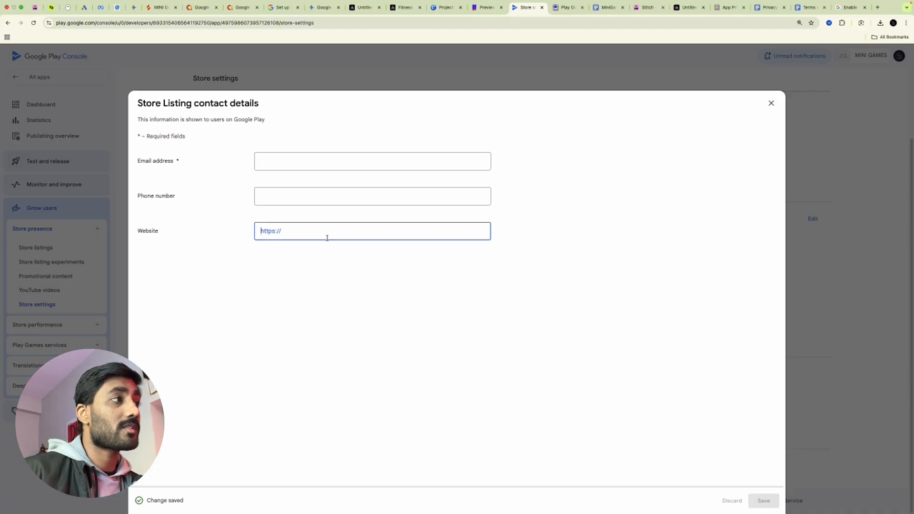
{"action": "left_click", "coordinate": [287, 163]}
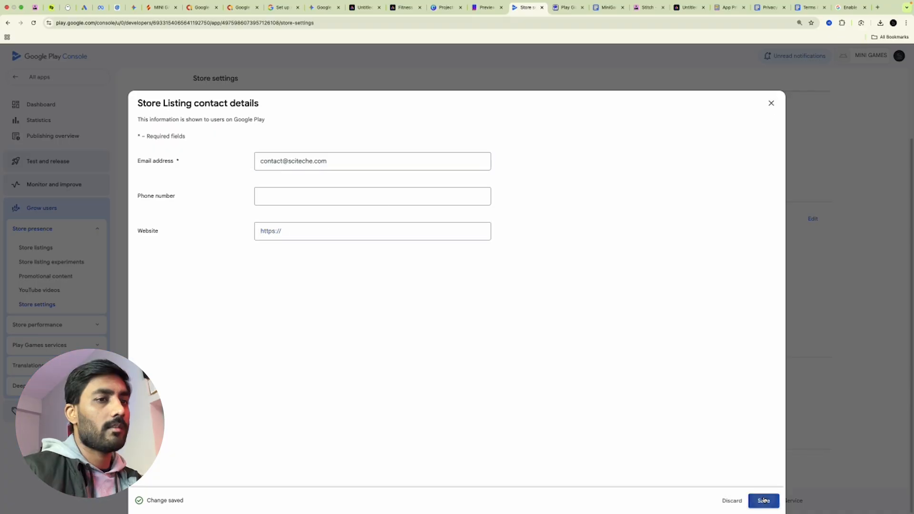
{"action": "left_click", "coordinate": [763, 500]}
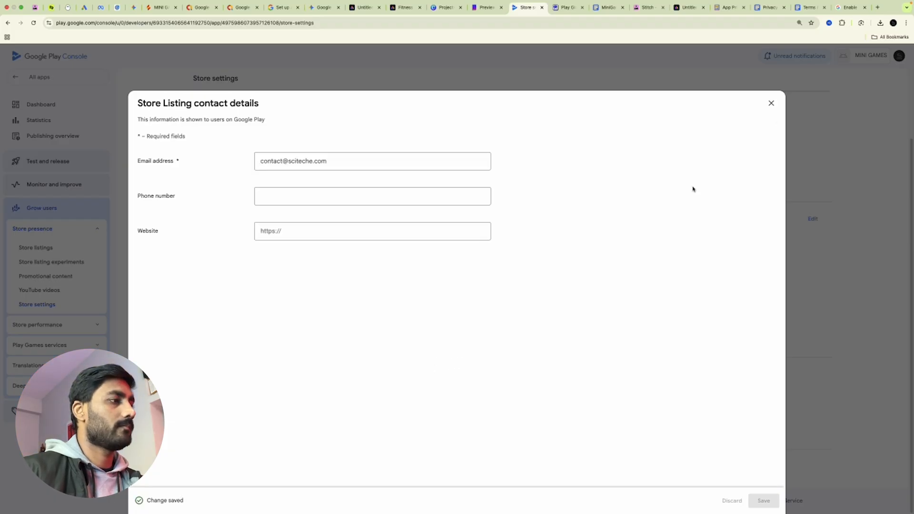
{"action": "left_click", "coordinate": [771, 103]}
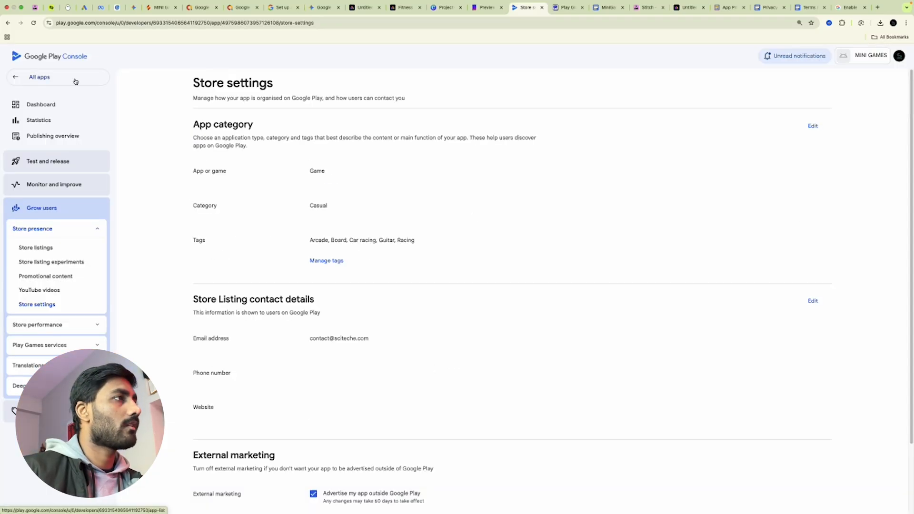
Open the MINI GAMES store listing setup and visit the short and full description fields
{"action": "left_click", "coordinate": [75, 82]}
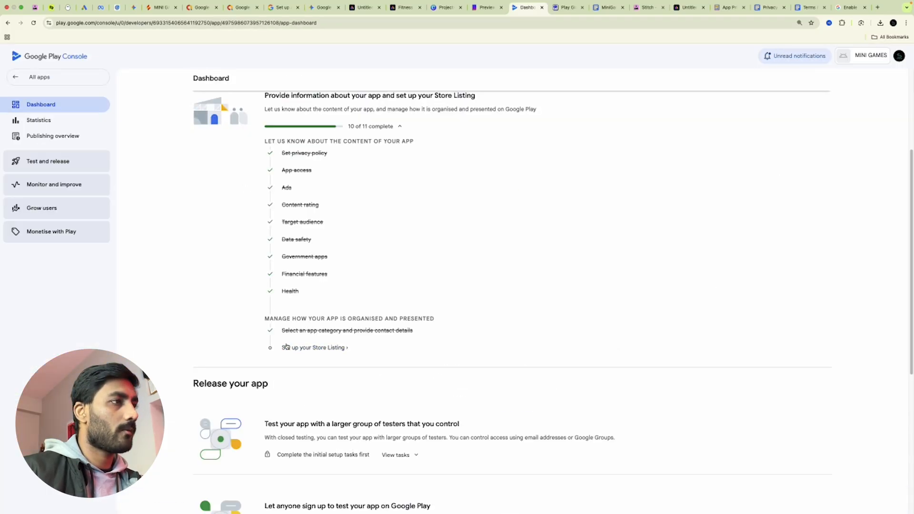
{"action": "left_click", "coordinate": [300, 348]}
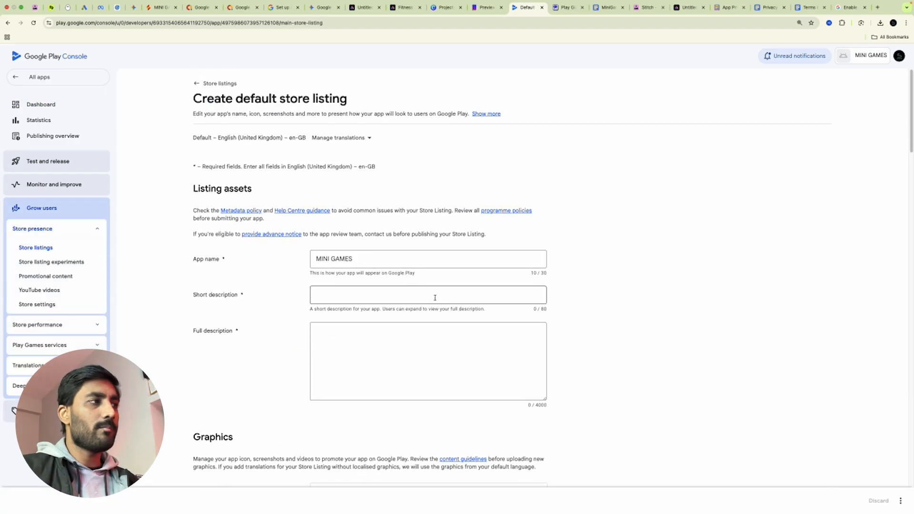
{"action": "scroll", "coordinate": [719, 306], "scroll_direction": "down", "scroll_amount": 2}
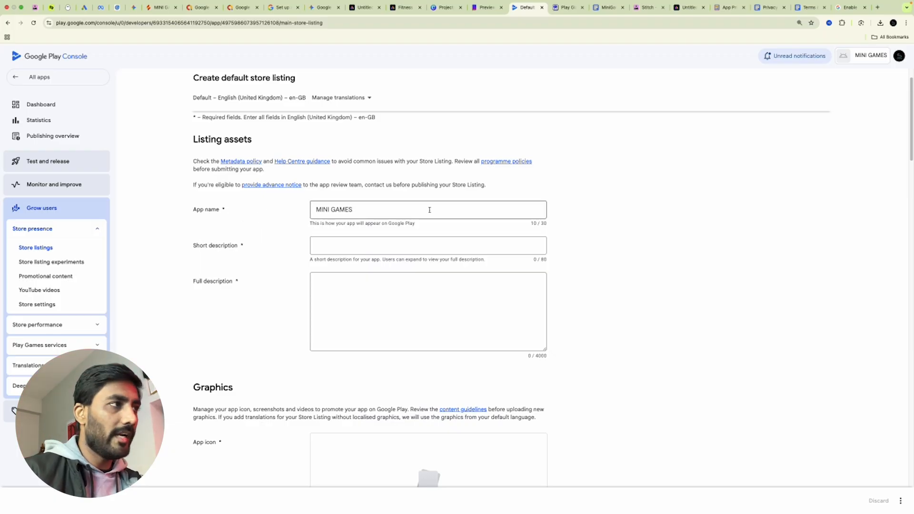
{"action": "left_click", "coordinate": [367, 244]}
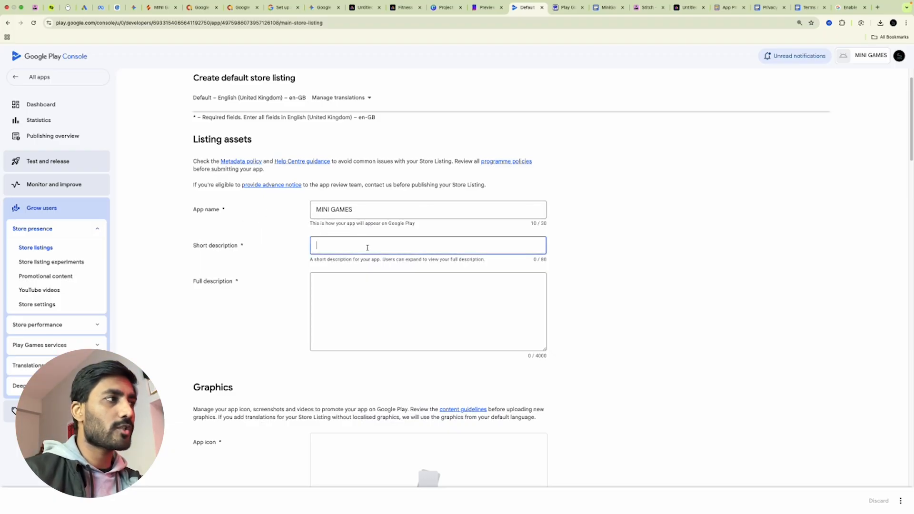
{"action": "left_click", "coordinate": [400, 309]}
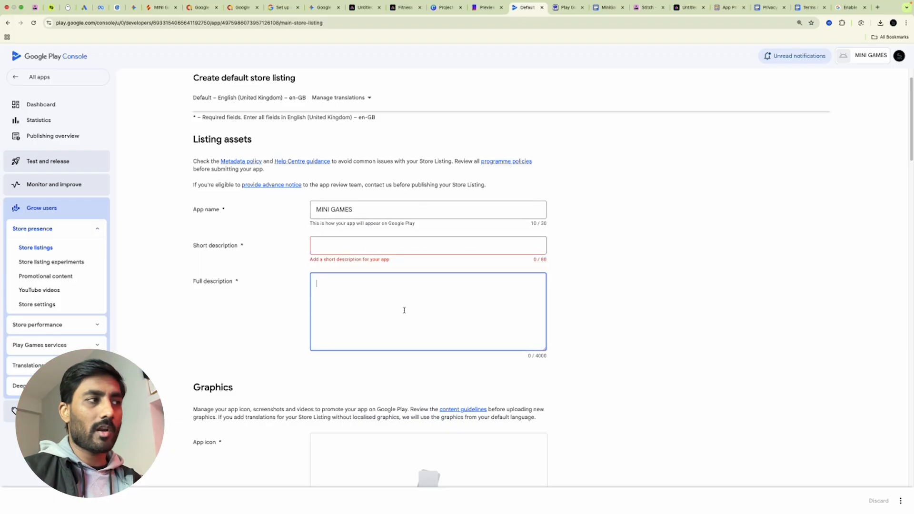
Upload Untitled-5.png and set it as the store listing's app icon
{"action": "scroll", "coordinate": [402, 310], "scroll_direction": "down", "scroll_amount": 5}
{"action": "left_click", "coordinate": [428, 275]}
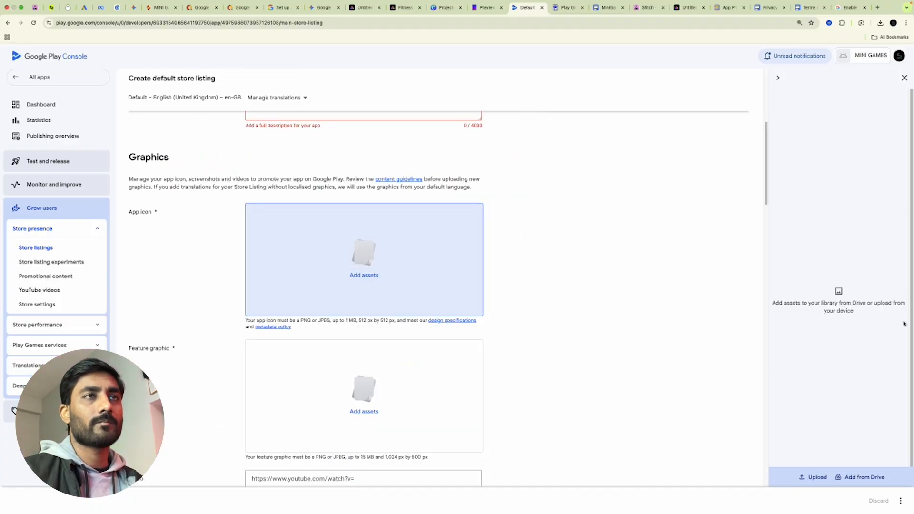
{"action": "left_click", "coordinate": [812, 478]}
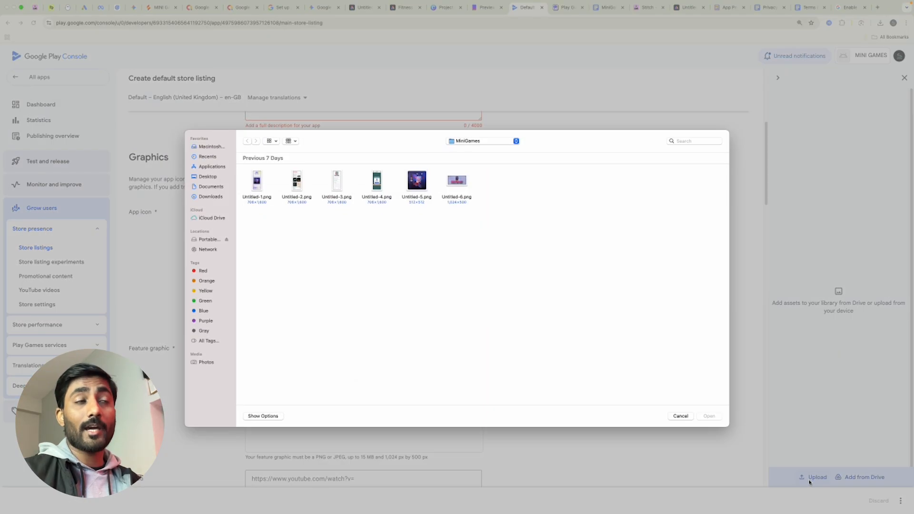
{"action": "double_click", "coordinate": [407, 179]}
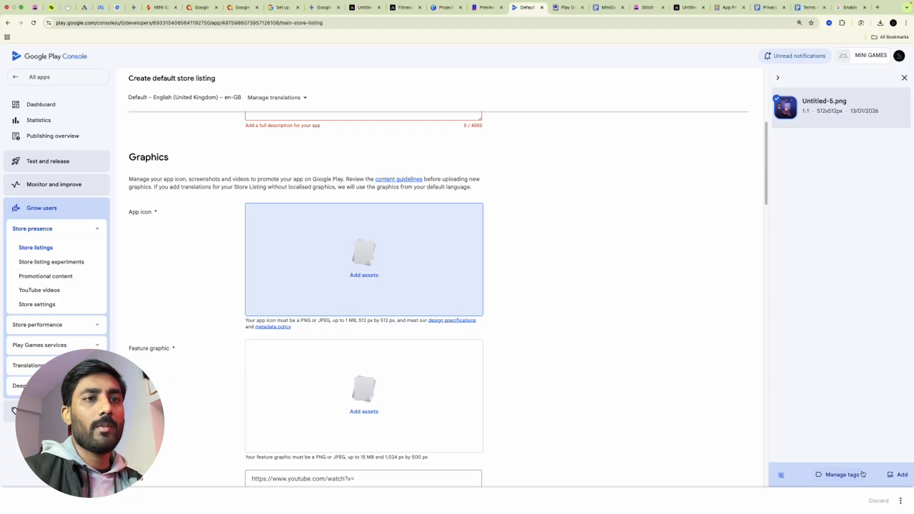
{"action": "left_click", "coordinate": [903, 475]}
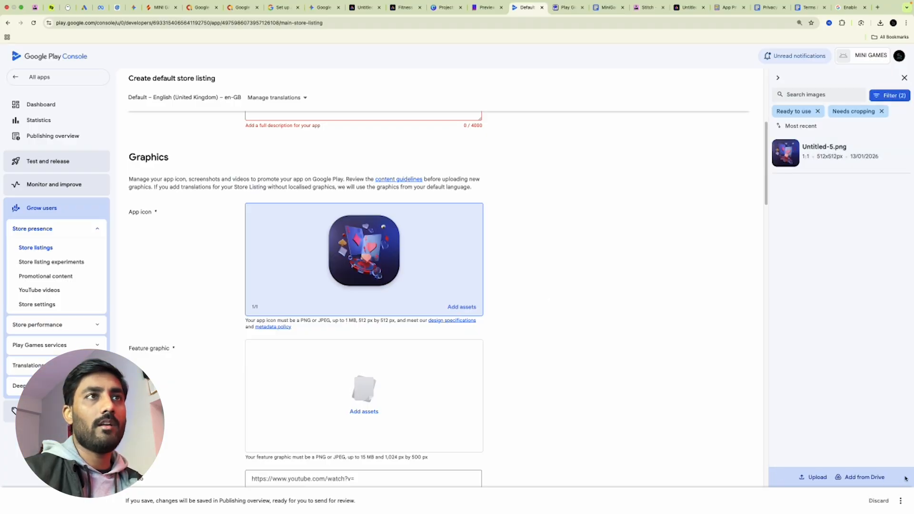
{"action": "left_click", "coordinate": [904, 78]}
{"action": "scroll", "coordinate": [691, 309], "scroll_direction": "up", "scroll_amount": 5}
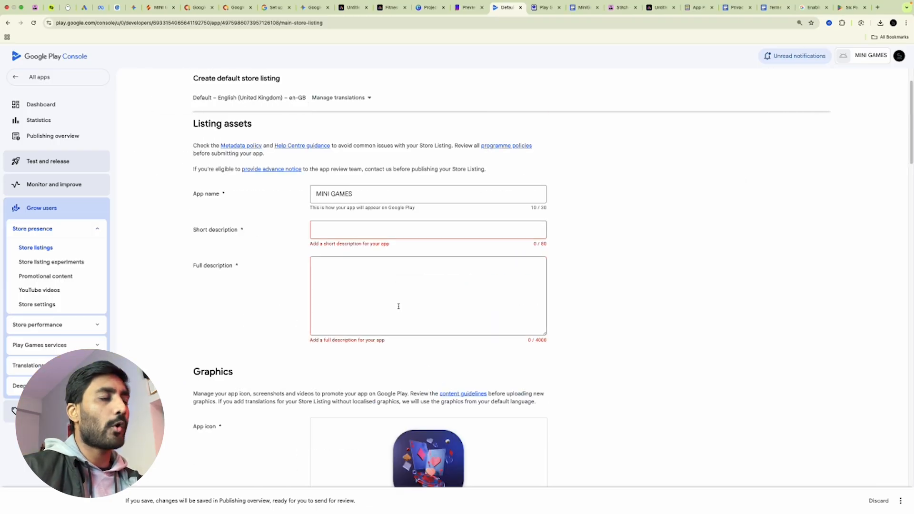
{"action": "left_click", "coordinate": [312, 7]}
Mark Gemini's Choice B as more helpful and paste its short description into Short description
{"action": "scroll", "coordinate": [444, 261], "scroll_direction": "down", "scroll_amount": 3}
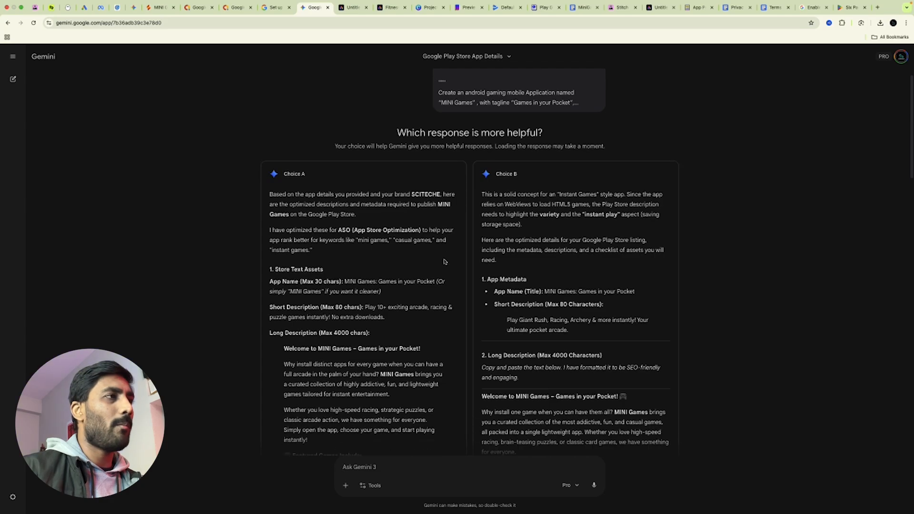
{"action": "scroll", "coordinate": [423, 393], "scroll_direction": "down", "scroll_amount": 7}
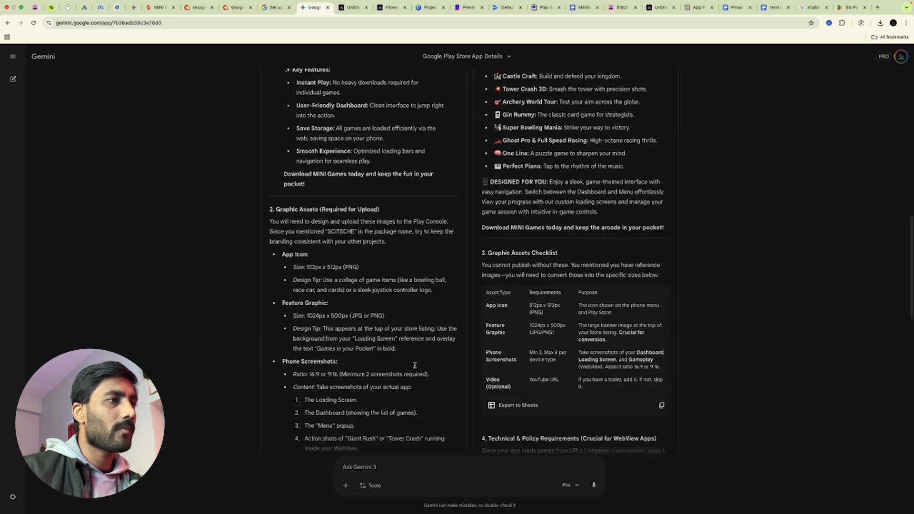
{"action": "scroll", "coordinate": [492, 344], "scroll_direction": "down", "scroll_amount": 10}
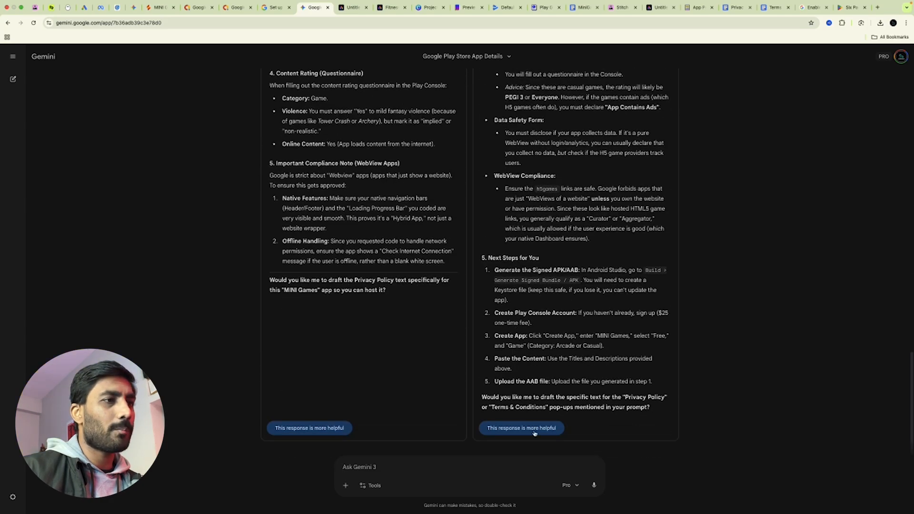
{"action": "left_click", "coordinate": [533, 428]}
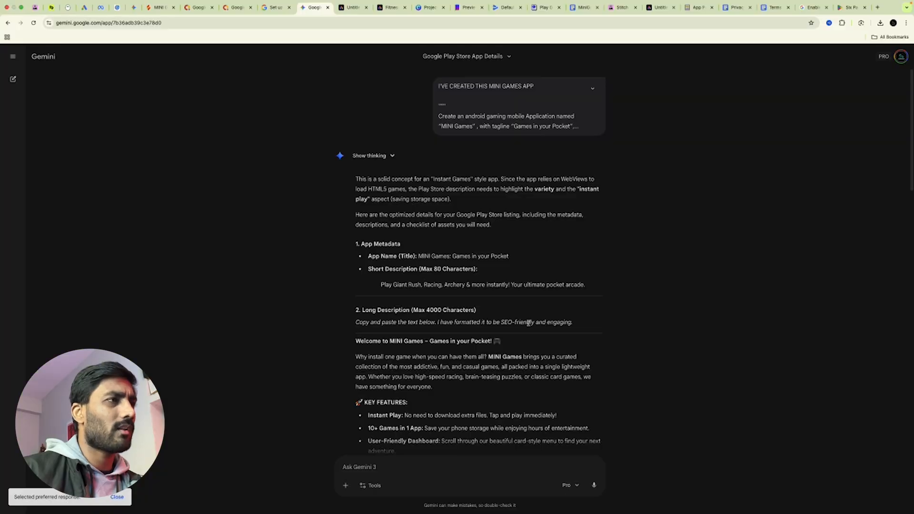
{"action": "scroll", "coordinate": [403, 165], "scroll_direction": "down", "scroll_amount": 3}
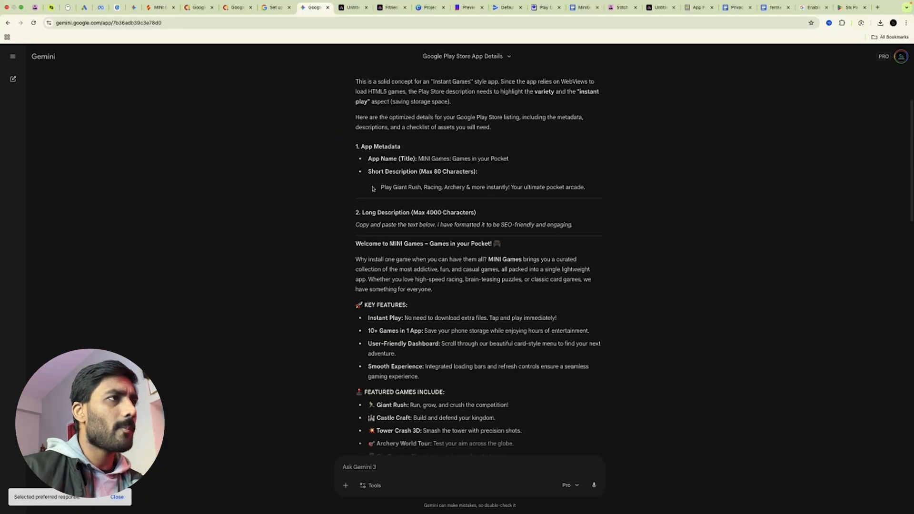
{"action": "left_click_drag", "start_coordinate": [377, 187], "coordinate": [605, 198]}
{"action": "key", "text": "ctrl+c"}
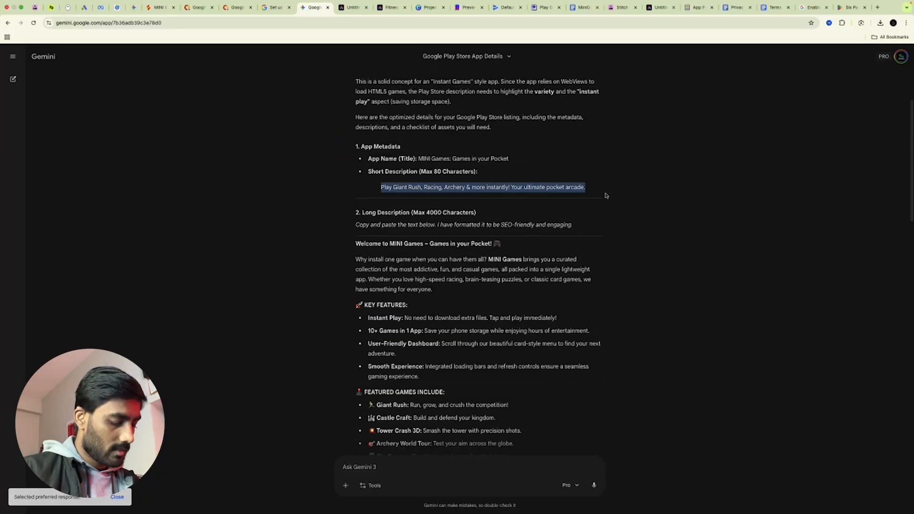
{"action": "left_click", "coordinate": [508, 6]}
{"action": "left_click", "coordinate": [378, 229]}
{"action": "key", "text": "ctrl+v"}
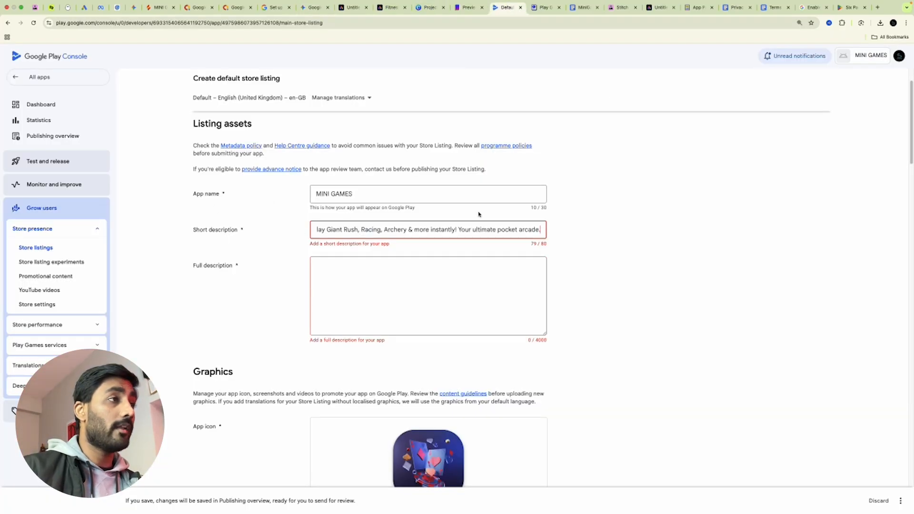
Select Gemini's suggested long description text for the full description
{"action": "left_click", "coordinate": [317, 7]}
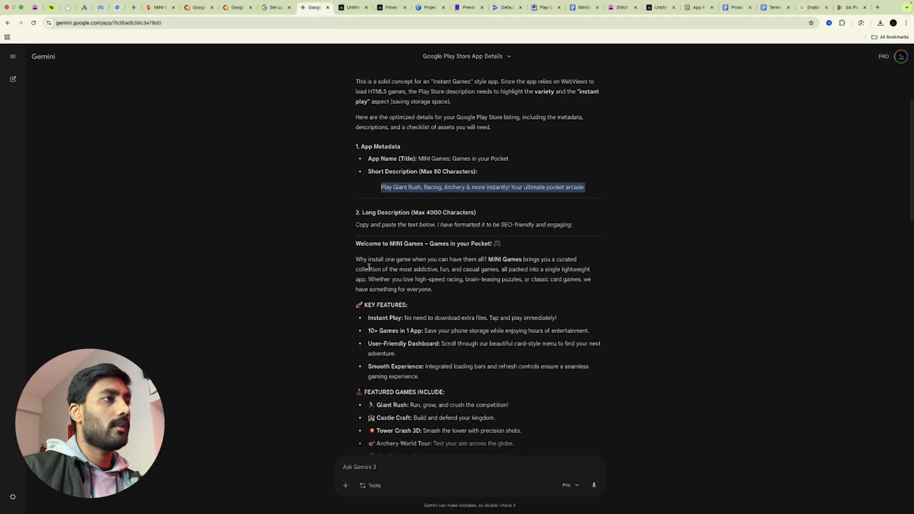
{"action": "scroll", "coordinate": [369, 267], "scroll_direction": "down", "scroll_amount": 3}
{"action": "left_click_drag", "start_coordinate": [355, 177], "coordinate": [552, 342]}
{"action": "scroll", "coordinate": [500, 310], "scroll_direction": "down", "scroll_amount": 5}
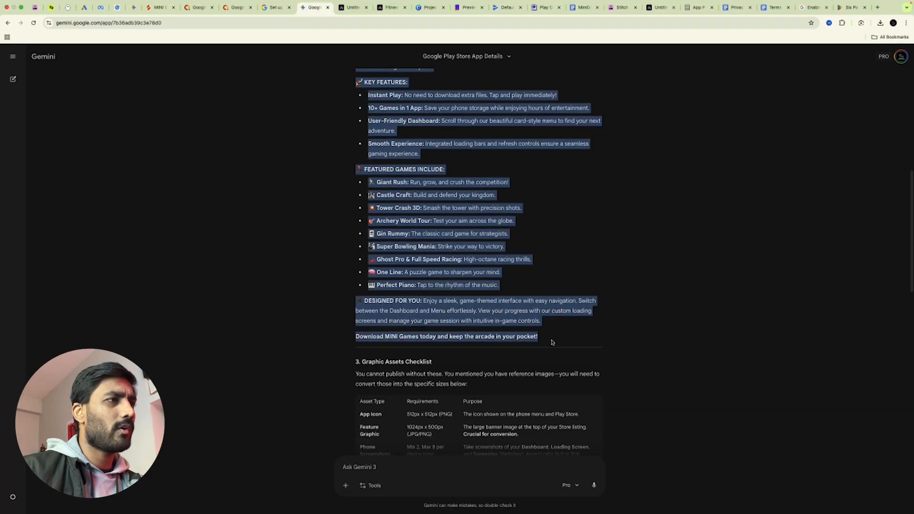
{"action": "left_click", "coordinate": [499, 11]}
Paste the long description into Full description and re-paste the cleared short description
{"action": "left_click", "coordinate": [361, 301]}
{"action": "key", "text": "super+v"}
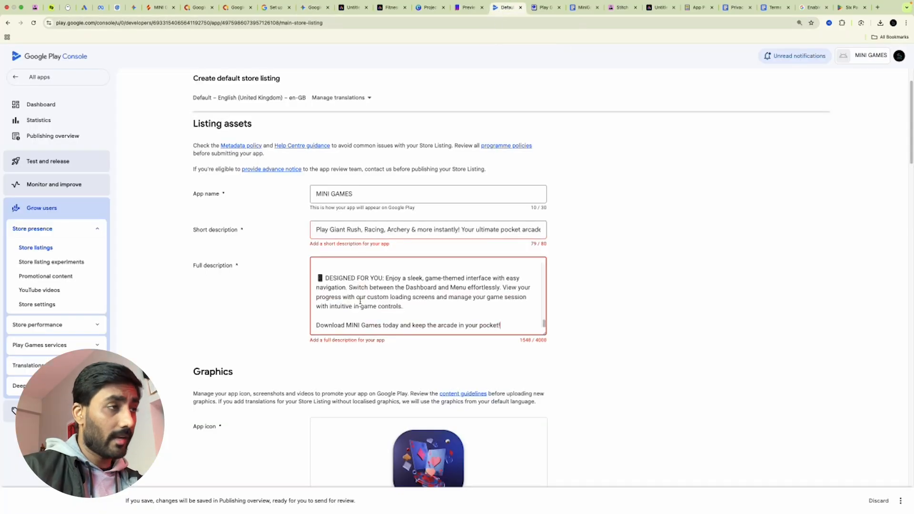
{"action": "left_click", "coordinate": [539, 231]}
{"action": "key", "text": "super+a"}
{"action": "key", "text": "Right"}
{"action": "key", "text": "super+a"}
{"action": "key", "text": "super+c"}
{"action": "key", "text": "BackSpace"}
{"action": "type", "text": "sfsf"}
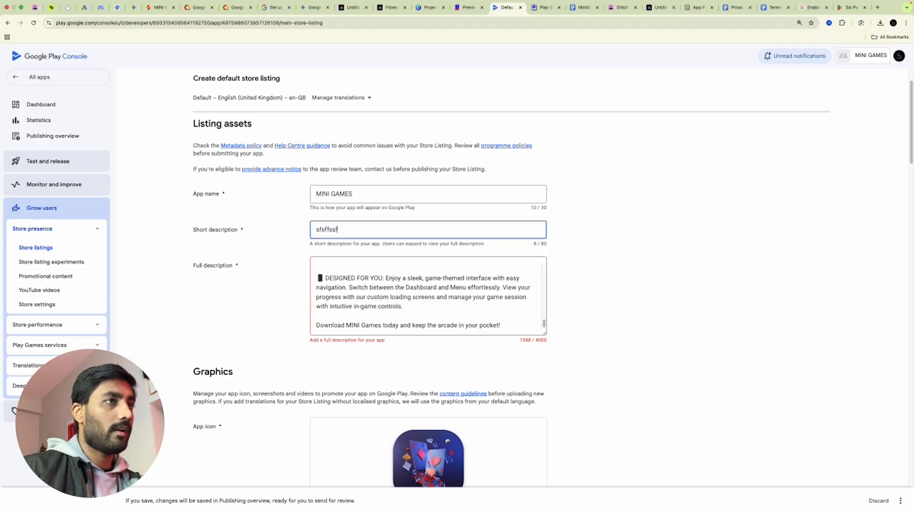
{"action": "key", "text": "super+v"}
{"action": "left_click", "coordinate": [653, 231]}
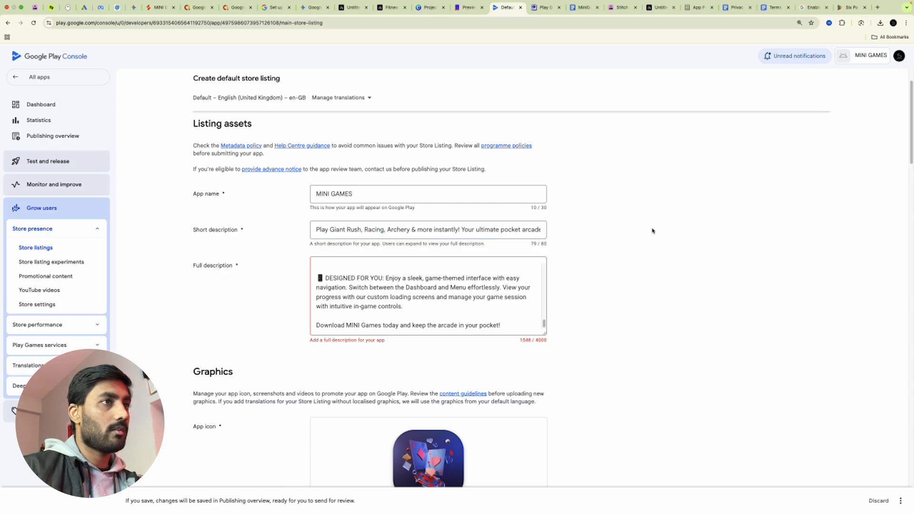
Clear the full description, paste the long description back in and enlarge the box
{"action": "left_click", "coordinate": [546, 338]}
{"action": "key", "text": "super+a"}
{"action": "key", "text": "super+c"}
{"action": "key", "text": "BackSpace"}
{"action": "type", "text": "df"}
{"action": "key", "text": "BackSpace"}
{"action": "key", "text": "BackSpace"}
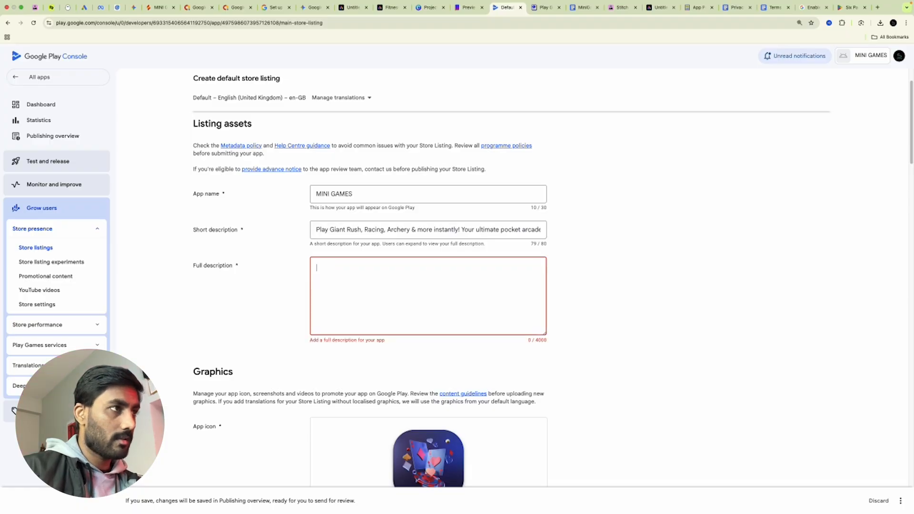
{"action": "key", "text": "super+v"}
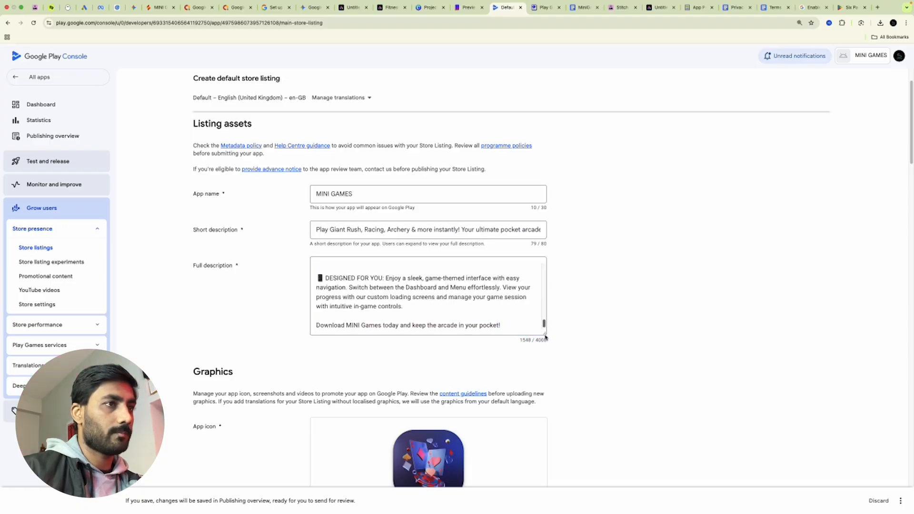
{"action": "left_click_drag", "start_coordinate": [545, 334], "coordinate": [554, 476]}
Scroll the store listing down to the empty Feature graphic section
{"action": "scroll", "coordinate": [451, 383], "scroll_direction": "up", "scroll_amount": 6}
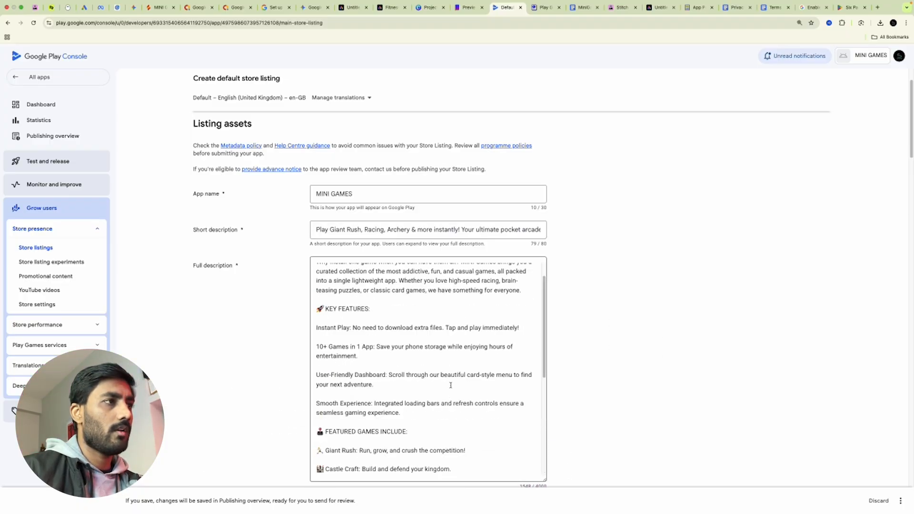
{"action": "scroll", "coordinate": [457, 385], "scroll_direction": "down", "scroll_amount": 4}
{"action": "scroll", "coordinate": [647, 346], "scroll_direction": "down", "scroll_amount": 6}
{"action": "scroll", "coordinate": [645, 350], "scroll_direction": "up", "scroll_amount": 4}
{"action": "scroll", "coordinate": [645, 357], "scroll_direction": "down", "scroll_amount": 5}
{"action": "scroll", "coordinate": [645, 358], "scroll_direction": "down", "scroll_amount": 3}
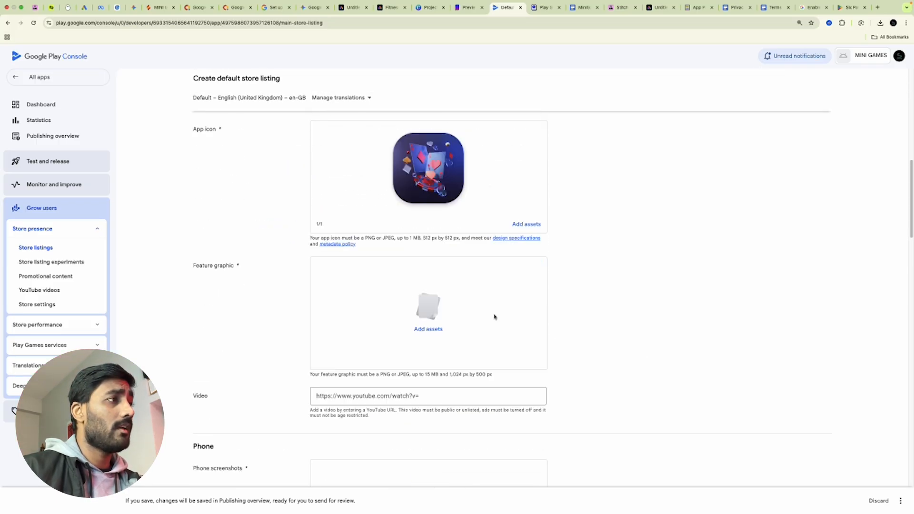
{"action": "left_click", "coordinate": [352, 7]}
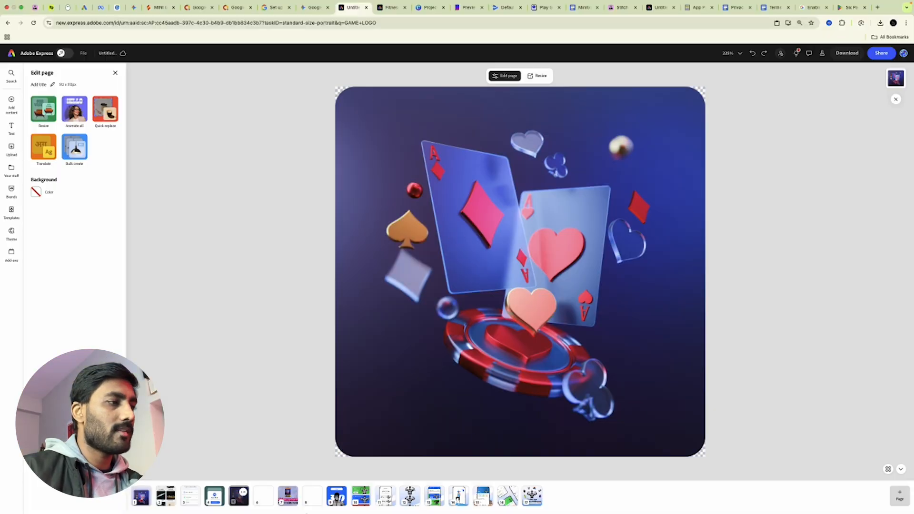
Open the MINI GAMES banner page in Adobe Express, then go to the Google Docs notes
{"action": "left_click", "coordinate": [288, 497]}
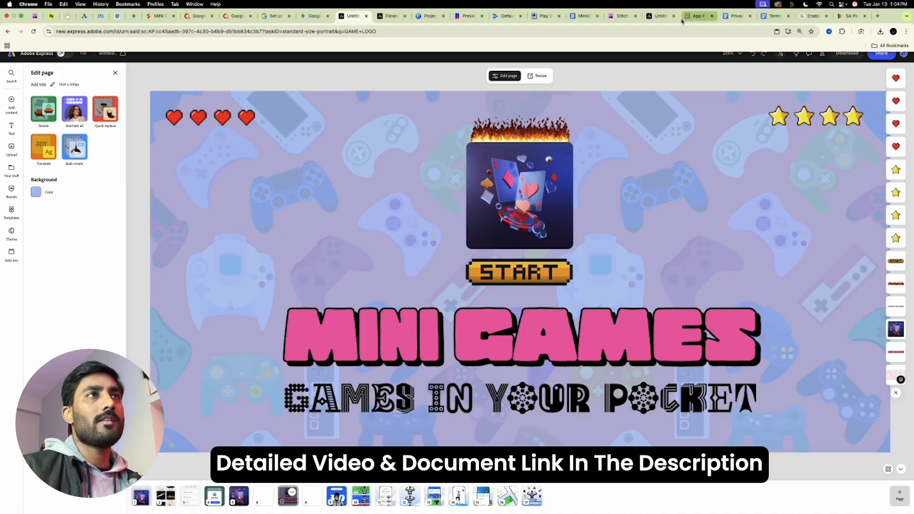
{"action": "left_click", "coordinate": [585, 15]}
Highlight the 1024x500 px feature graphic size in the doc's requirements list
{"action": "scroll", "coordinate": [508, 305], "scroll_direction": "down", "scroll_amount": 10}
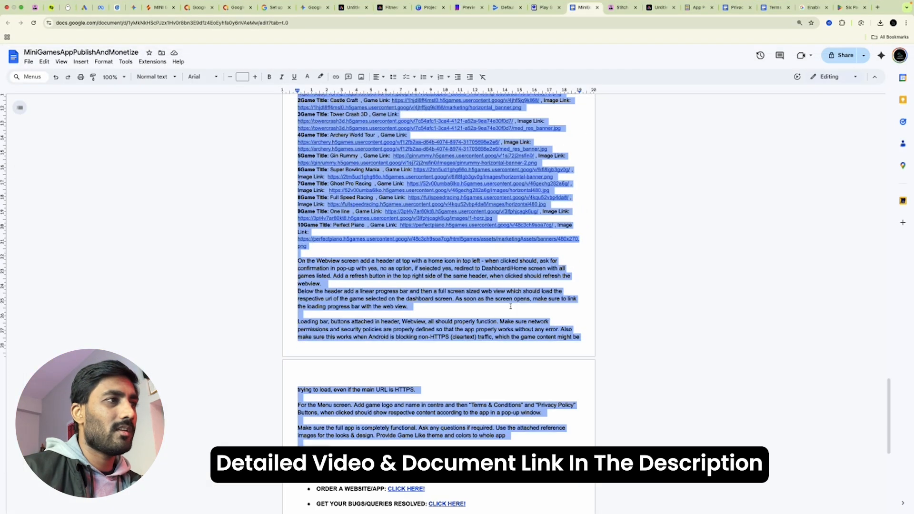
{"action": "scroll", "coordinate": [510, 306], "scroll_direction": "up", "scroll_amount": 15}
{"action": "scroll", "coordinate": [513, 283], "scroll_direction": "up", "scroll_amount": 20}
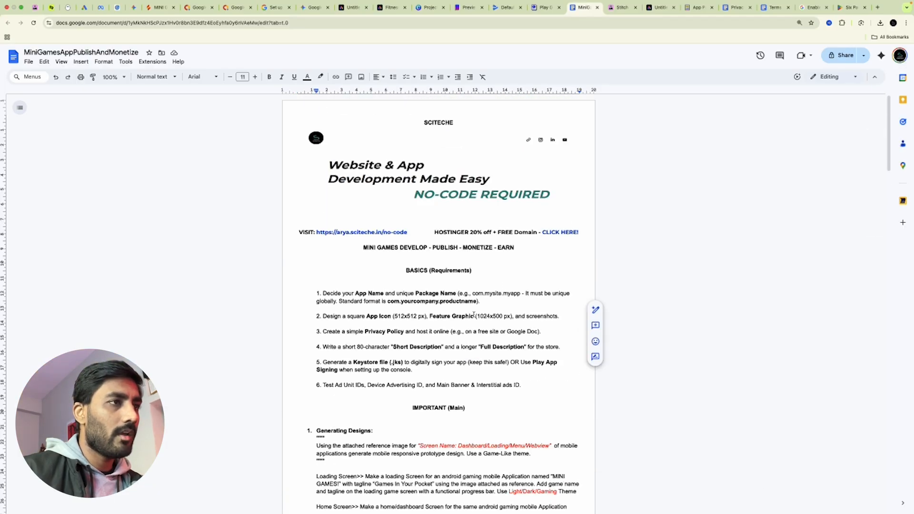
{"action": "left_click_drag", "start_coordinate": [475, 316], "coordinate": [489, 316]}
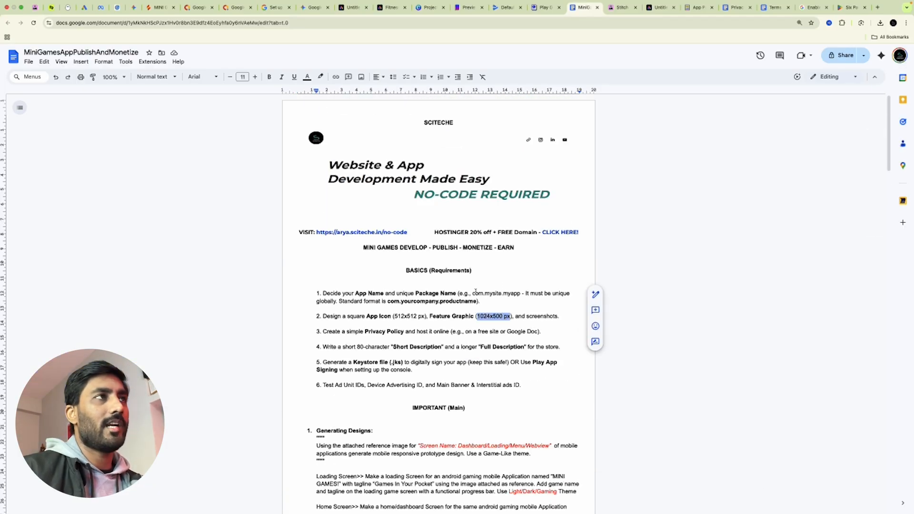
{"action": "left_click", "coordinate": [501, 11]}
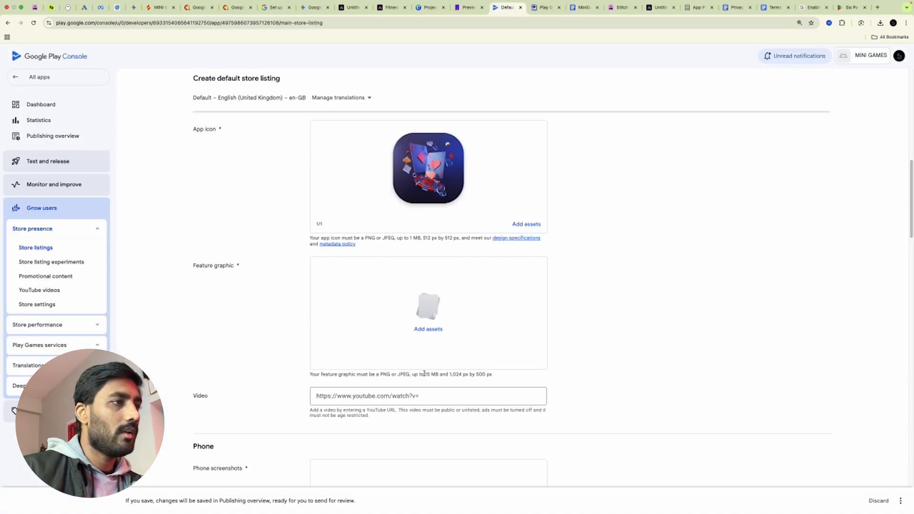
Highlight the 1,024 by 500 px feature graphic requirement and check the banner design
{"action": "left_click_drag", "start_coordinate": [450, 374], "coordinate": [498, 382]}
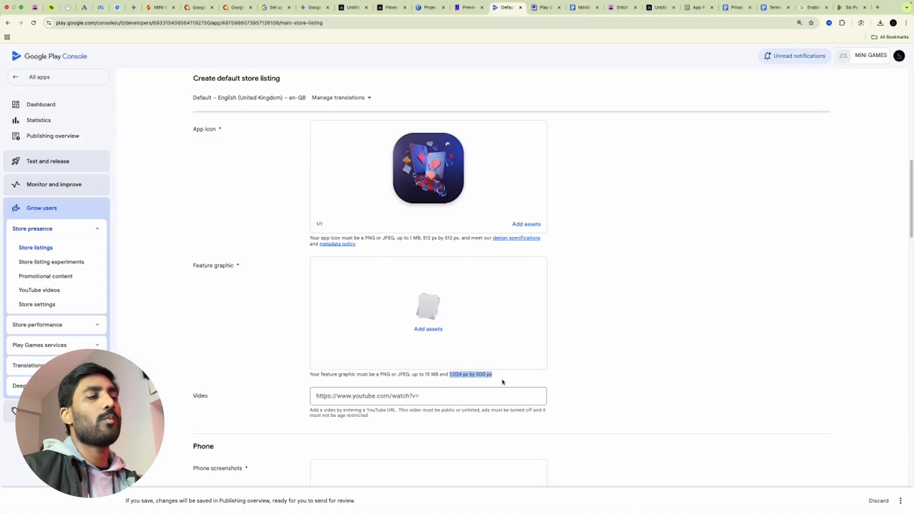
{"action": "left_click", "coordinate": [650, 328]}
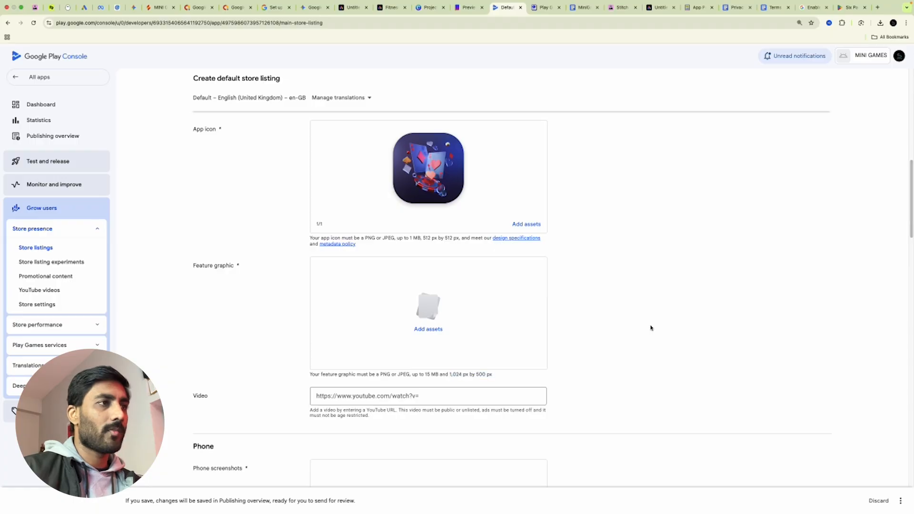
{"action": "left_click", "coordinate": [354, 10]}
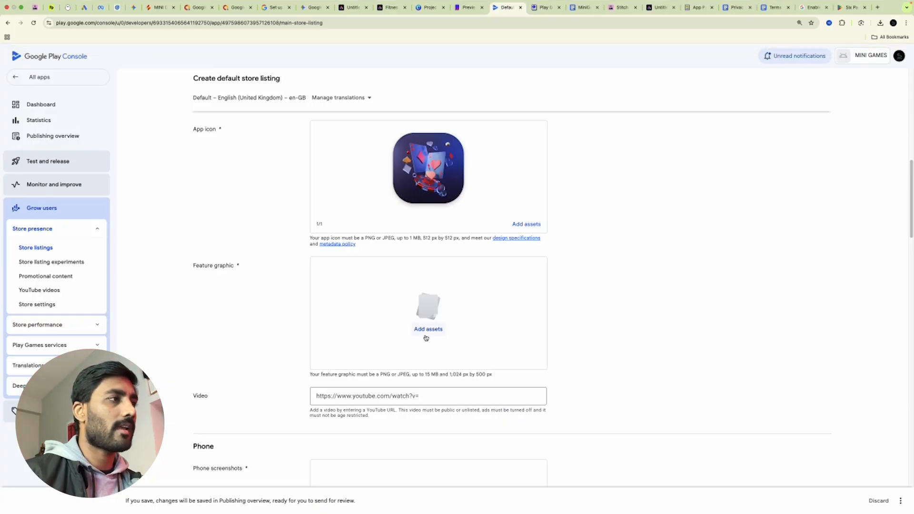
Upload Untitled-6.png and set it as the store listing's feature graphic
{"action": "left_click", "coordinate": [426, 337]}
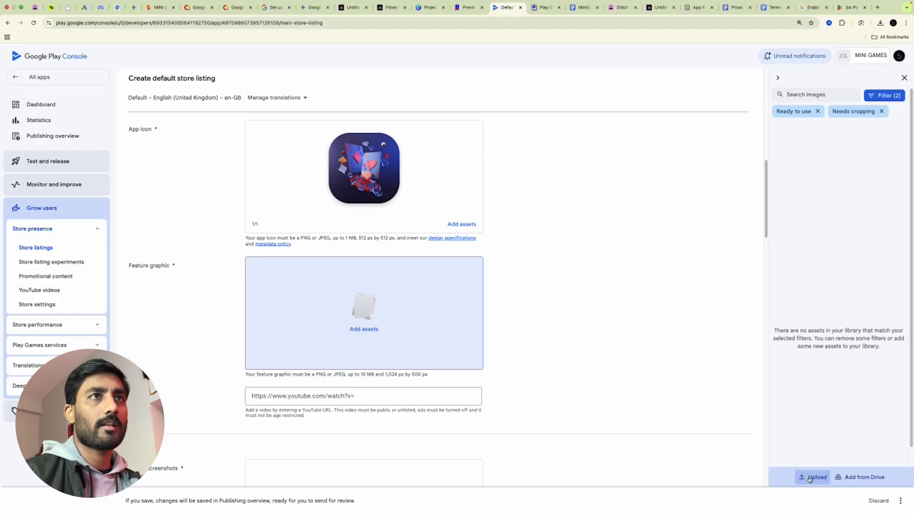
{"action": "left_click", "coordinate": [814, 477]}
{"action": "left_click", "coordinate": [456, 180]}
{"action": "left_click", "coordinate": [706, 416]}
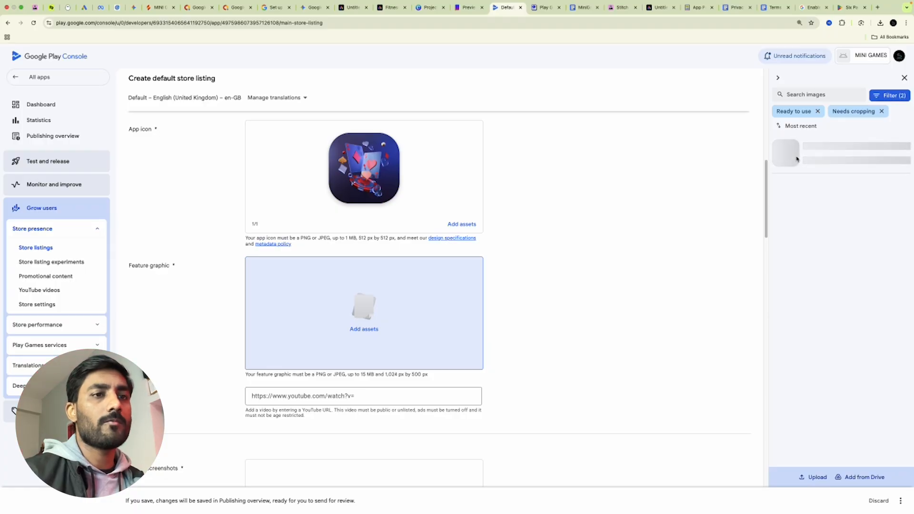
{"action": "left_click", "coordinate": [895, 472]}
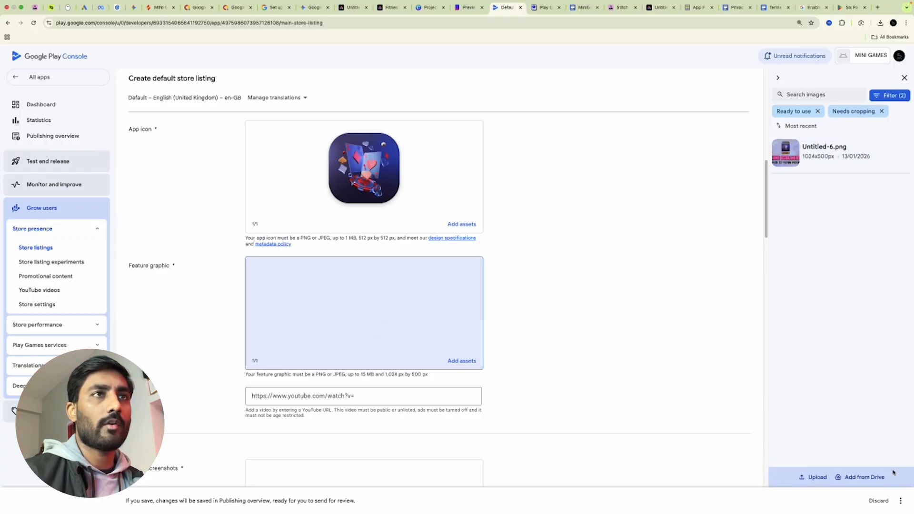
{"action": "scroll", "coordinate": [603, 278], "scroll_direction": "down", "scroll_amount": 3}
{"action": "left_click", "coordinate": [282, 236]}
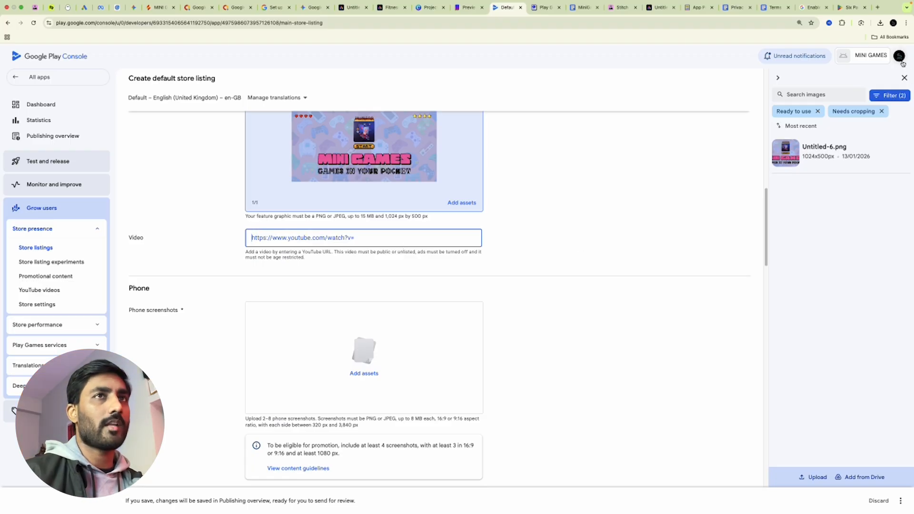
{"action": "left_click", "coordinate": [903, 78]}
{"action": "scroll", "coordinate": [430, 306], "scroll_direction": "down", "scroll_amount": 2}
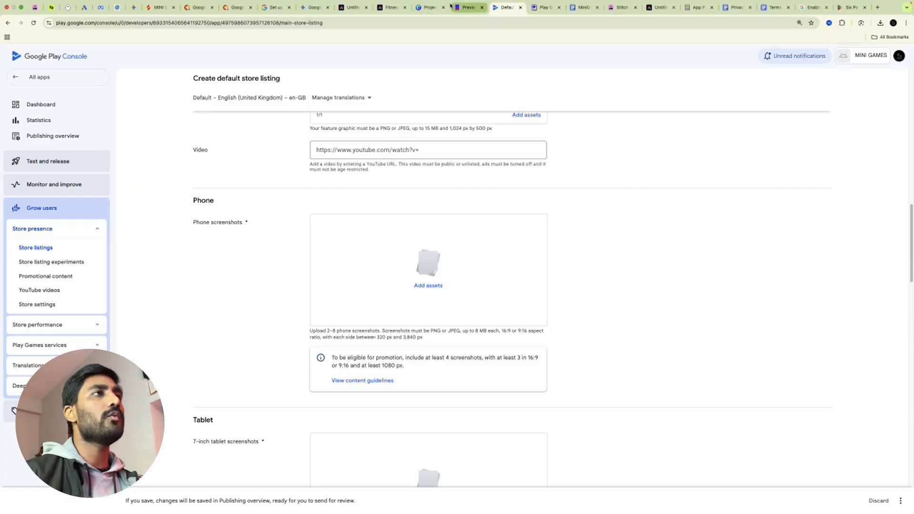
Flip through the Six Pack Abs designs: For All Levels, All What You Need, Track Your Goals, landscape banner
{"action": "left_click", "coordinate": [346, 7]}
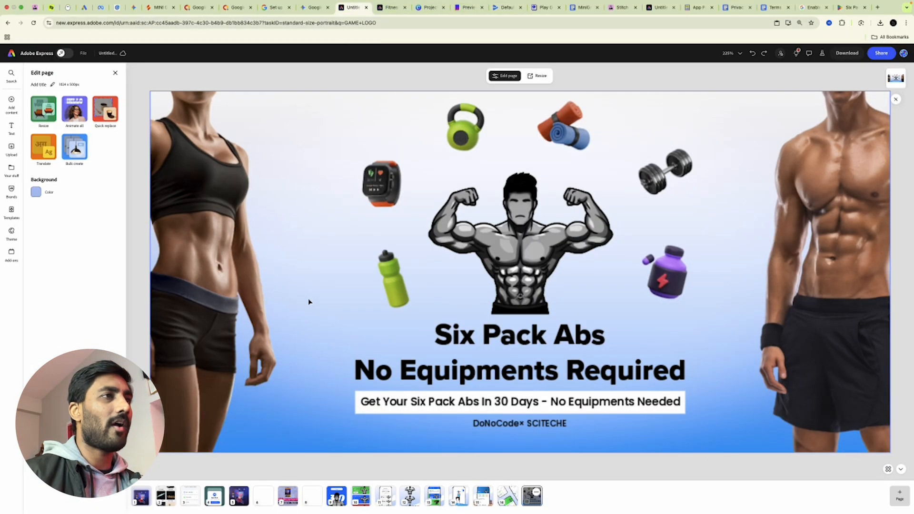
{"action": "left_click", "coordinate": [337, 504]}
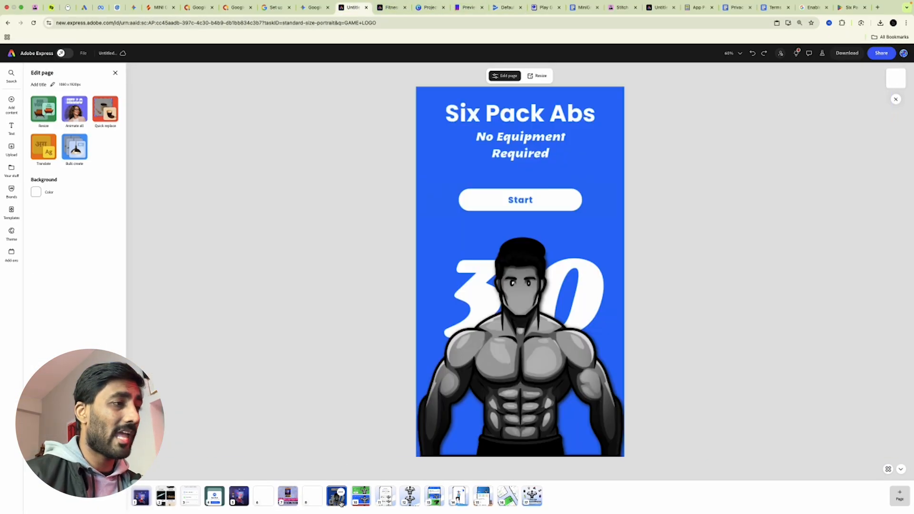
{"action": "left_click", "coordinate": [370, 501]}
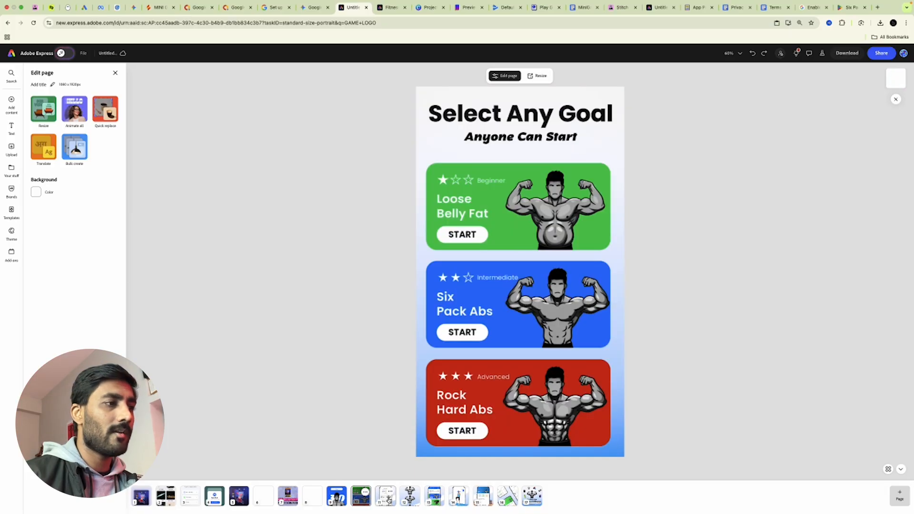
{"action": "left_click", "coordinate": [390, 500]}
{"action": "left_click", "coordinate": [416, 502]}
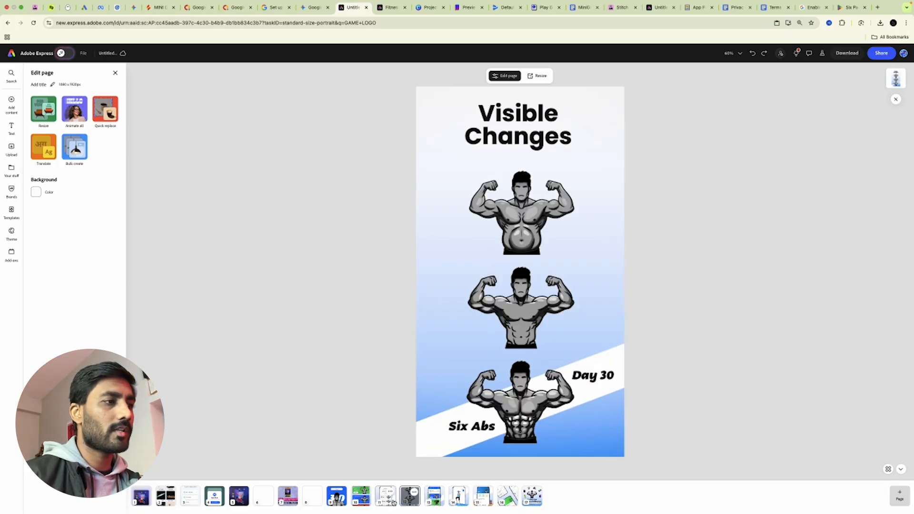
{"action": "left_click", "coordinate": [393, 502]}
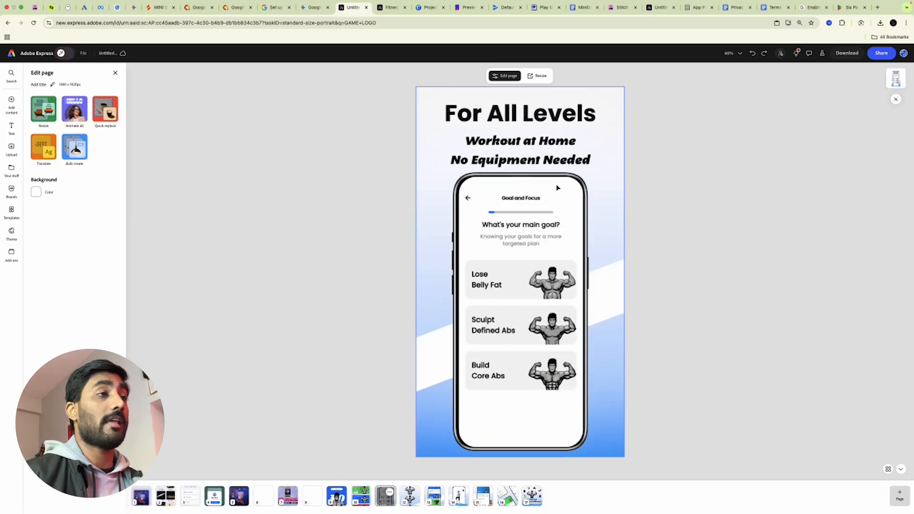
{"action": "left_click", "coordinate": [486, 216]}
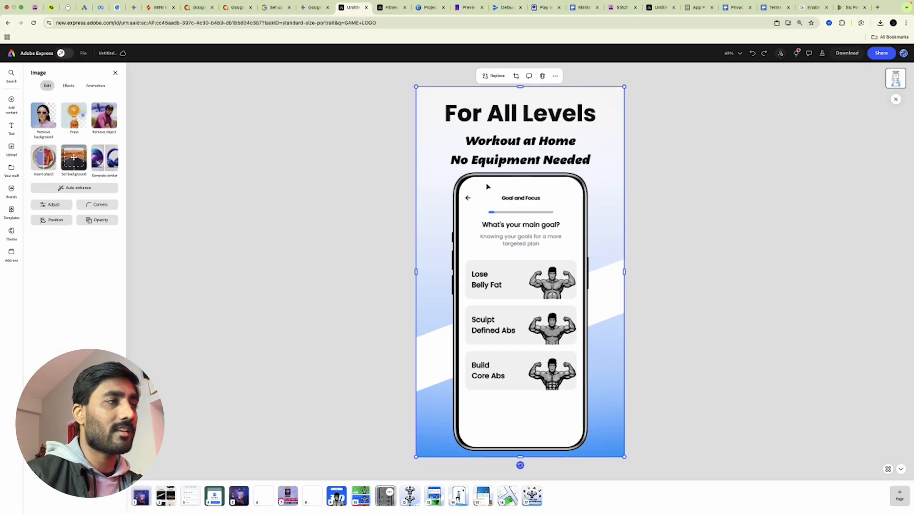
{"action": "left_click", "coordinate": [434, 499]}
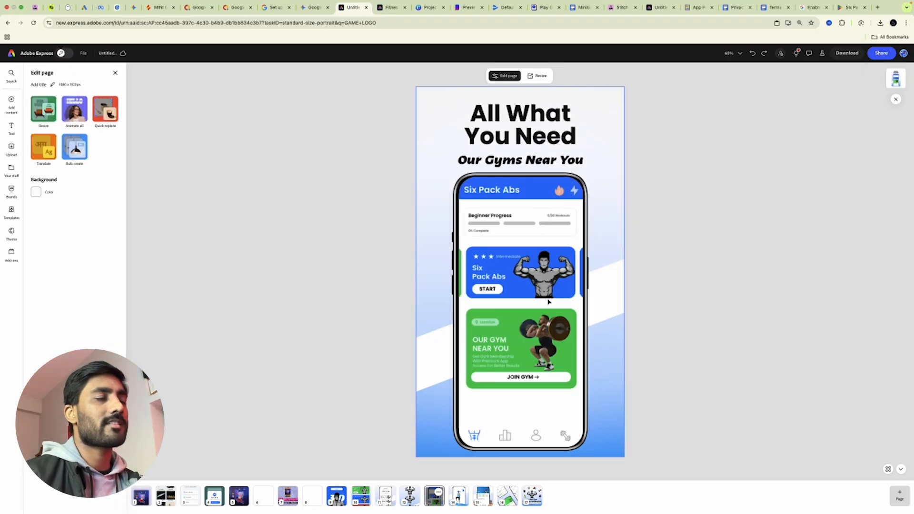
{"action": "left_click", "coordinate": [458, 499]}
{"action": "left_click", "coordinate": [507, 500]}
{"action": "left_click", "coordinate": [532, 497]}
{"action": "left_click", "coordinate": [459, 9]}
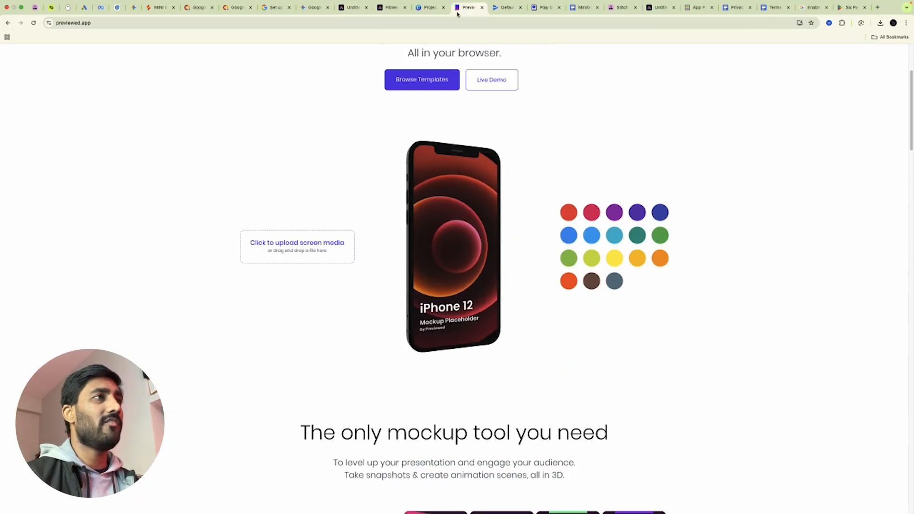
Log in to Previewed with the Google account
{"action": "scroll", "coordinate": [284, 192], "scroll_direction": "up", "scroll_amount": 2}
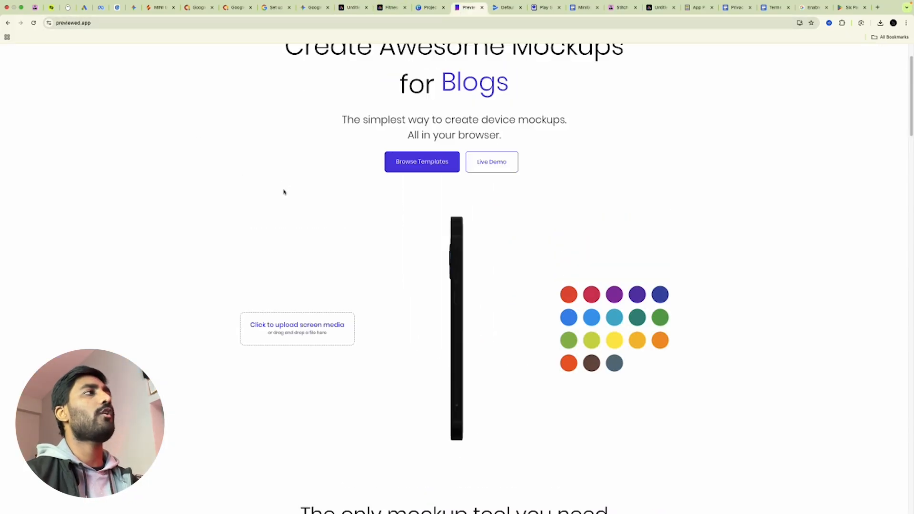
{"action": "scroll", "coordinate": [283, 191], "scroll_direction": "up", "scroll_amount": 2}
{"action": "left_click", "coordinate": [829, 61]}
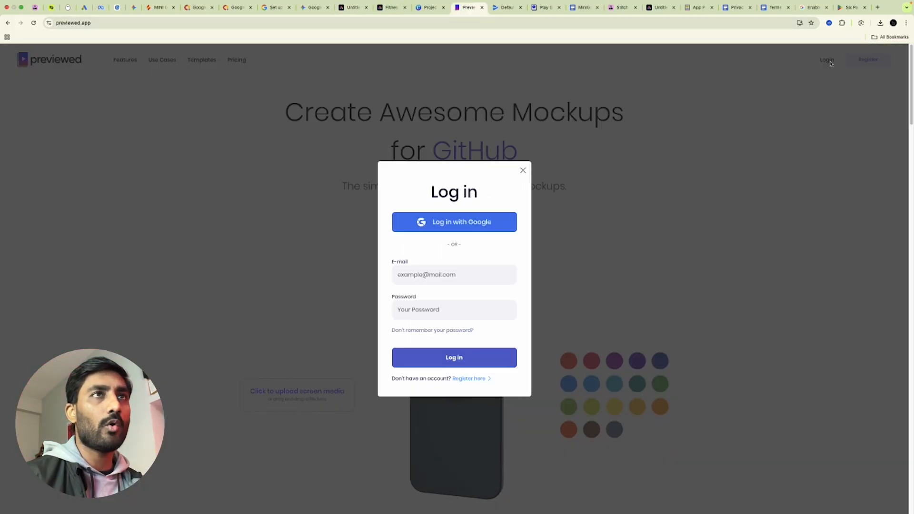
{"action": "left_click", "coordinate": [460, 223]}
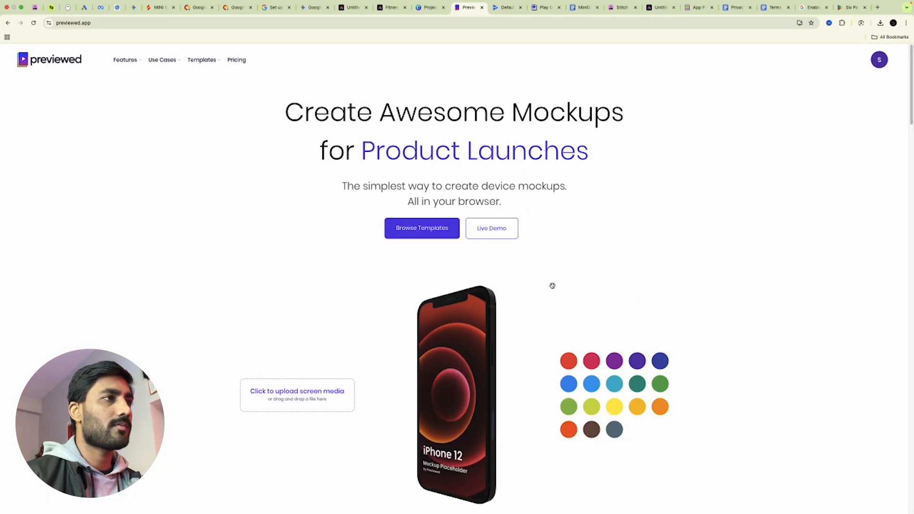
Open the App Store screenshot generator and edit the podcast Template 2
{"action": "scroll", "coordinate": [523, 322], "scroll_direction": "down", "scroll_amount": 10}
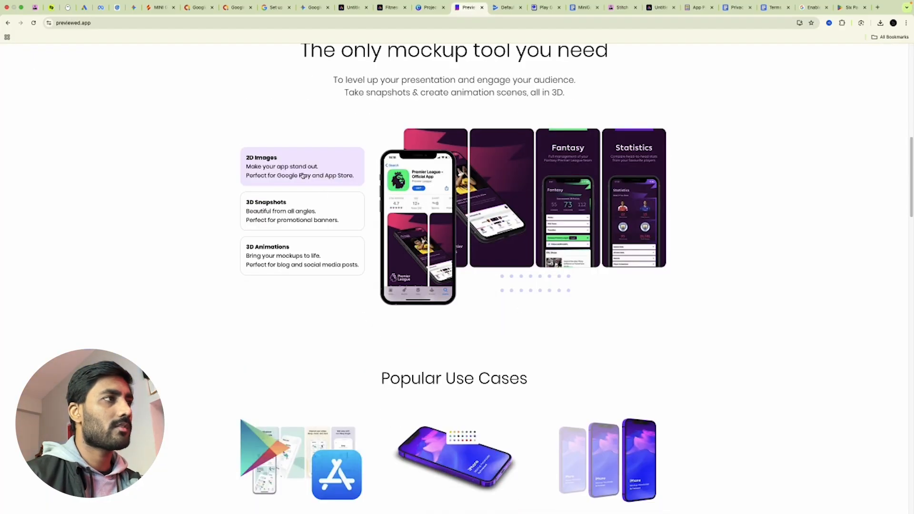
{"action": "scroll", "coordinate": [305, 170], "scroll_direction": "up", "scroll_amount": 10}
{"action": "mouse_move", "coordinate": [125, 61]}
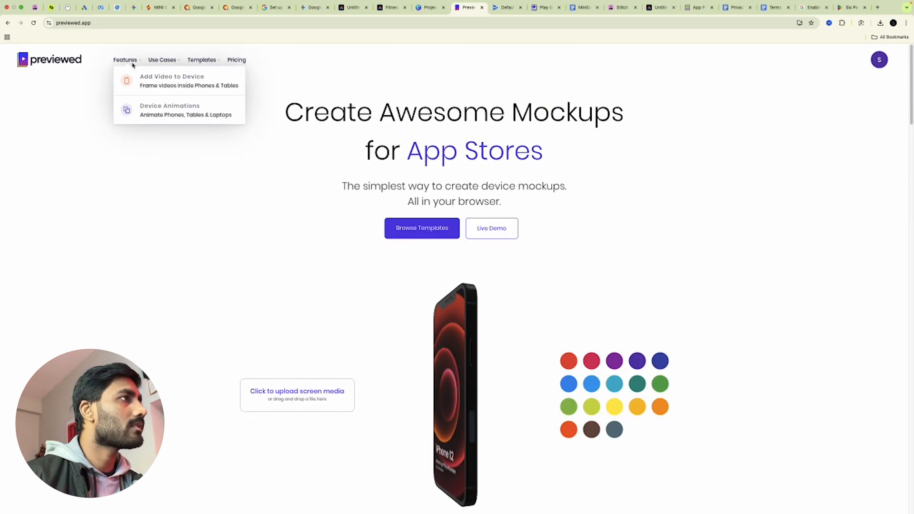
{"action": "mouse_move", "coordinate": [166, 62]}
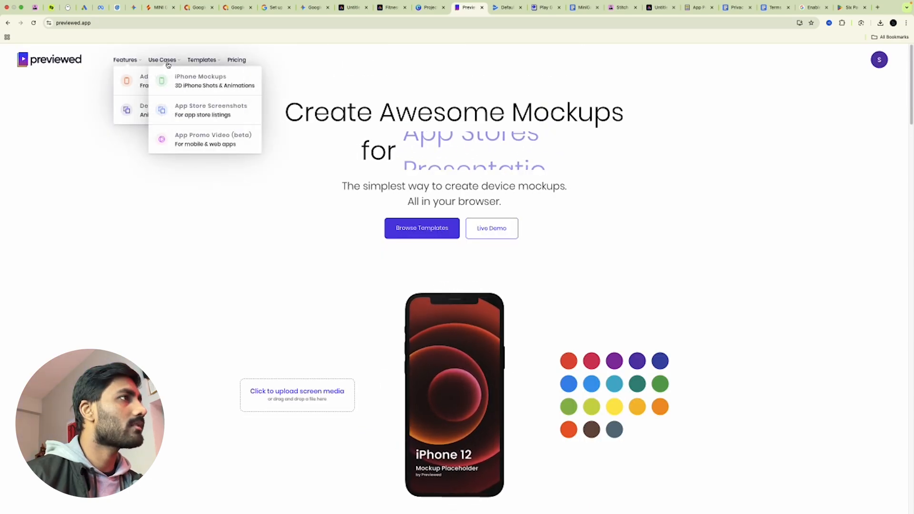
{"action": "left_click", "coordinate": [200, 111]}
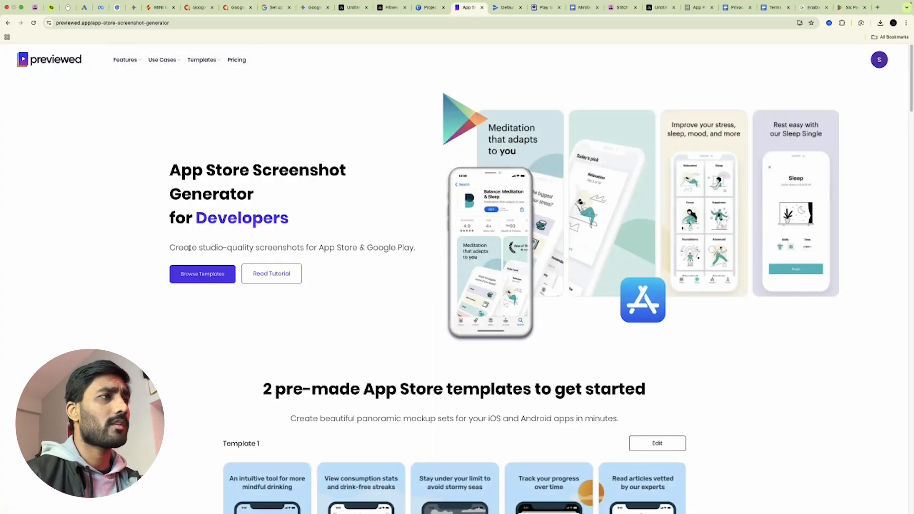
{"action": "scroll", "coordinate": [349, 320], "scroll_direction": "down", "scroll_amount": 4}
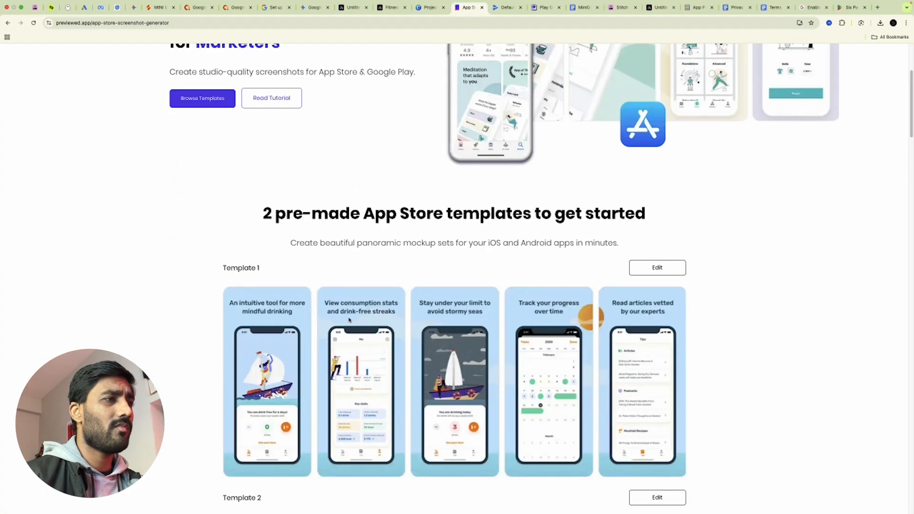
{"action": "scroll", "coordinate": [489, 380], "scroll_direction": "down", "scroll_amount": 10}
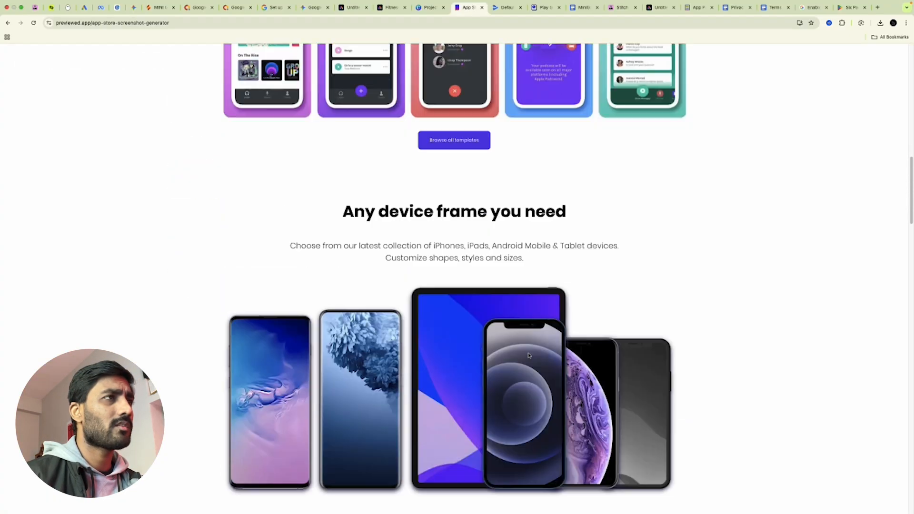
{"action": "scroll", "coordinate": [538, 361], "scroll_direction": "down", "scroll_amount": 11}
{"action": "scroll", "coordinate": [539, 357], "scroll_direction": "up", "scroll_amount": 16}
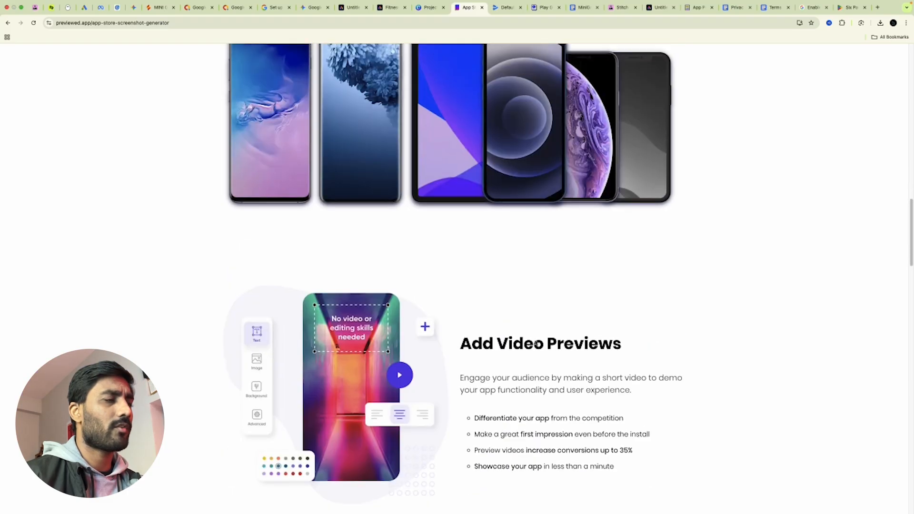
{"action": "scroll", "coordinate": [539, 350], "scroll_direction": "up", "scroll_amount": 3}
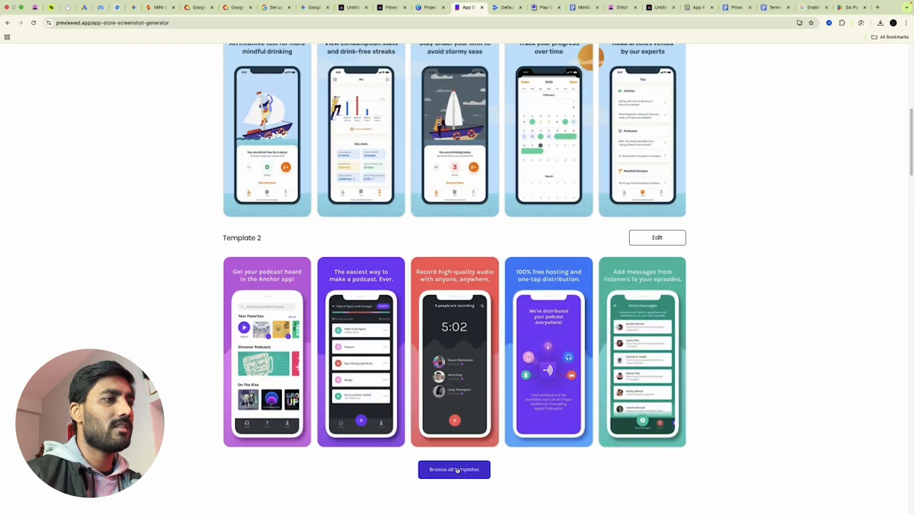
{"action": "left_click", "coordinate": [659, 238]}
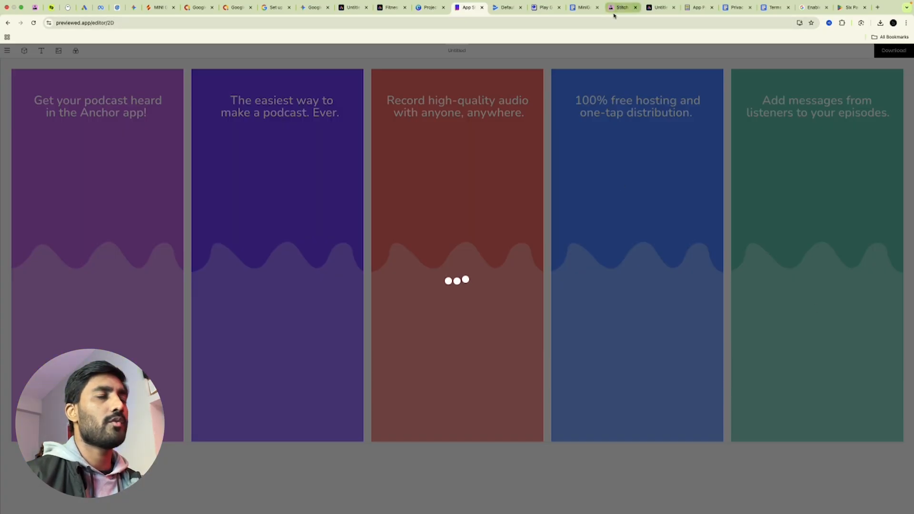
Place Untitled-1.png, stretched to fit, in the template's first phone frame
{"action": "left_click", "coordinate": [430, 12]}
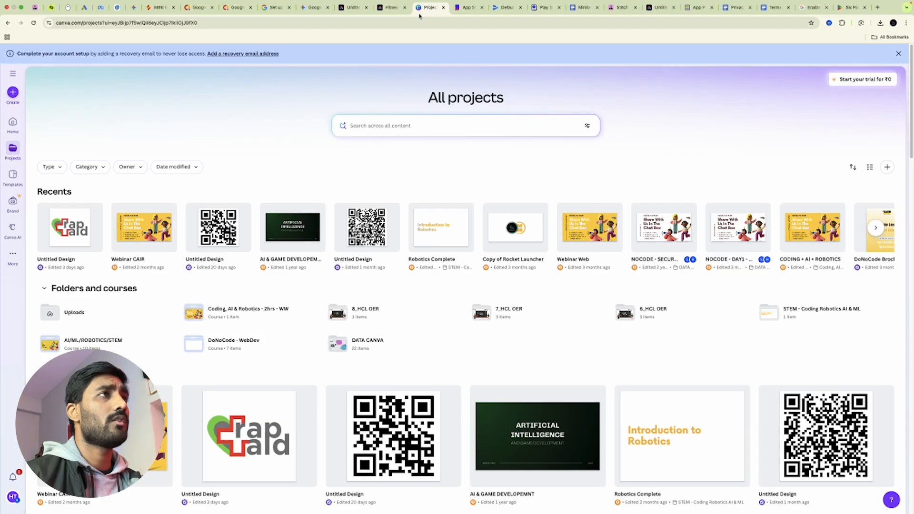
{"action": "left_click", "coordinate": [395, 9]}
{"action": "left_click", "coordinate": [317, 8]}
{"action": "left_click", "coordinate": [351, 8]}
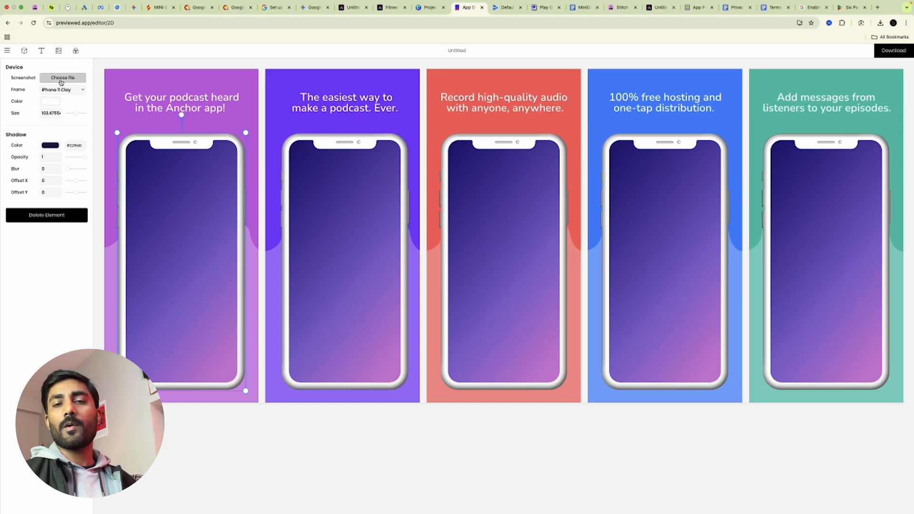
{"action": "left_click", "coordinate": [61, 82]}
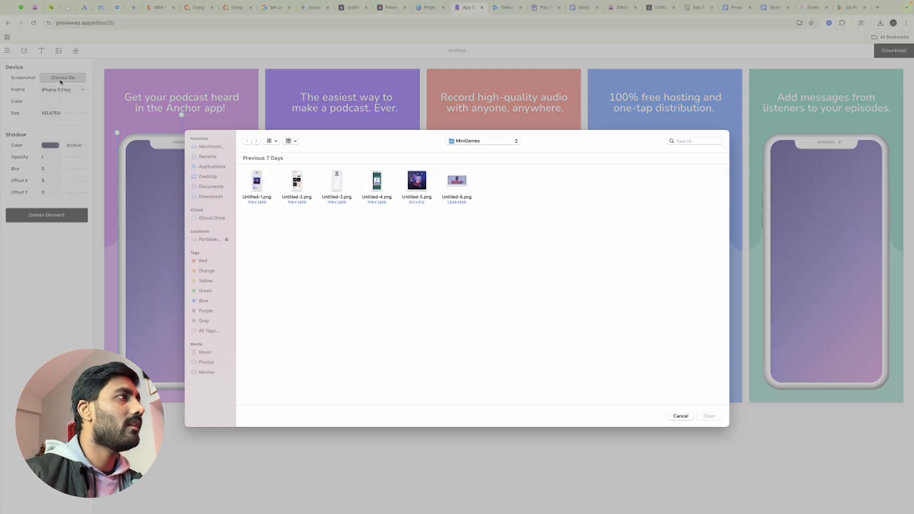
{"action": "double_click", "coordinate": [254, 183]}
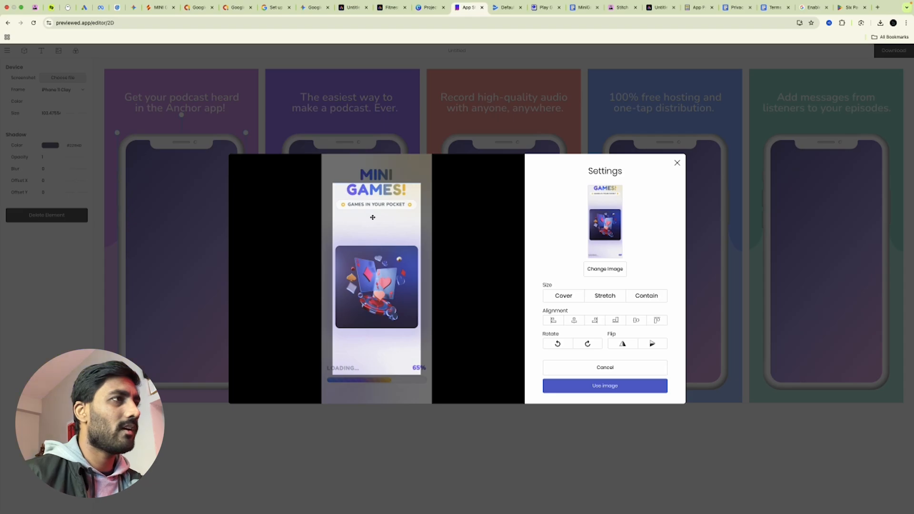
{"action": "left_click_drag", "start_coordinate": [373, 217], "coordinate": [382, 235]}
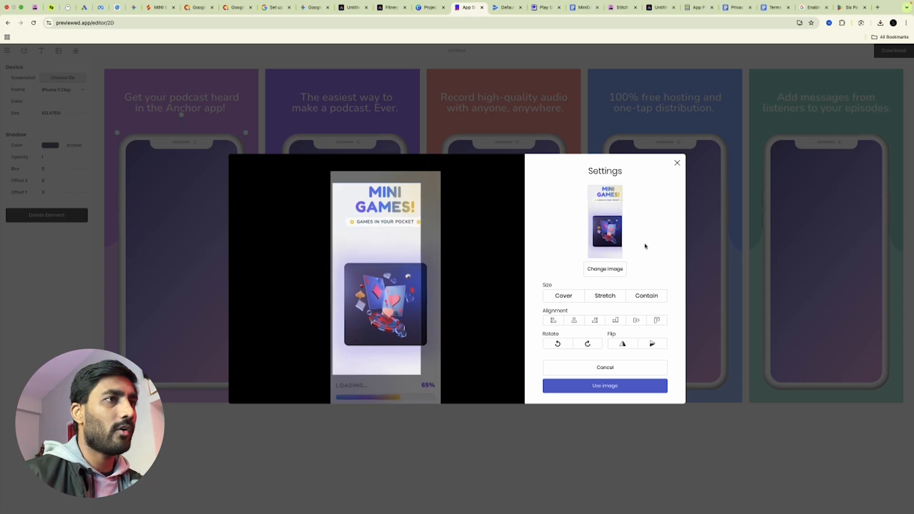
{"action": "left_click", "coordinate": [605, 298]}
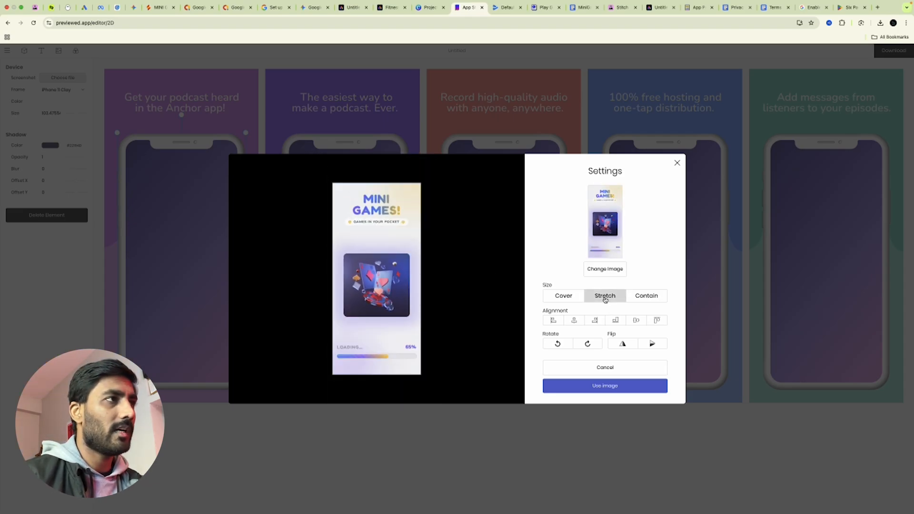
{"action": "left_click", "coordinate": [627, 389]}
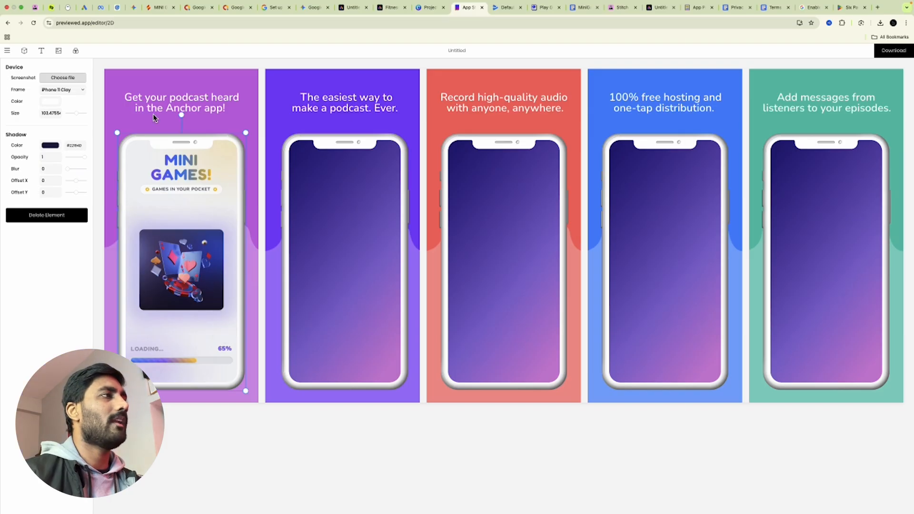
Select the first headline and second frame, then download all screens as free PNG images
{"action": "left_click", "coordinate": [155, 100]}
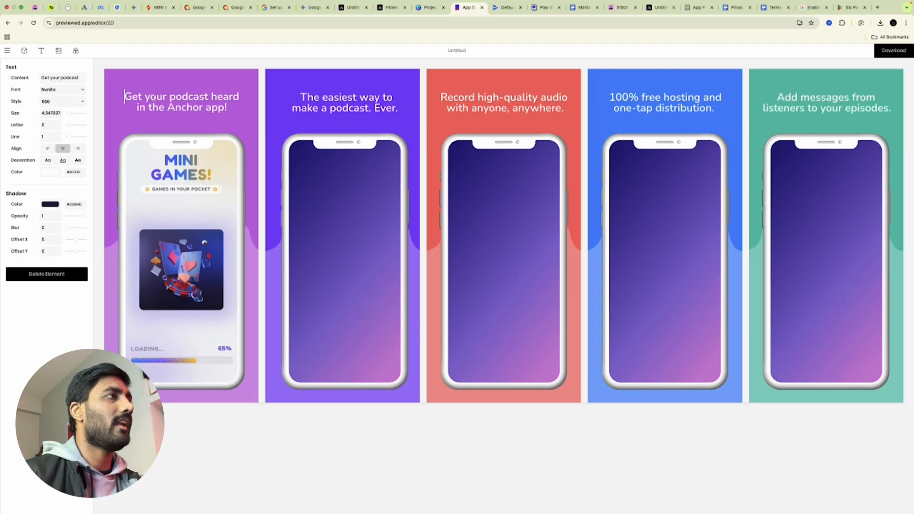
{"action": "left_click", "coordinate": [319, 230]}
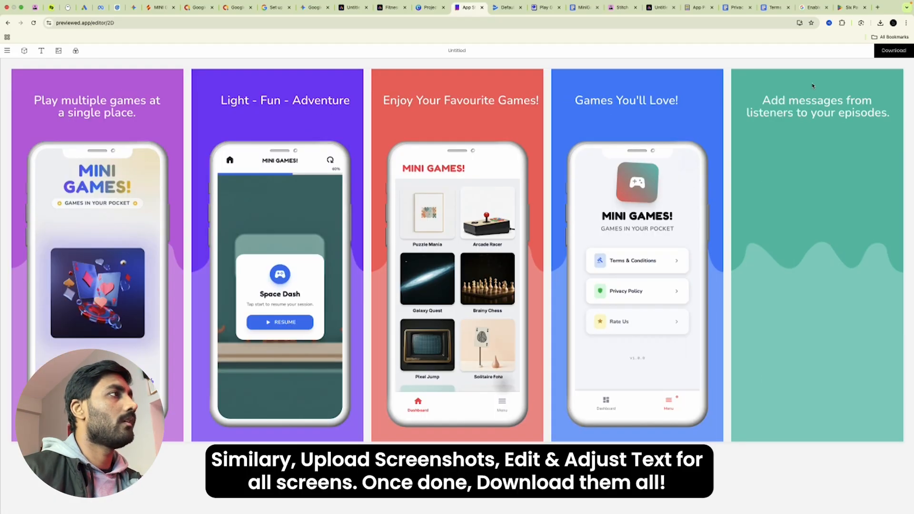
{"action": "left_click", "coordinate": [895, 51]}
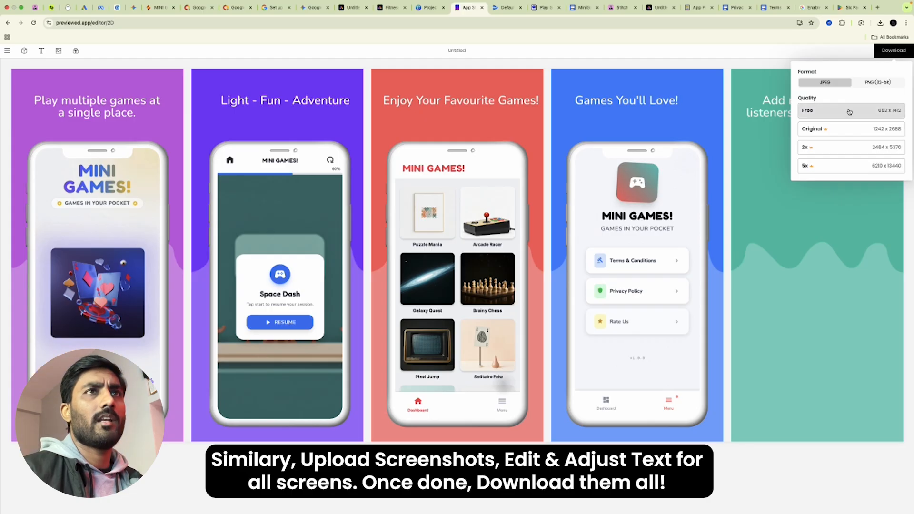
{"action": "left_click", "coordinate": [882, 84]}
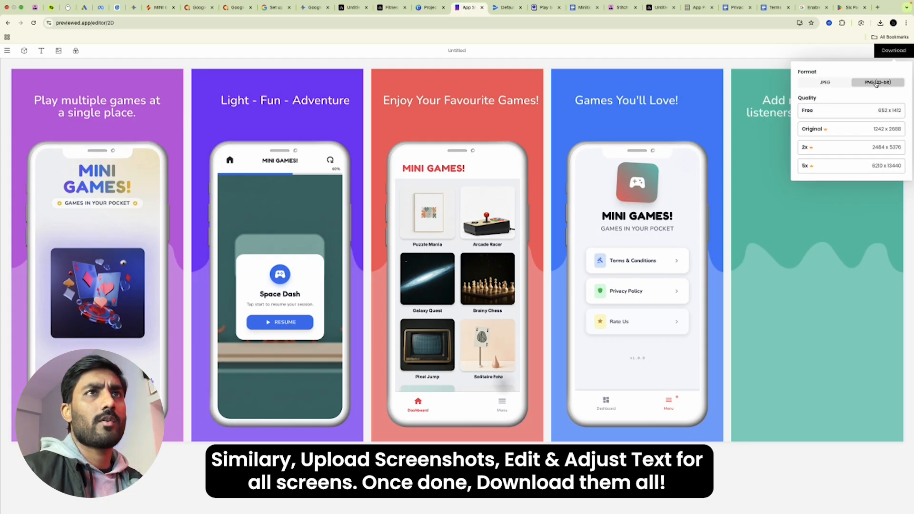
{"action": "left_click", "coordinate": [856, 117]}
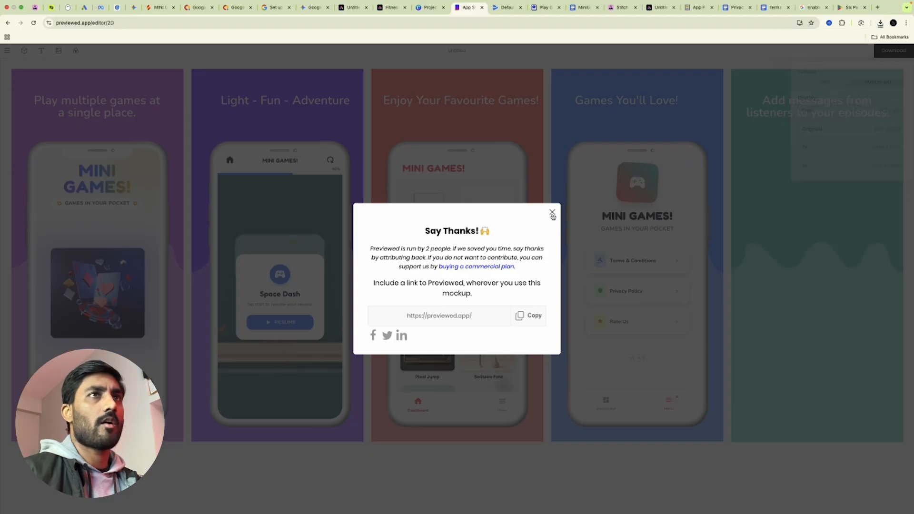
{"action": "left_click", "coordinate": [552, 213]}
{"action": "left_click", "coordinate": [69, 505]}
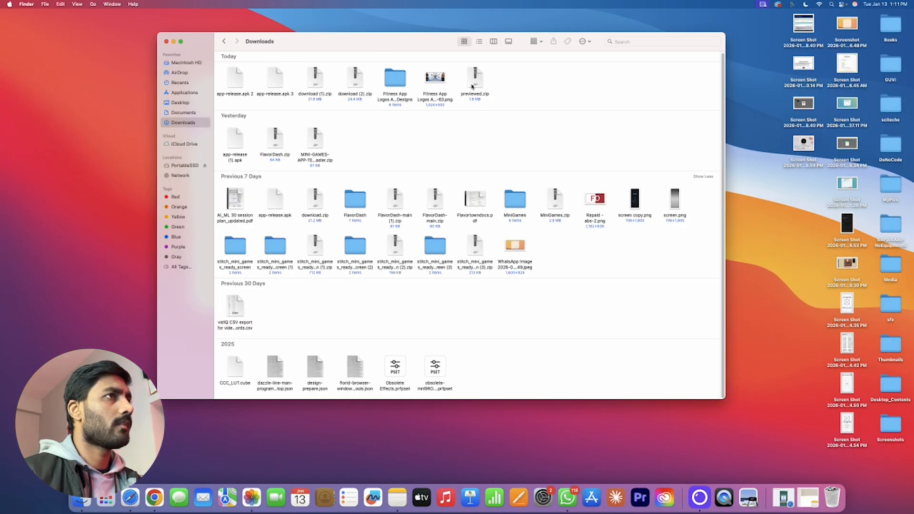
Unzip previewed.zip and trash image5.png, keeping image1–image4.png
{"action": "double_click", "coordinate": [477, 80]}
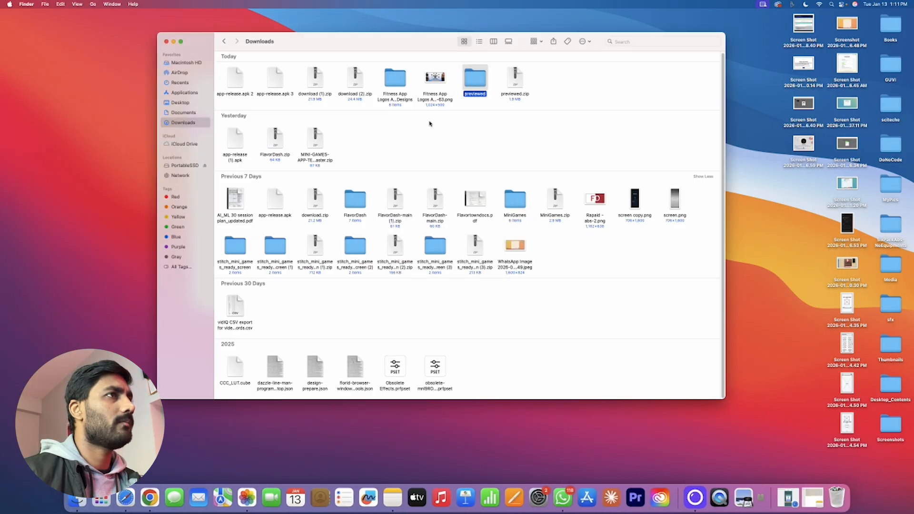
{"action": "double_click", "coordinate": [467, 84]}
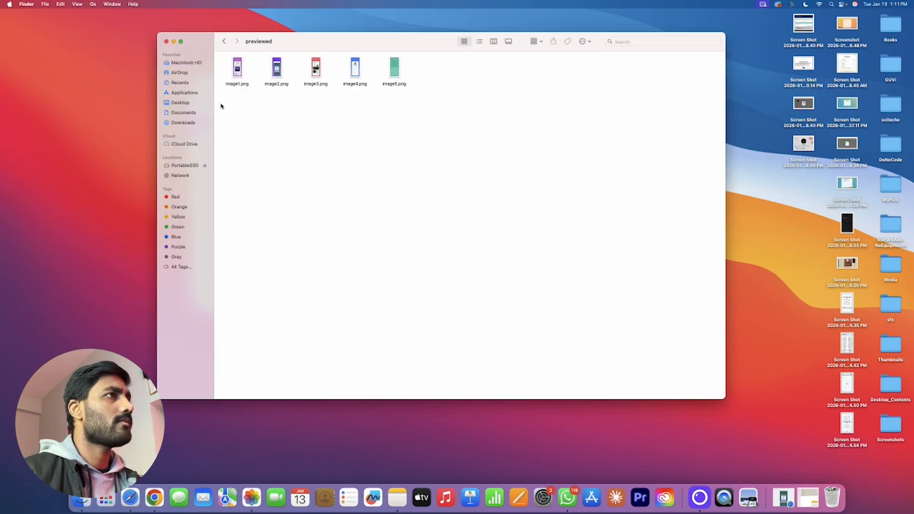
{"action": "left_click", "coordinate": [399, 64]}
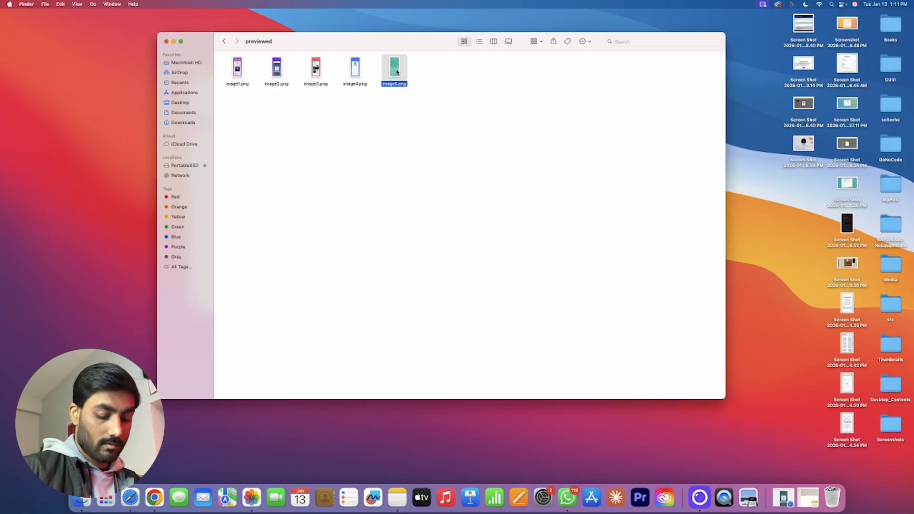
{"action": "key", "text": "super+BackSpace"}
{"action": "left_click", "coordinate": [154, 497]}
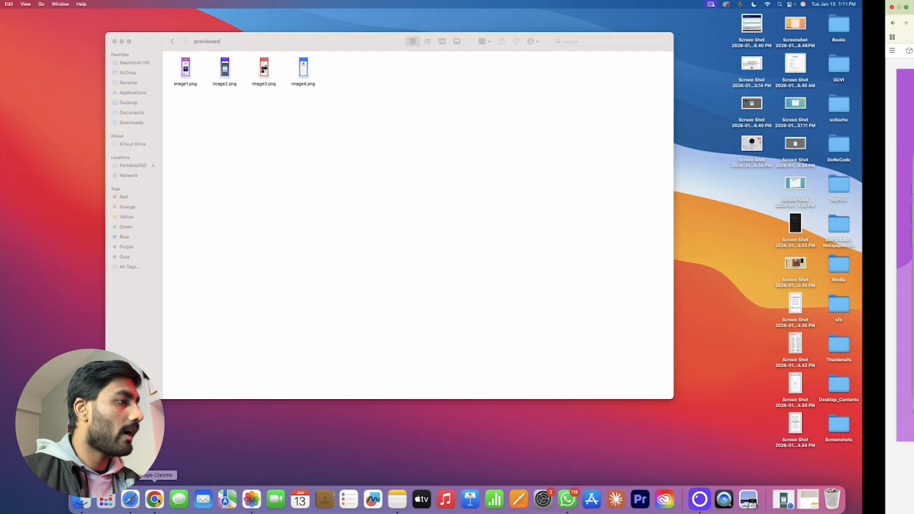
Add image1, image3, image4 and image2 from the asset library as the 7-inch tablet screenshots
{"action": "left_click", "coordinate": [505, 7]}
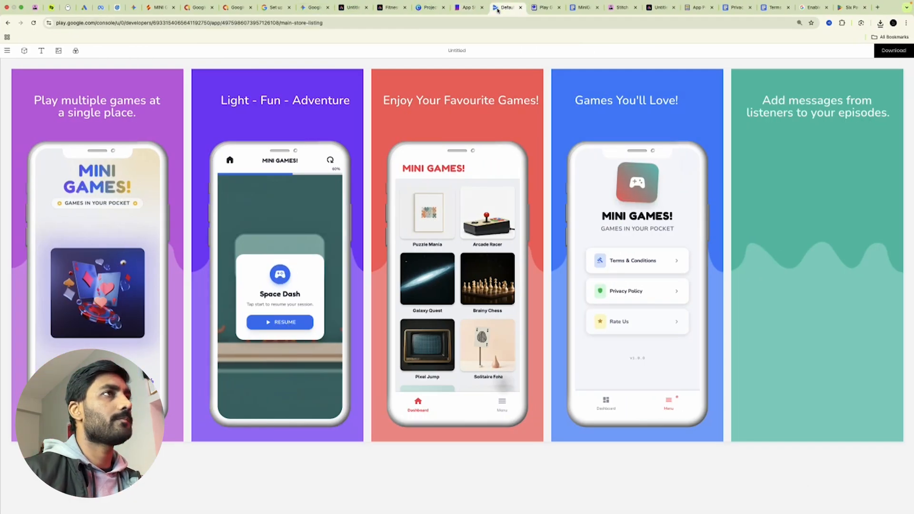
{"action": "left_click", "coordinate": [431, 295]}
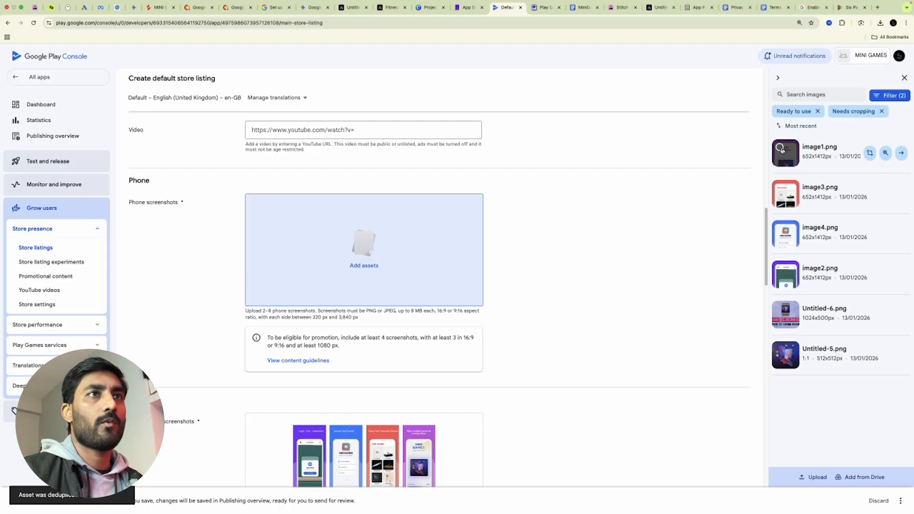
{"action": "left_click", "coordinate": [779, 148]}
{"action": "left_click", "coordinate": [780, 188]}
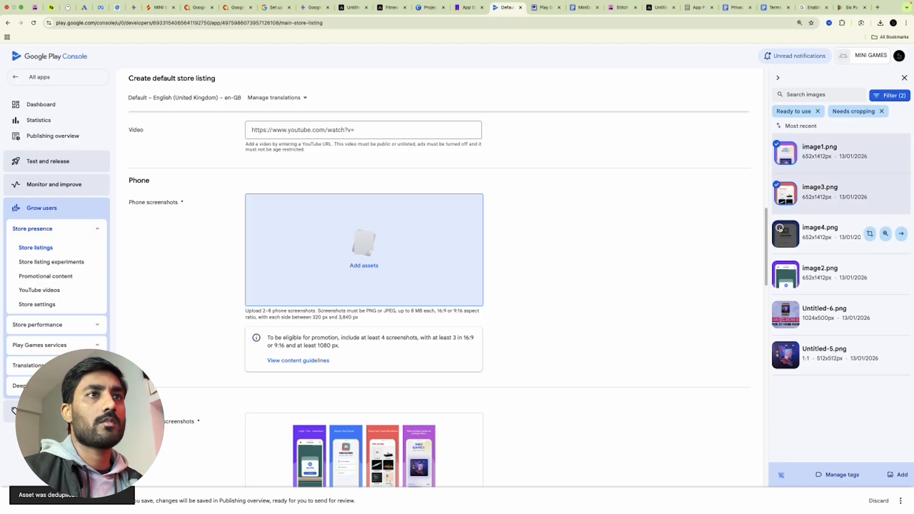
{"action": "left_click", "coordinate": [780, 229]}
{"action": "left_click", "coordinate": [779, 276]}
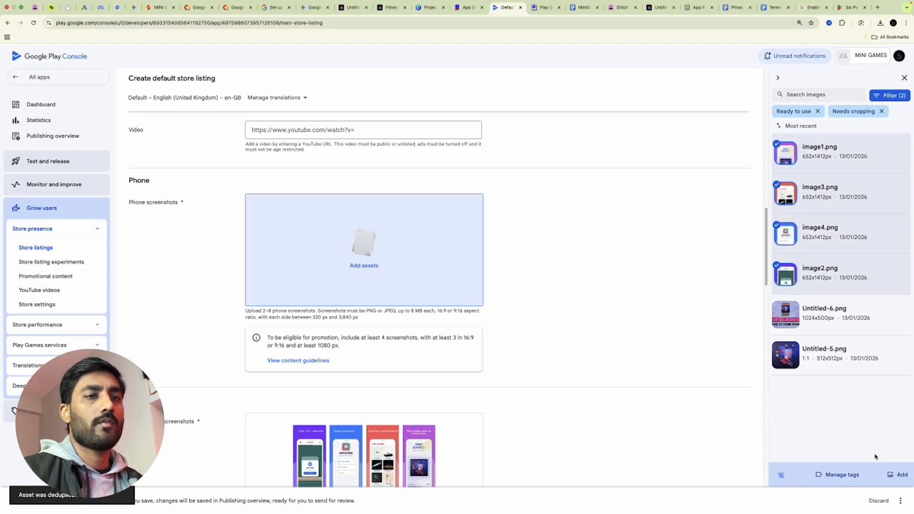
{"action": "left_click", "coordinate": [896, 475]}
Reorder the screenshots with purple image1 first and the red one second, then scroll to the 10-inch slot
{"action": "scroll", "coordinate": [619, 291], "scroll_direction": "down", "scroll_amount": 3}
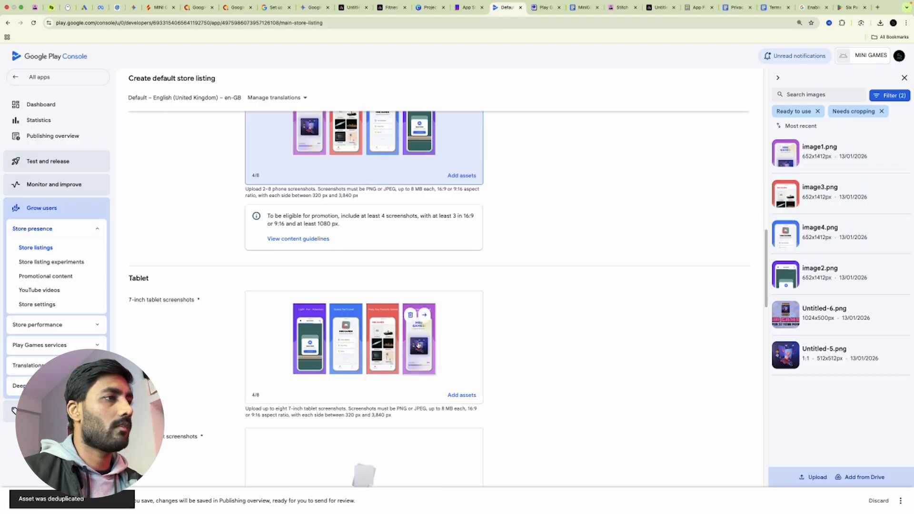
{"action": "left_click_drag", "start_coordinate": [432, 346], "coordinate": [310, 347]}
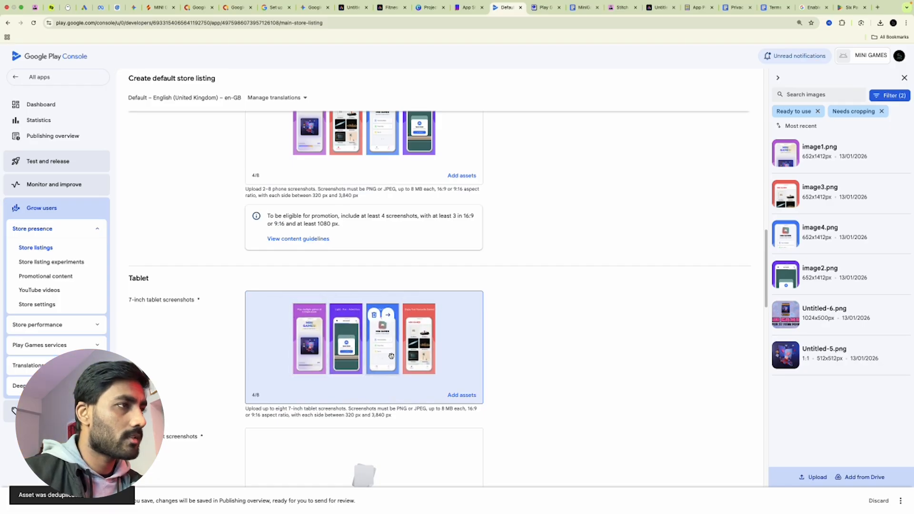
{"action": "left_click_drag", "start_coordinate": [426, 353], "coordinate": [333, 347]}
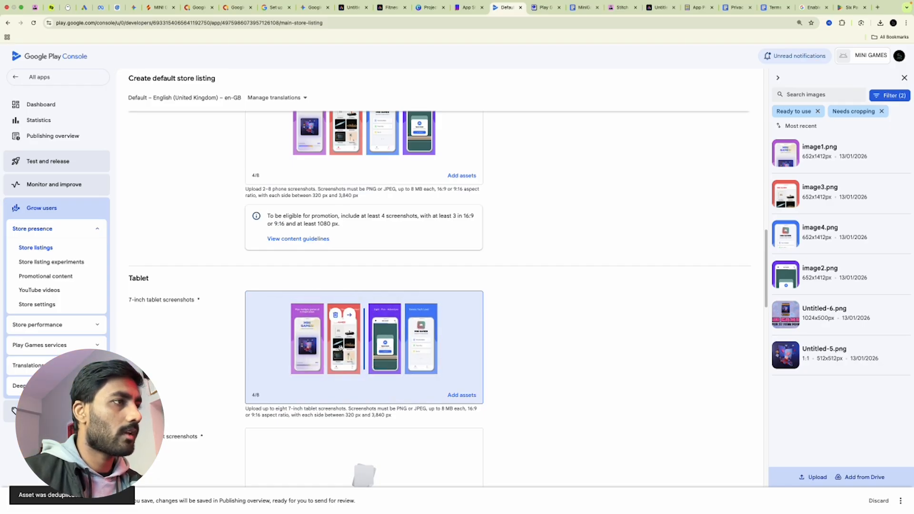
{"action": "scroll", "coordinate": [411, 202], "scroll_direction": "up", "scroll_amount": 2}
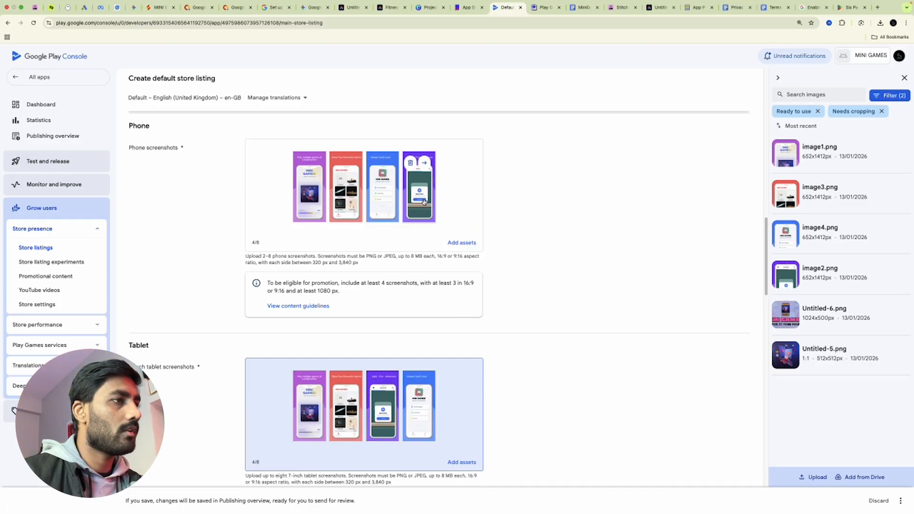
{"action": "scroll", "coordinate": [549, 320], "scroll_direction": "down", "scroll_amount": 7}
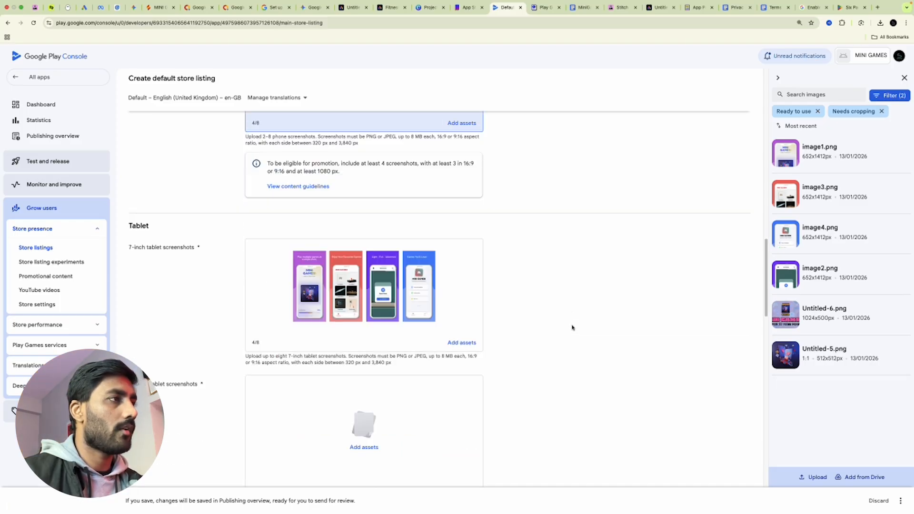
{"action": "scroll", "coordinate": [491, 321], "scroll_direction": "down", "scroll_amount": 13}
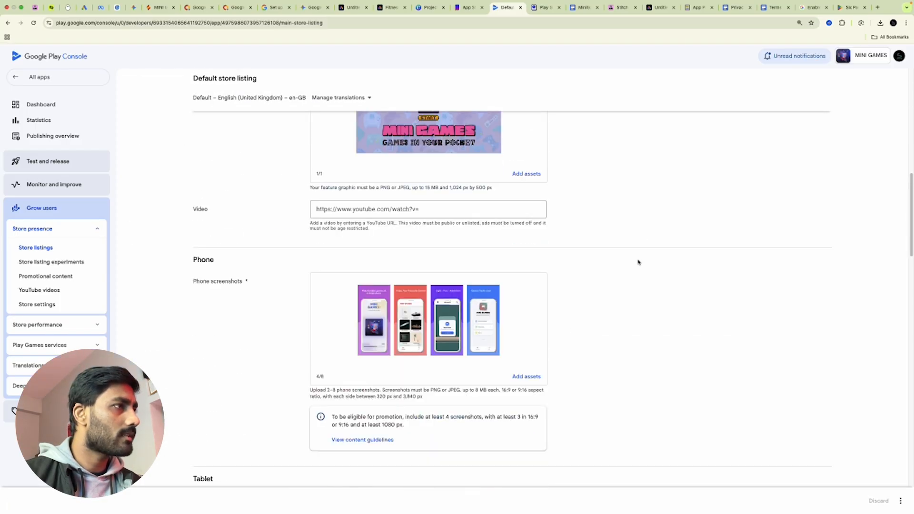
{"action": "scroll", "coordinate": [638, 262], "scroll_direction": "down", "scroll_amount": 5}
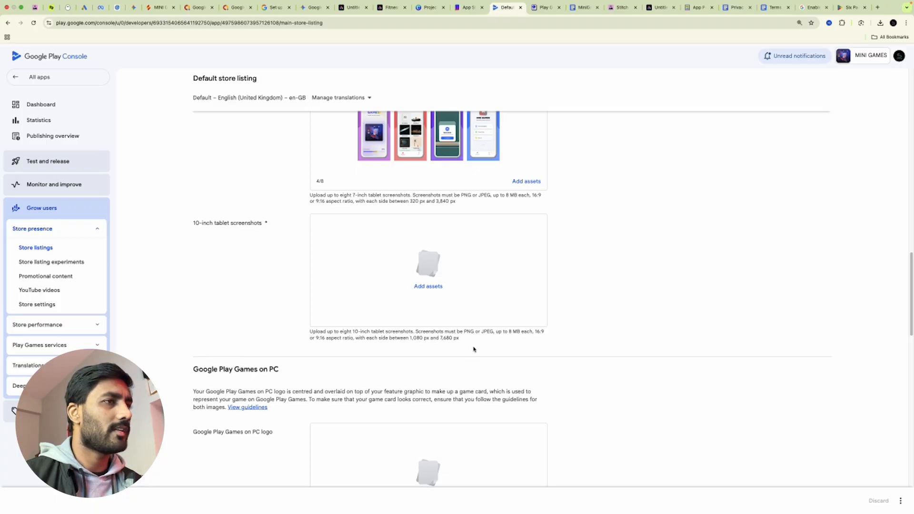
Add a blank 1920x1080 landscape page in Adobe Express and upload the four screenshot images
{"action": "left_click", "coordinate": [352, 7]}
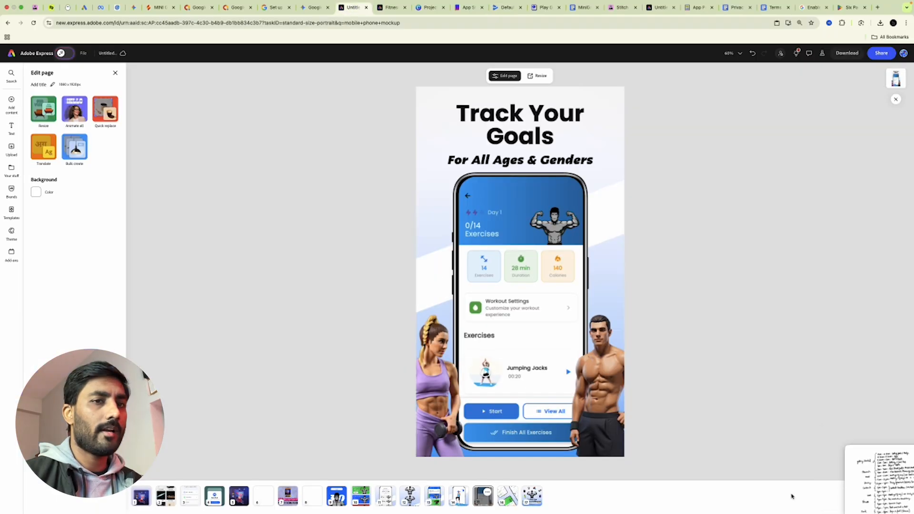
{"action": "mouse_move", "coordinate": [909, 500]}
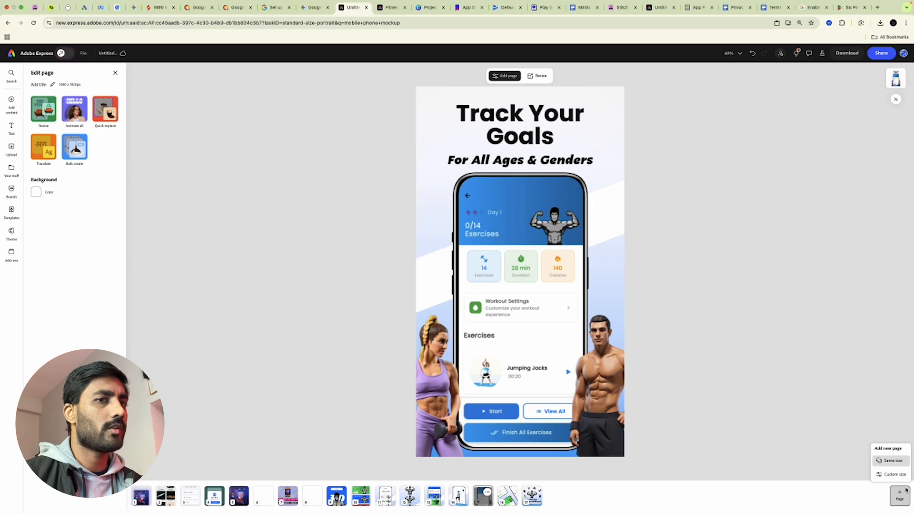
{"action": "left_click", "coordinate": [896, 474]}
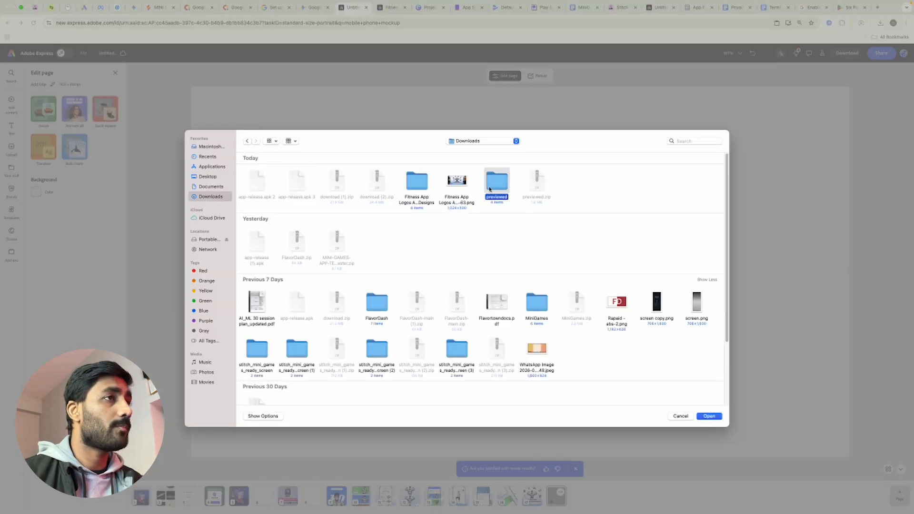
{"action": "double_click", "coordinate": [491, 188]}
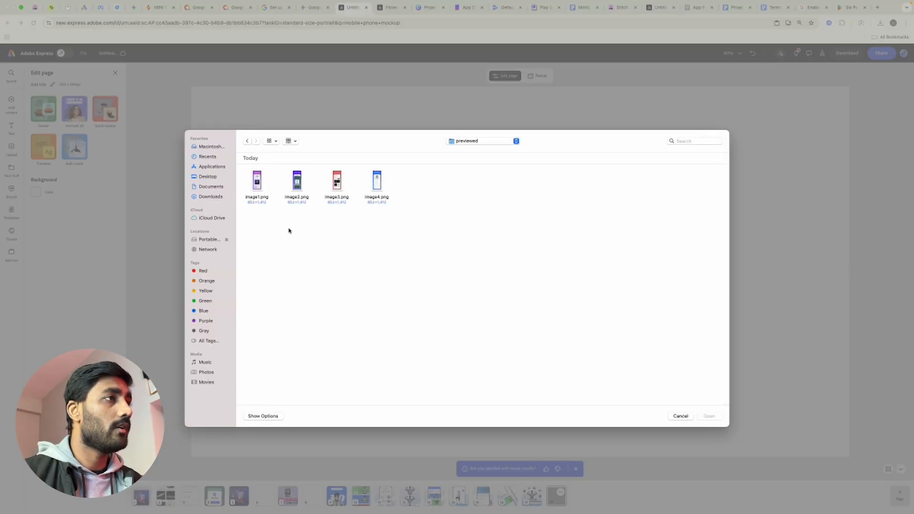
{"action": "left_click_drag", "start_coordinate": [253, 221], "coordinate": [404, 172]}
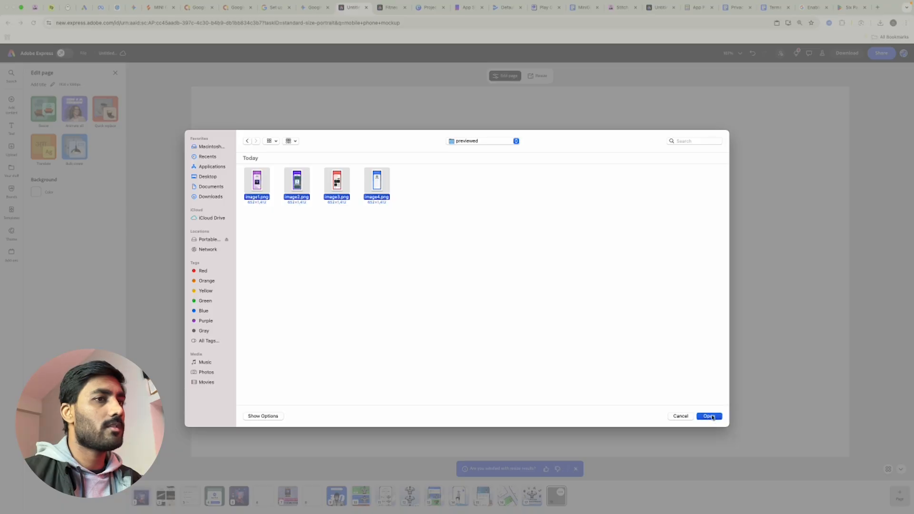
{"action": "left_click", "coordinate": [709, 416]}
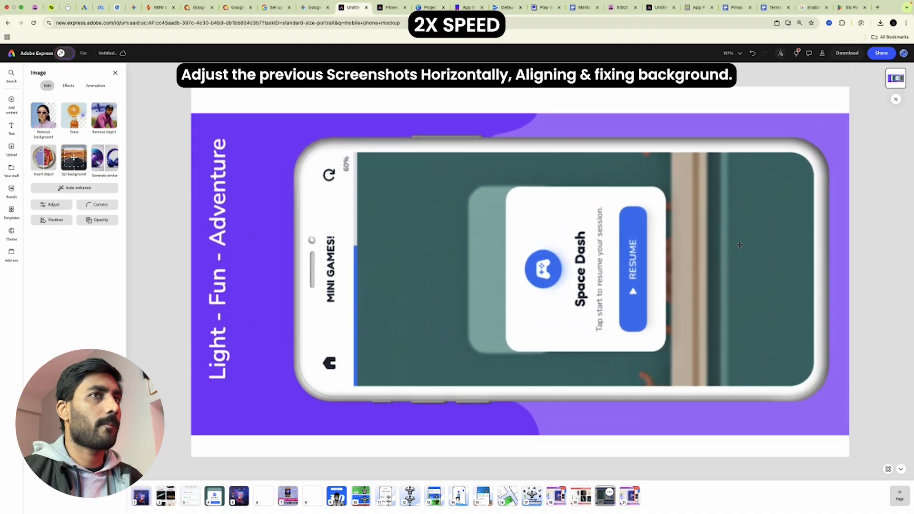
Enlarge and centre the purple screenshot, and give its page a matching purple background
{"action": "left_click_drag", "start_coordinate": [729, 241], "coordinate": [745, 241]}
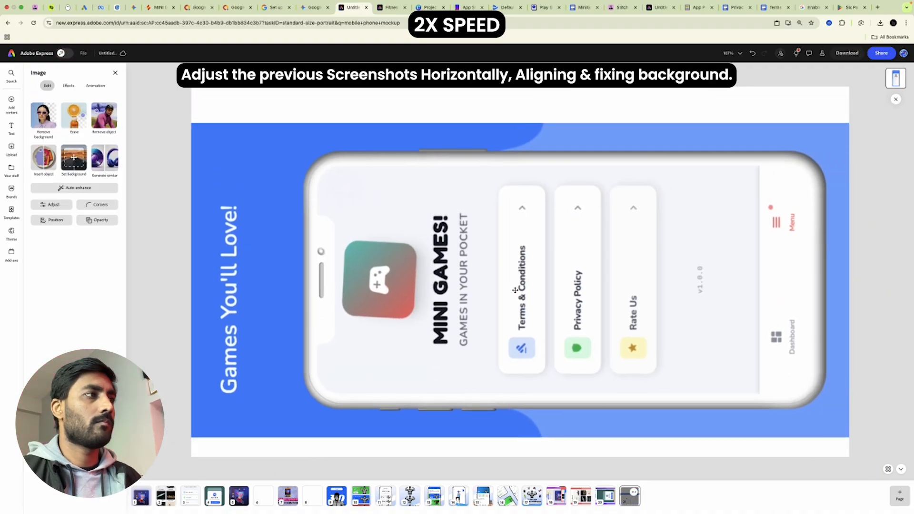
{"action": "left_click", "coordinate": [505, 102]}
{"action": "left_click", "coordinate": [36, 193]}
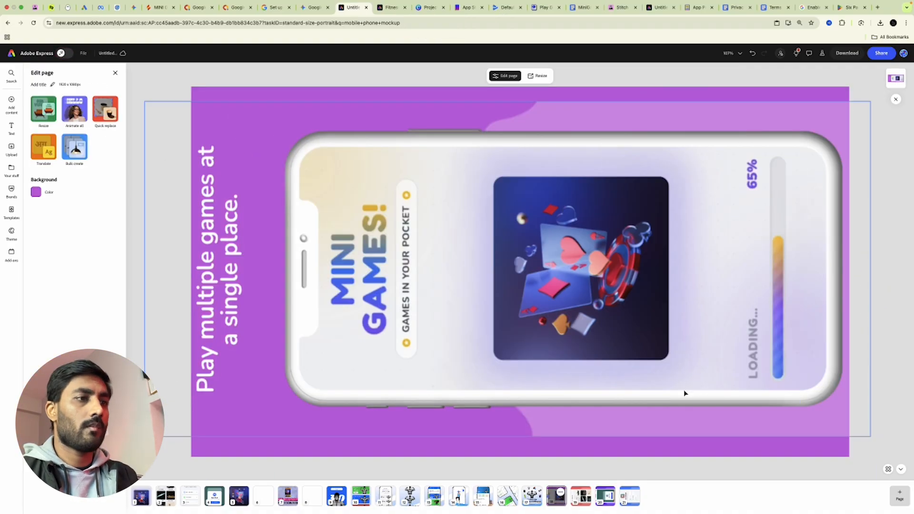
Check the red, blue and purple pages, then go back to the Play Console store listing
{"action": "left_click", "coordinate": [582, 498]}
{"action": "left_click", "coordinate": [628, 501]}
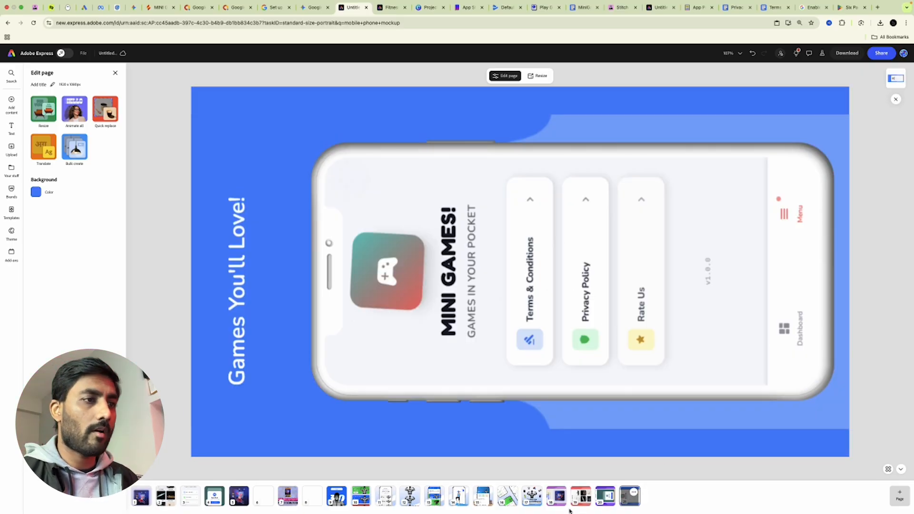
{"action": "left_click", "coordinate": [557, 497]}
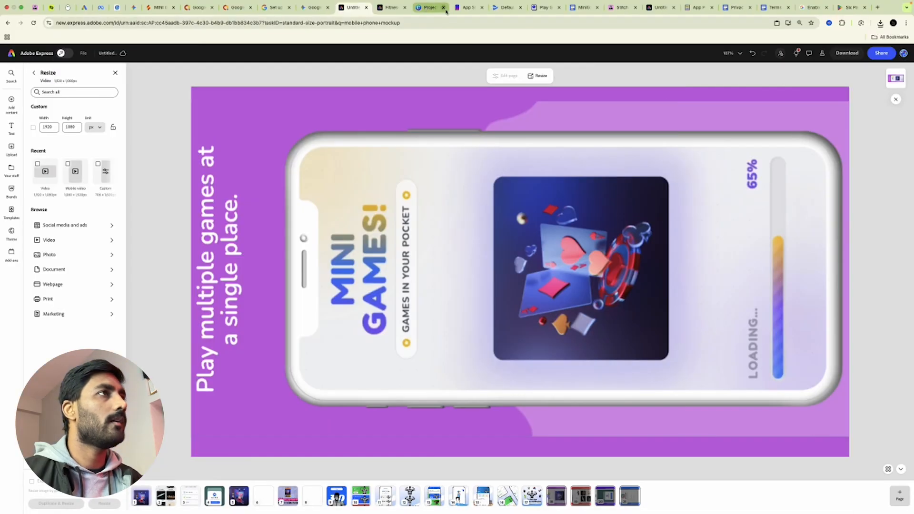
{"action": "left_click", "coordinate": [506, 8]}
{"action": "scroll", "coordinate": [447, 285], "scroll_direction": "down", "scroll_amount": 3}
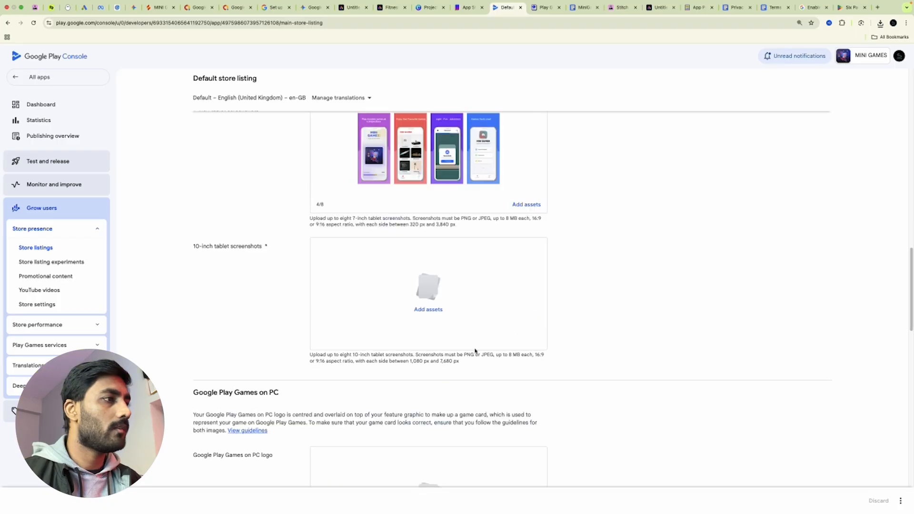
Upload Untitled-18 to Untitled-21.png from Downloads/Untitled into the 10-inch tablet screenshots
{"action": "left_click", "coordinate": [433, 314]}
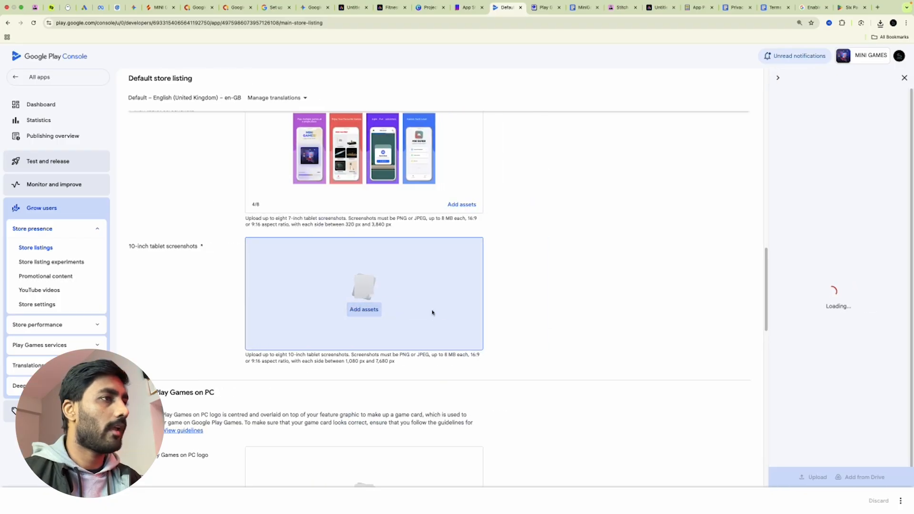
{"action": "left_click", "coordinate": [814, 477]}
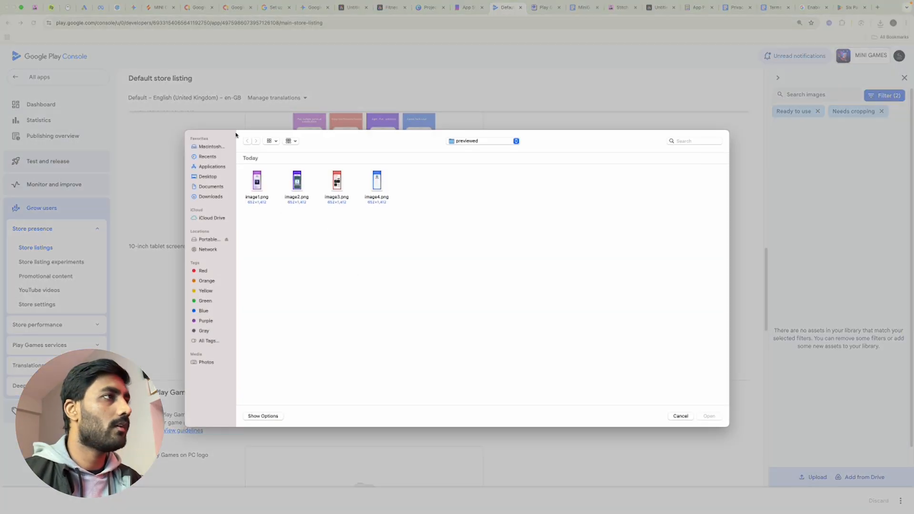
{"action": "left_click", "coordinate": [211, 196]}
{"action": "double_click", "coordinate": [577, 183]}
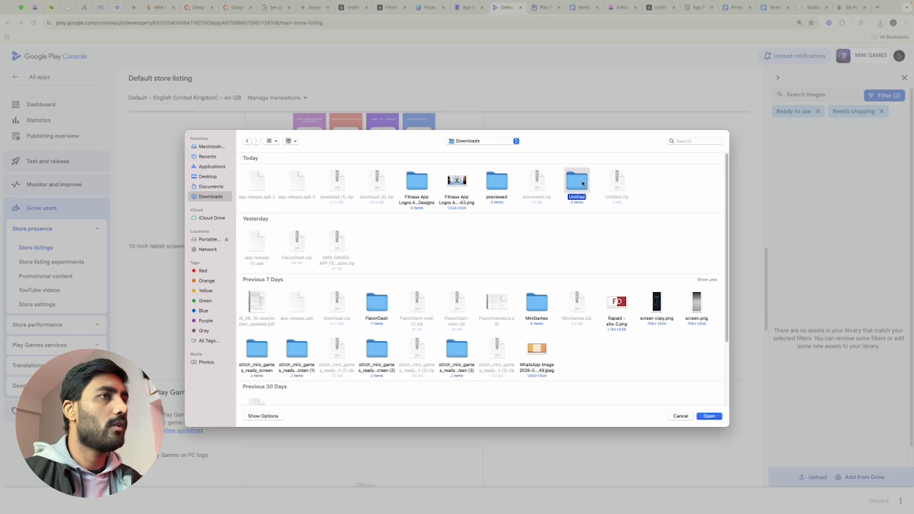
{"action": "left_click_drag", "start_coordinate": [472, 190], "coordinate": [243, 188]}
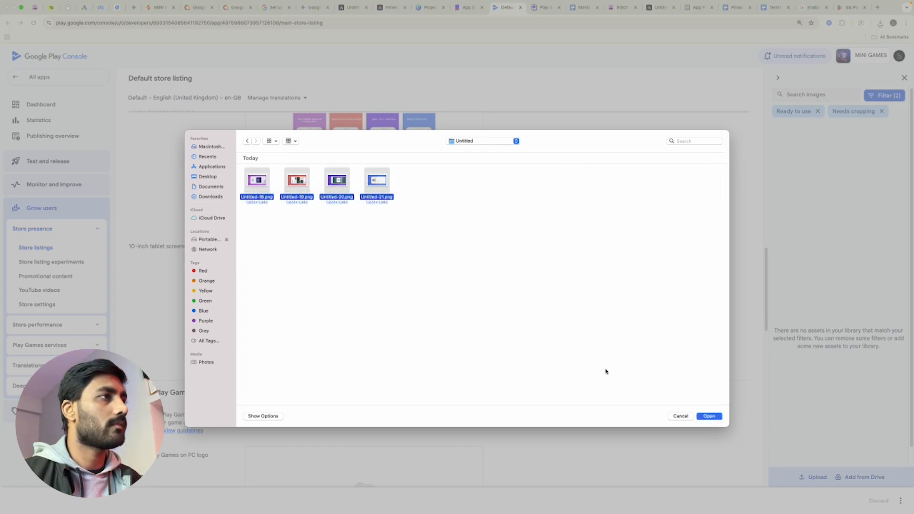
{"action": "left_click", "coordinate": [708, 417]}
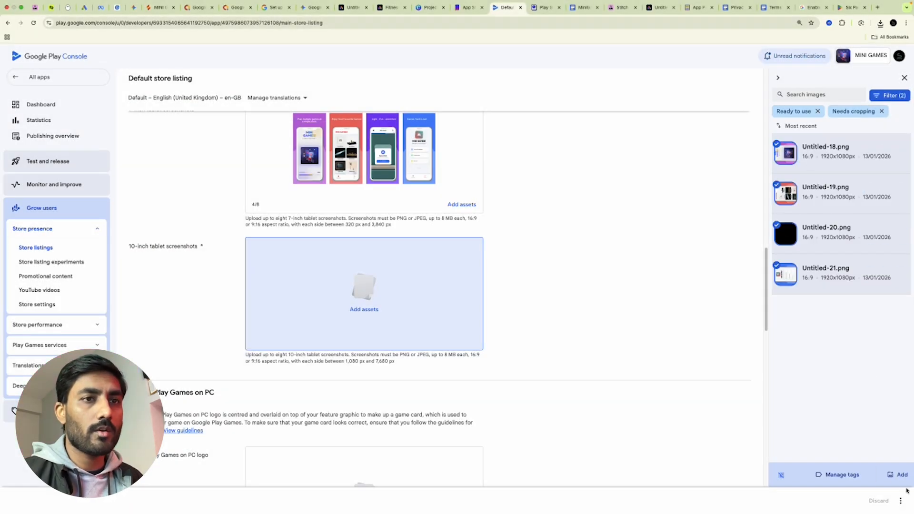
{"action": "left_click", "coordinate": [901, 475]}
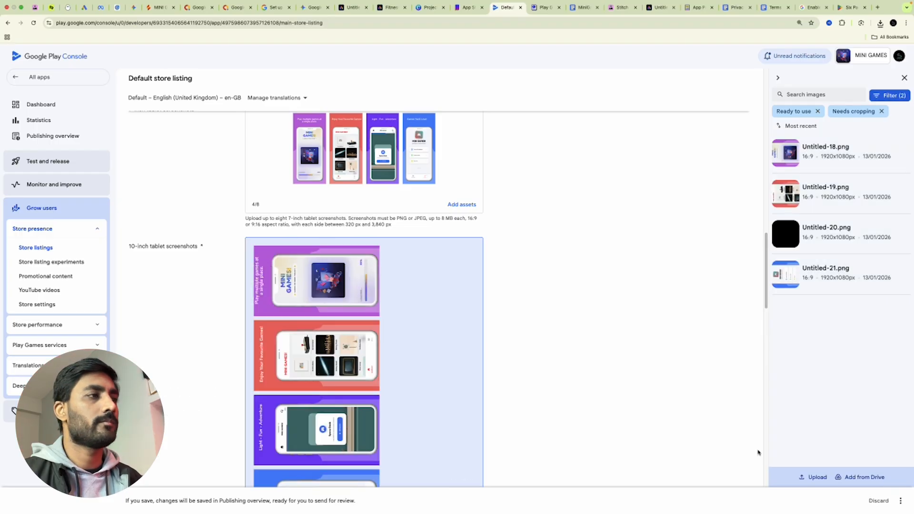
Save the store listing changes
{"action": "scroll", "coordinate": [575, 410], "scroll_direction": "down", "scroll_amount": 15}
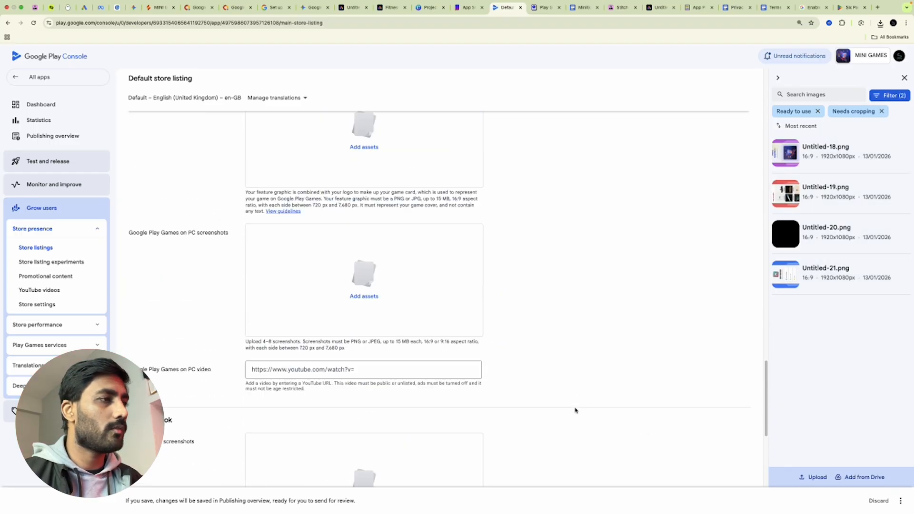
{"action": "scroll", "coordinate": [575, 410], "scroll_direction": "down", "scroll_amount": 10}
{"action": "left_click", "coordinate": [900, 501]}
{"action": "left_click", "coordinate": [889, 483]}
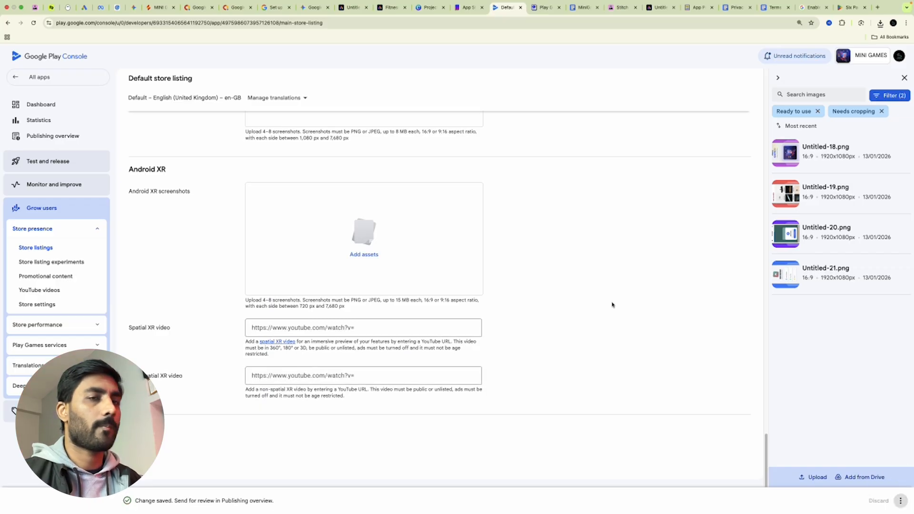
{"action": "scroll", "coordinate": [608, 316], "scroll_direction": "up", "scroll_amount": 15}
{"action": "scroll", "coordinate": [608, 338], "scroll_direction": "up", "scroll_amount": 10}
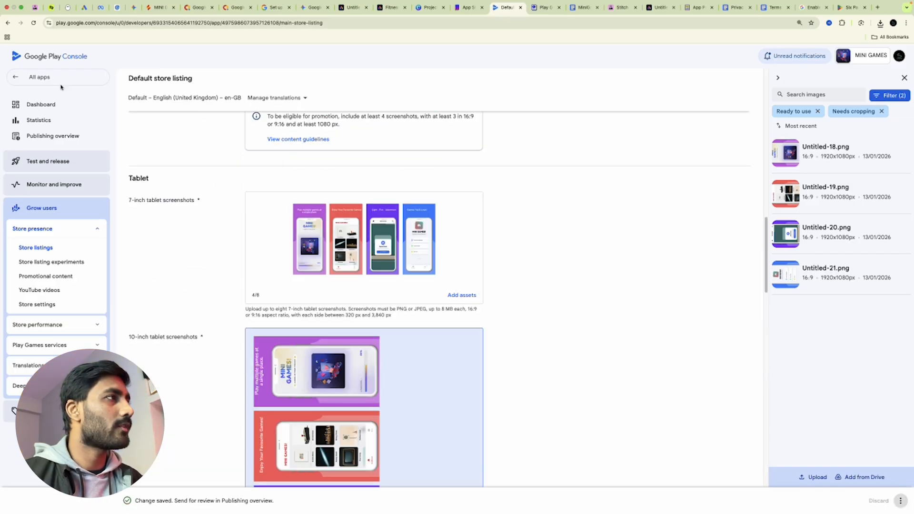
Add all countries and regions to the closed testing track and save the selection
{"action": "left_click", "coordinate": [67, 105]}
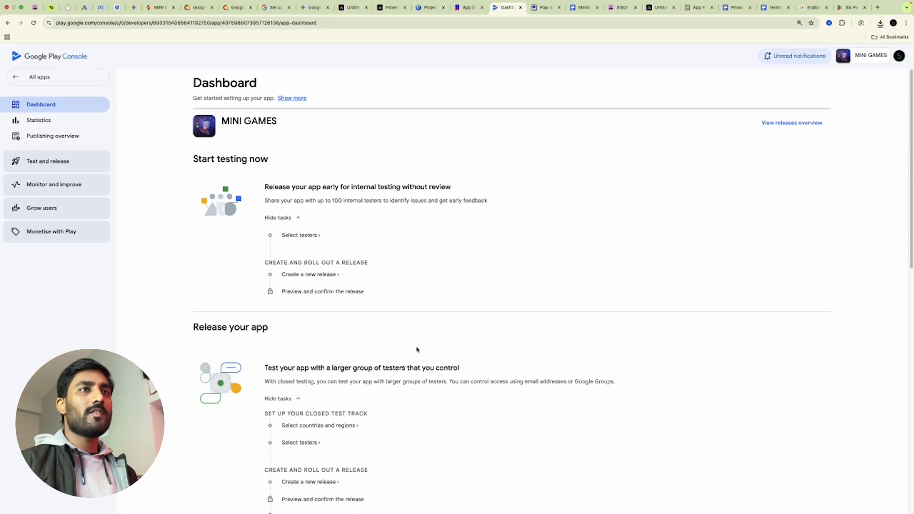
{"action": "scroll", "coordinate": [372, 339], "scroll_direction": "down", "scroll_amount": 3}
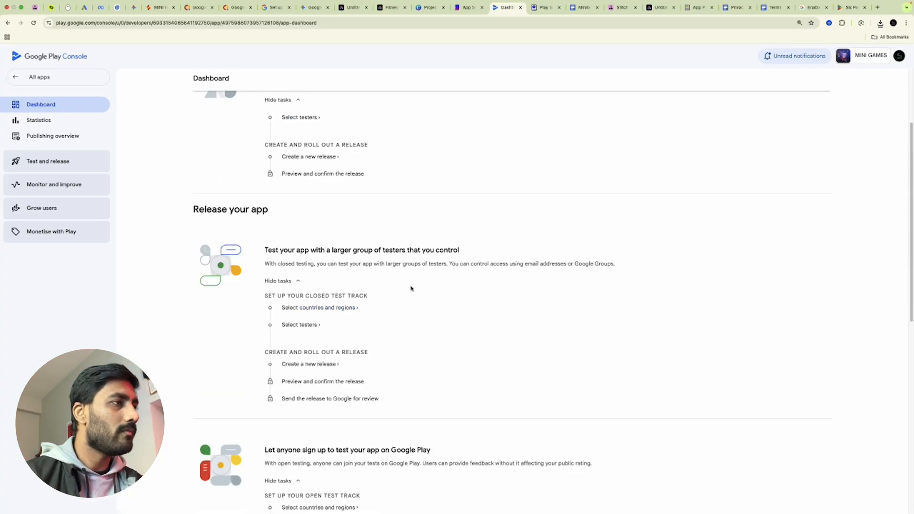
{"action": "left_click", "coordinate": [343, 308]}
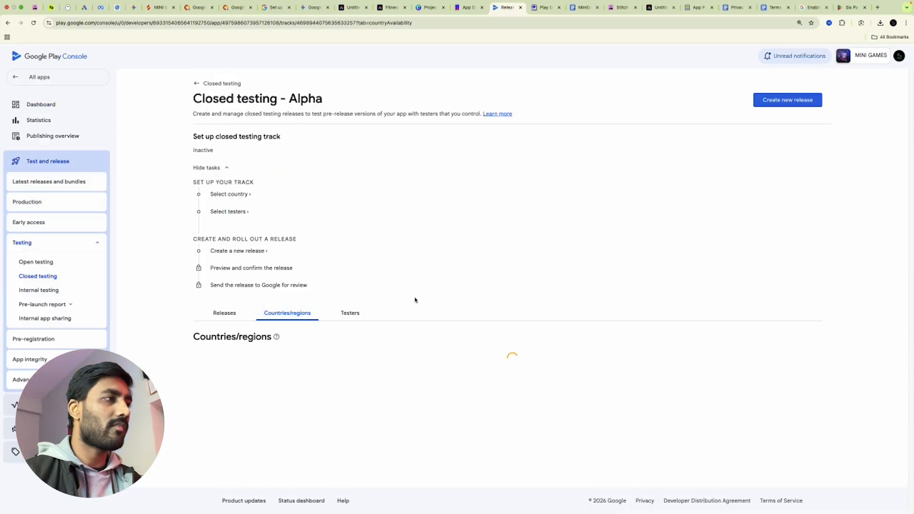
{"action": "scroll", "coordinate": [490, 429], "scroll_direction": "down", "scroll_amount": 1}
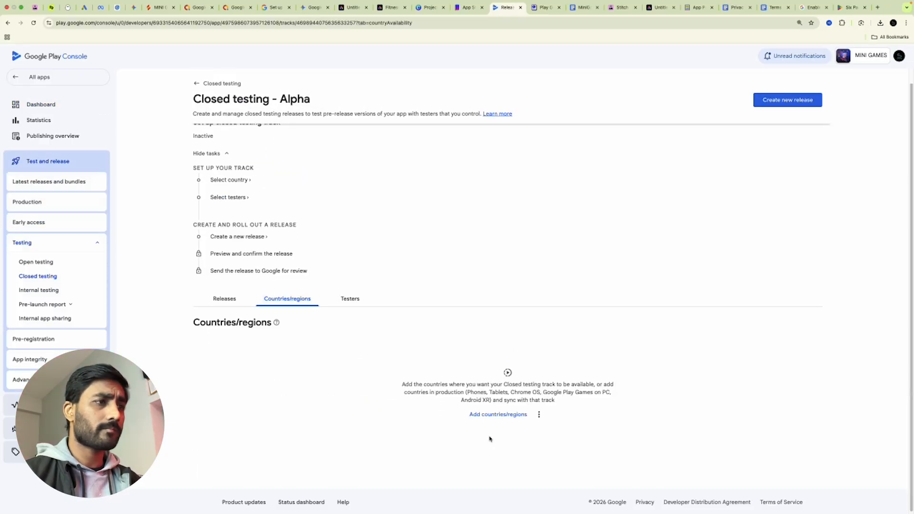
{"action": "left_click", "coordinate": [496, 413]}
{"action": "left_click", "coordinate": [530, 300]}
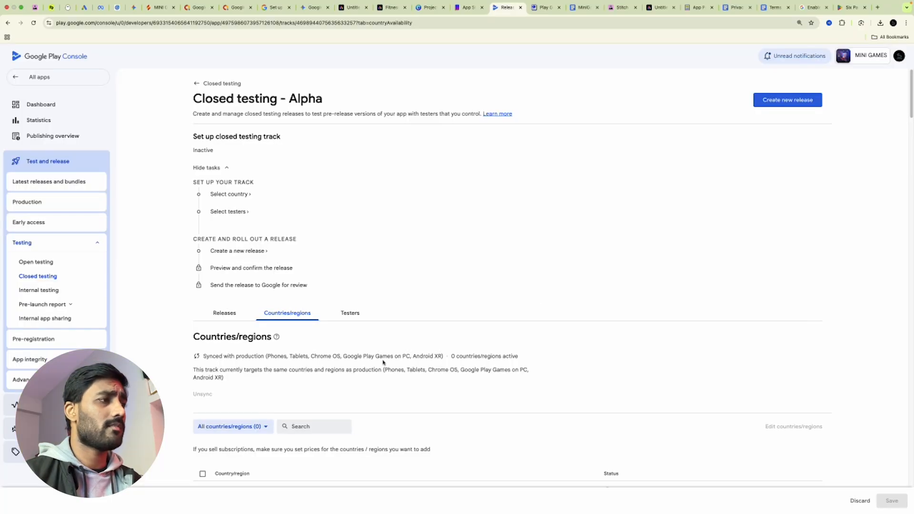
{"action": "scroll", "coordinate": [384, 362], "scroll_direction": "down", "scroll_amount": 4}
{"action": "left_click", "coordinate": [203, 266]}
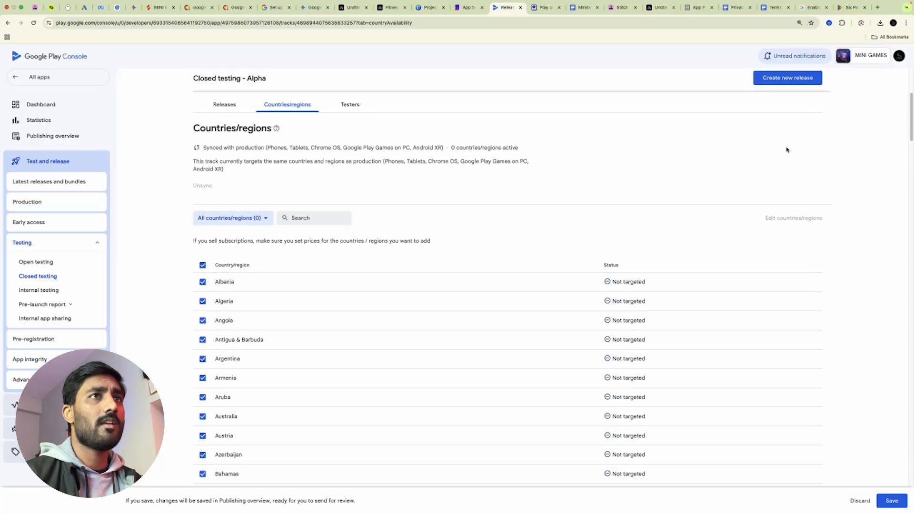
{"action": "left_click", "coordinate": [895, 501]}
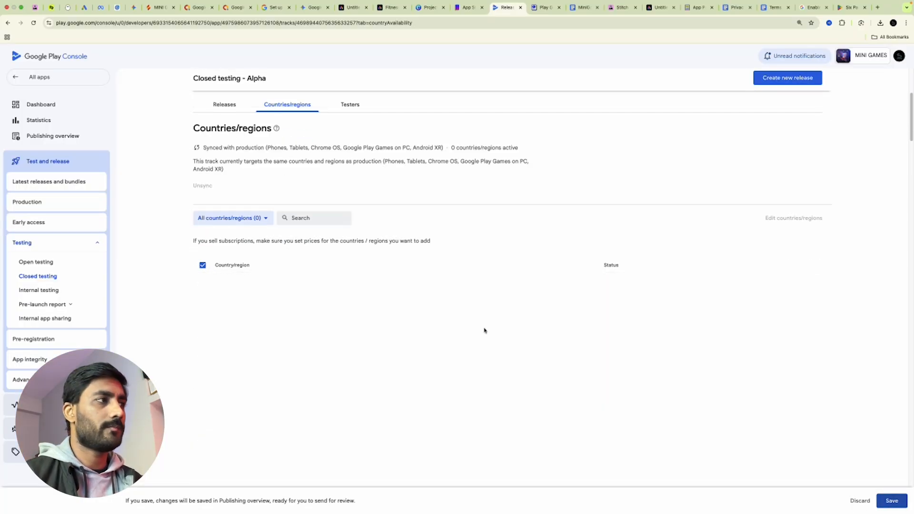
Return to the Closed testing list showing the Alpha track
{"action": "scroll", "coordinate": [655, 363], "scroll_direction": "down", "scroll_amount": 5}
{"action": "scroll", "coordinate": [705, 362], "scroll_direction": "up", "scroll_amount": 6}
{"action": "scroll", "coordinate": [557, 303], "scroll_direction": "up", "scroll_amount": 4}
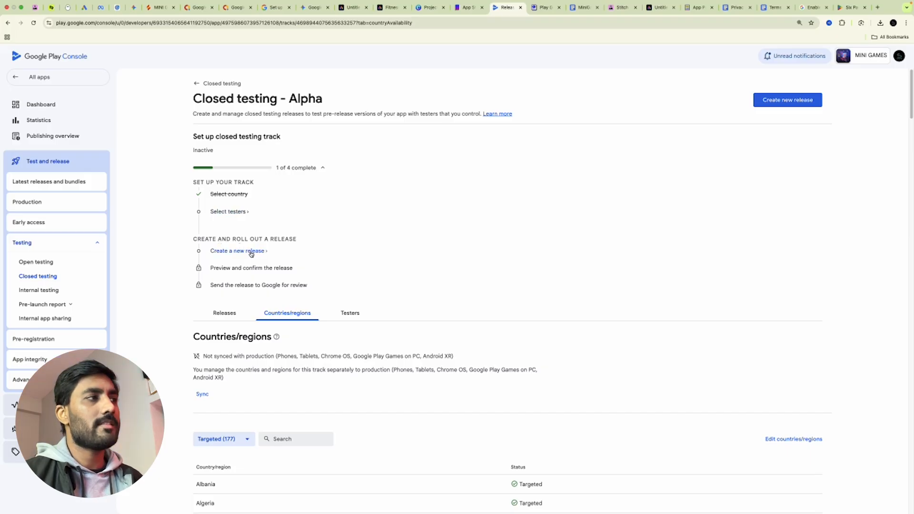
{"action": "left_click", "coordinate": [196, 83]}
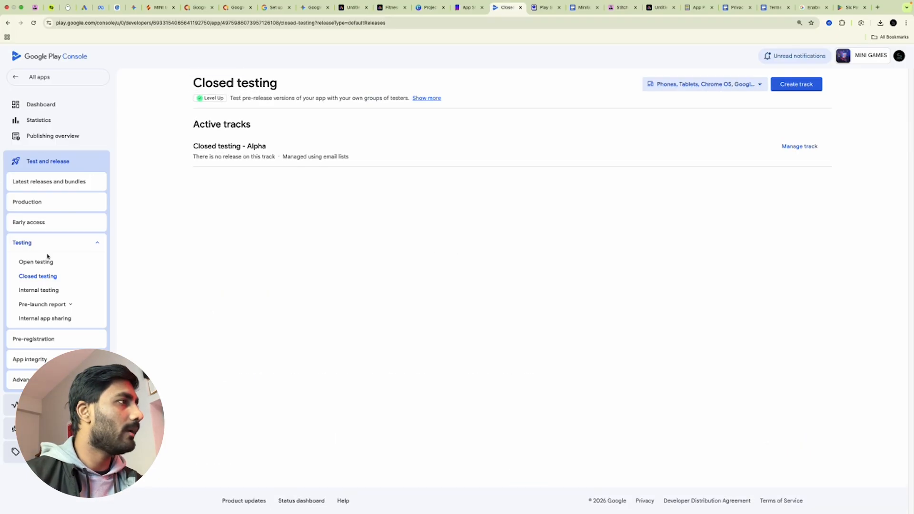
Select all 177 countries and regions for the production track and save
{"action": "left_click", "coordinate": [44, 109]}
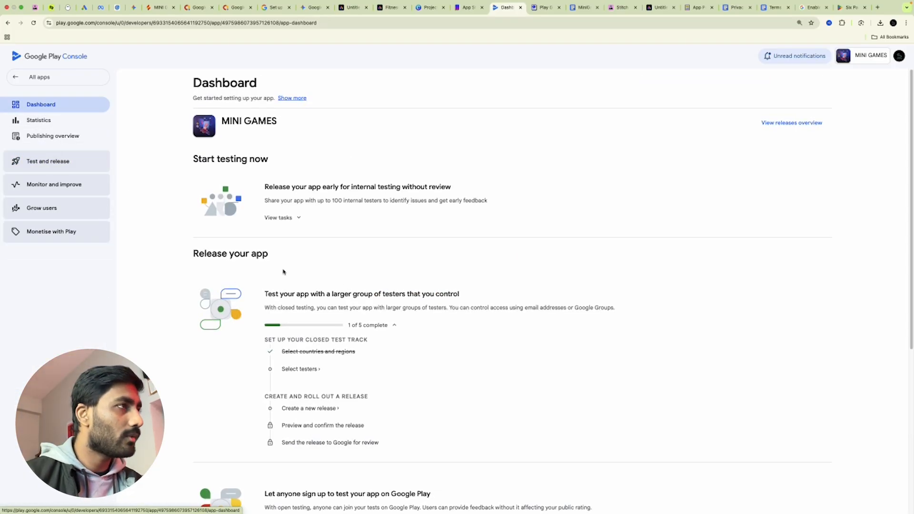
{"action": "scroll", "coordinate": [447, 362], "scroll_direction": "down", "scroll_amount": 5}
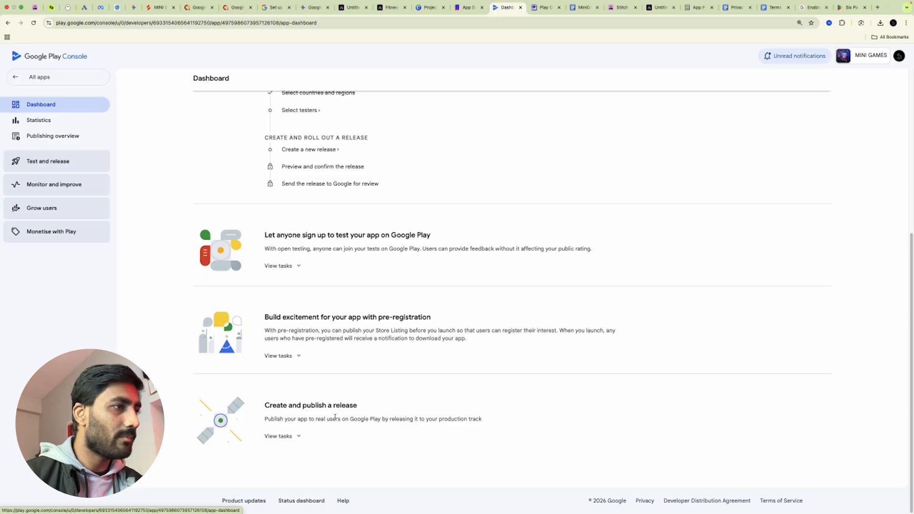
{"action": "left_click", "coordinate": [287, 437]}
{"action": "scroll", "coordinate": [376, 419], "scroll_direction": "down", "scroll_amount": 3}
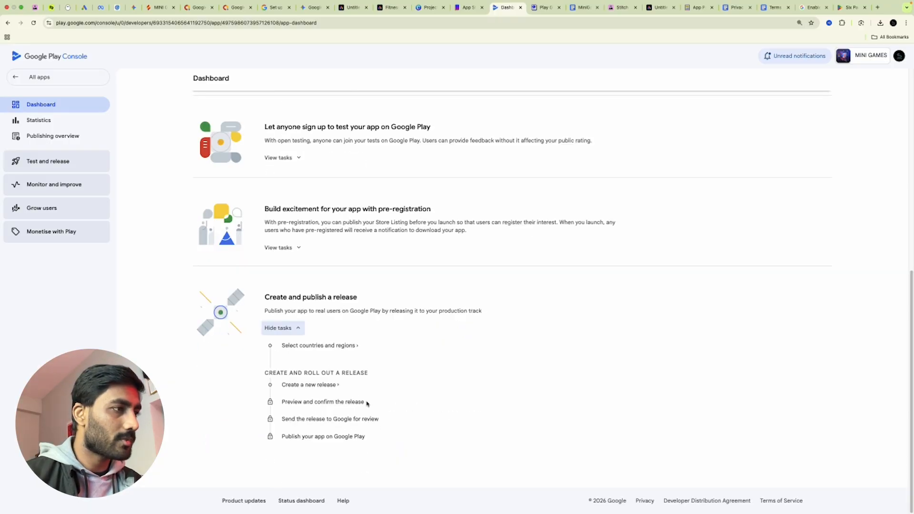
{"action": "left_click", "coordinate": [325, 346]}
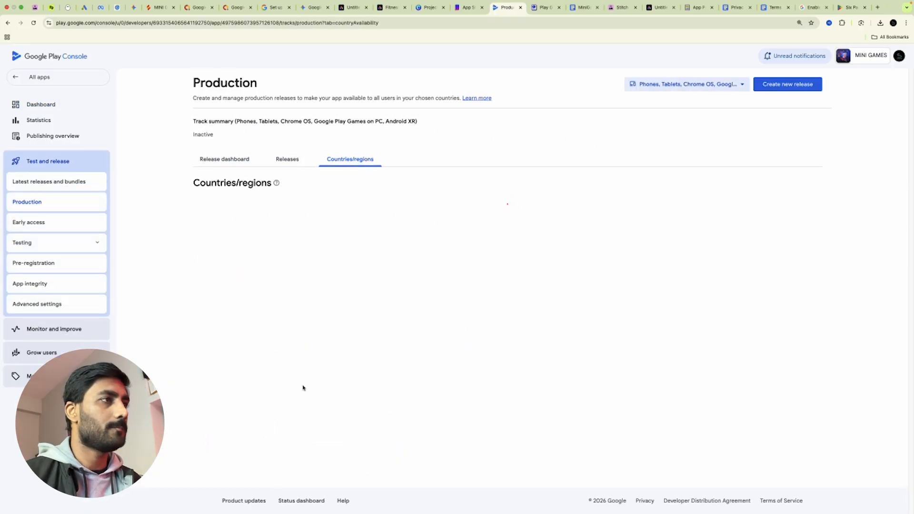
{"action": "left_click", "coordinate": [487, 270]}
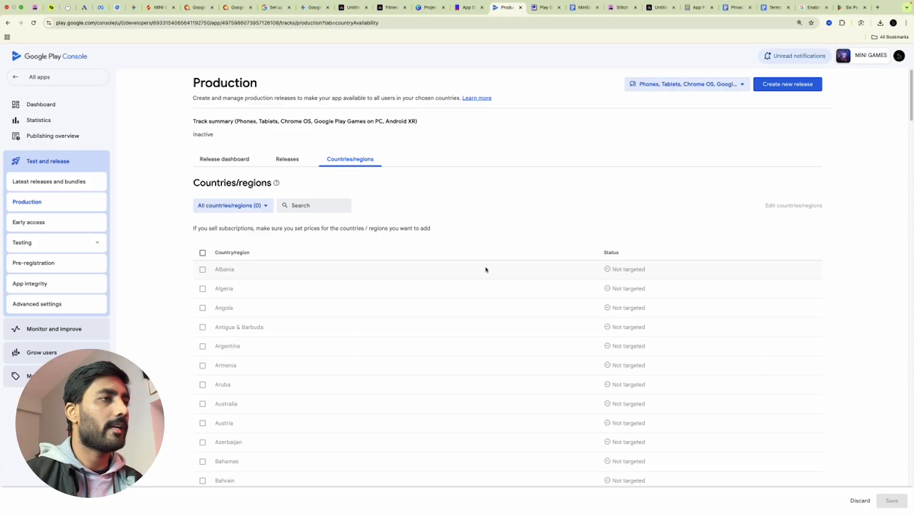
{"action": "left_click", "coordinate": [200, 253]}
{"action": "scroll", "coordinate": [547, 431], "scroll_direction": "down", "scroll_amount": 5}
{"action": "scroll", "coordinate": [548, 431], "scroll_direction": "down", "scroll_amount": 8}
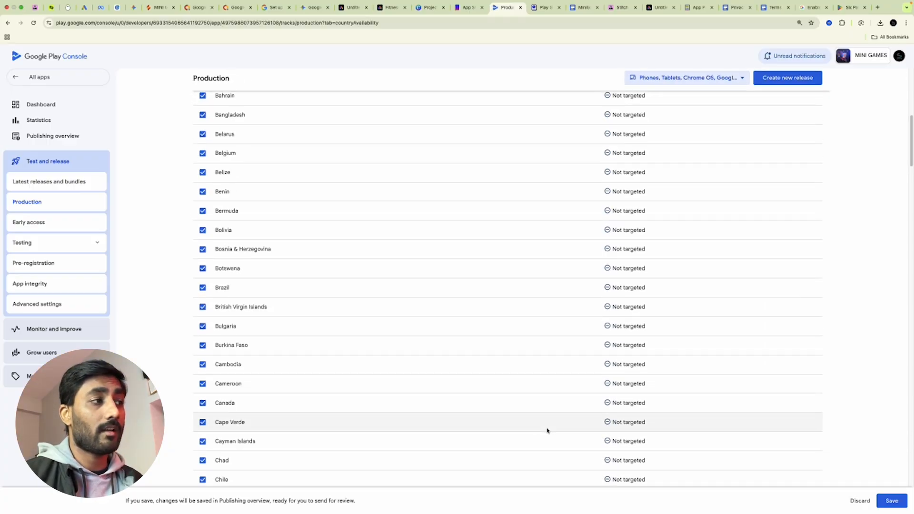
{"action": "left_click", "coordinate": [883, 501]}
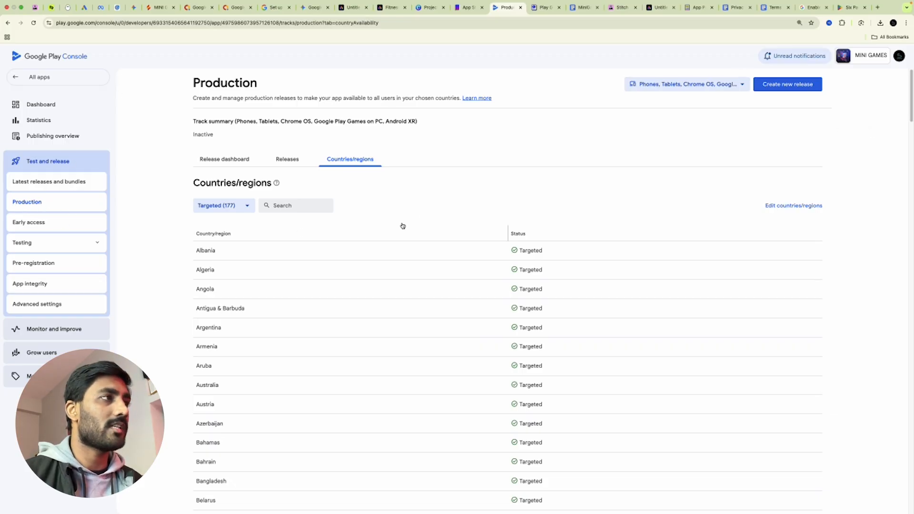
{"action": "left_click", "coordinate": [791, 88]}
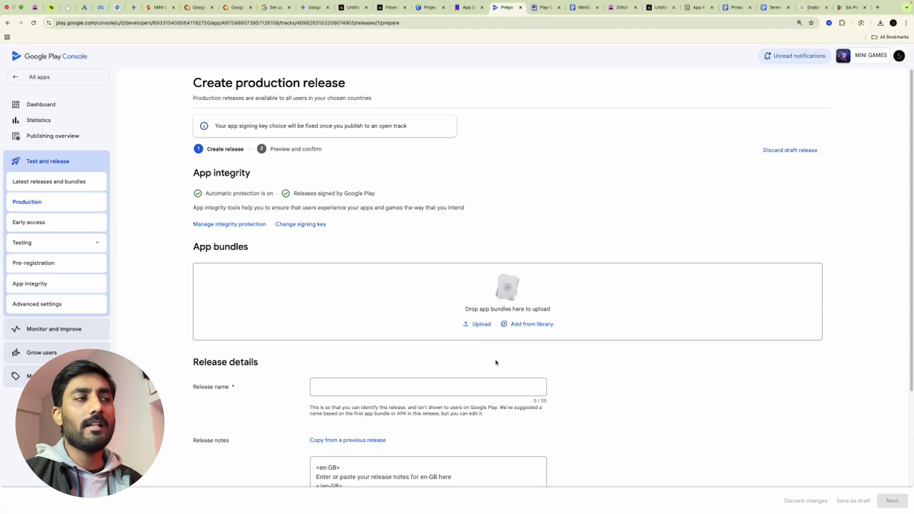
Name the production release 'MINI APPS V1.0.0'
{"action": "scroll", "coordinate": [610, 346], "scroll_direction": "down", "scroll_amount": 3}
{"action": "left_click", "coordinate": [350, 278]}
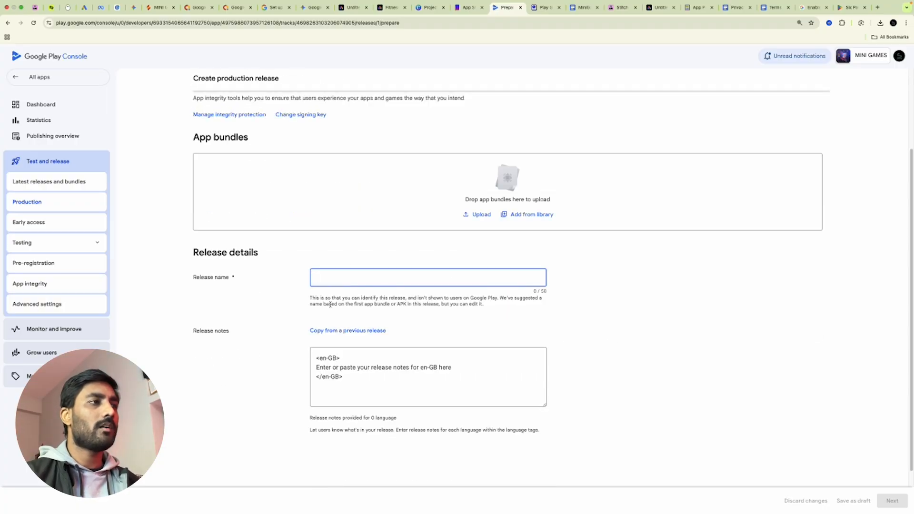
{"action": "left_click_drag", "start_coordinate": [304, 300], "coordinate": [520, 307]}
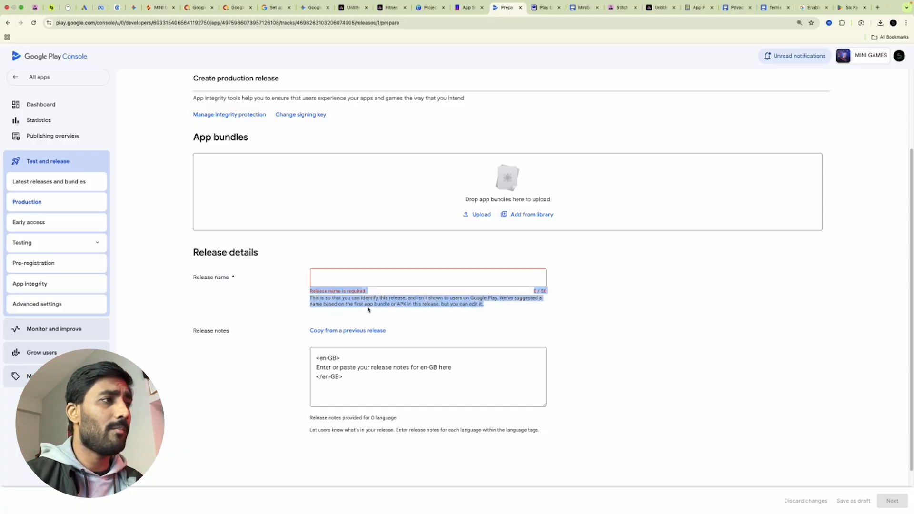
{"action": "left_click", "coordinate": [584, 315]}
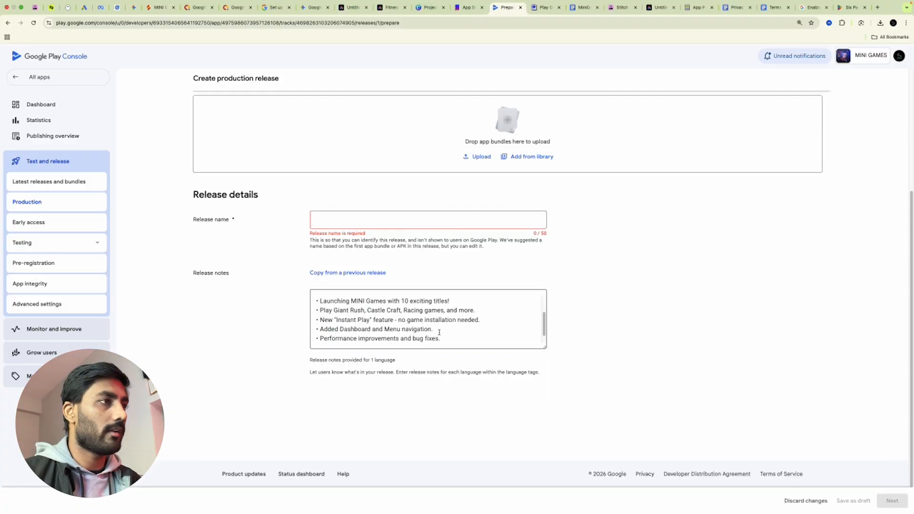
{"action": "scroll", "coordinate": [438, 330], "scroll_direction": "up", "scroll_amount": 4}
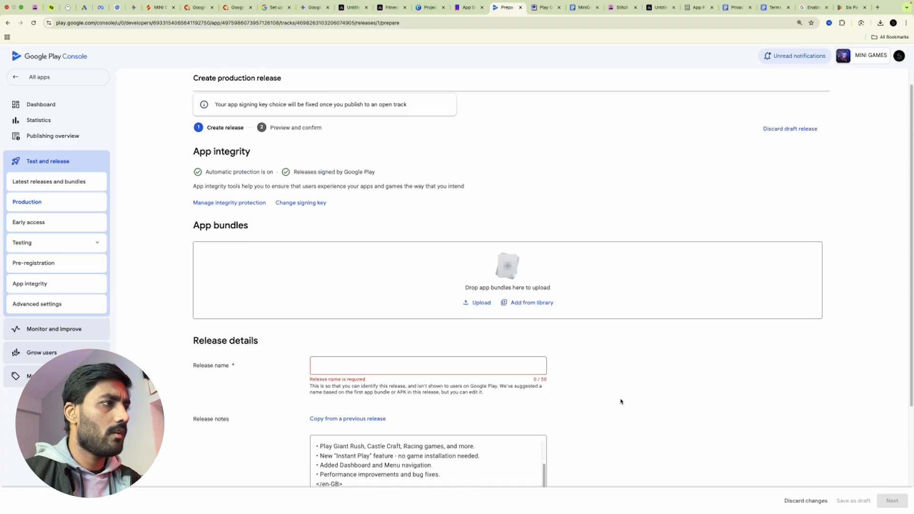
{"action": "scroll", "coordinate": [429, 310], "scroll_direction": "down", "scroll_amount": 3}
{"action": "left_click", "coordinate": [343, 218]}
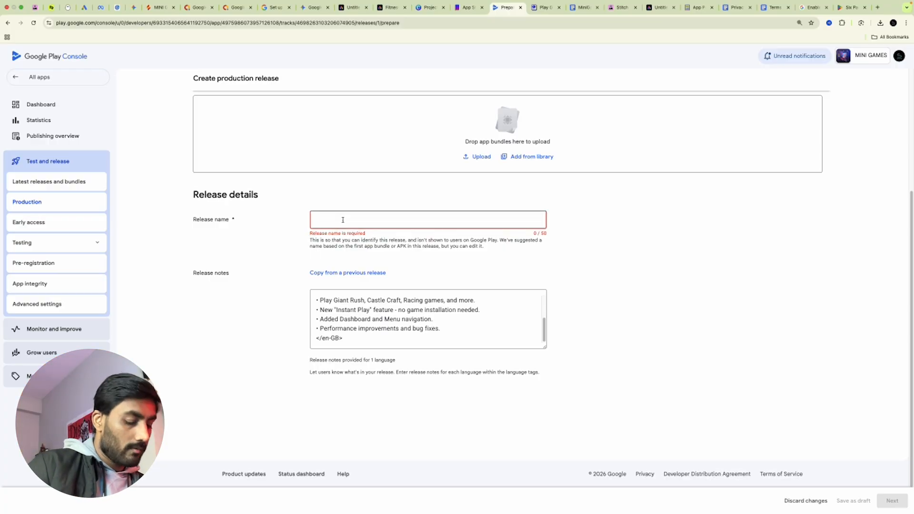
{"action": "key", "text": "Caps_Lock"}
{"action": "type", "text": "MINI APP"}
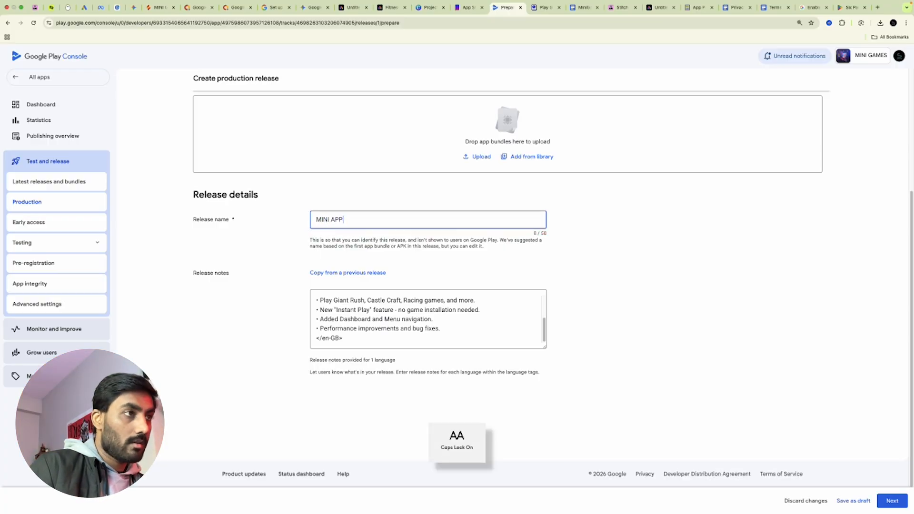
{"action": "type", "text": "S V1."}
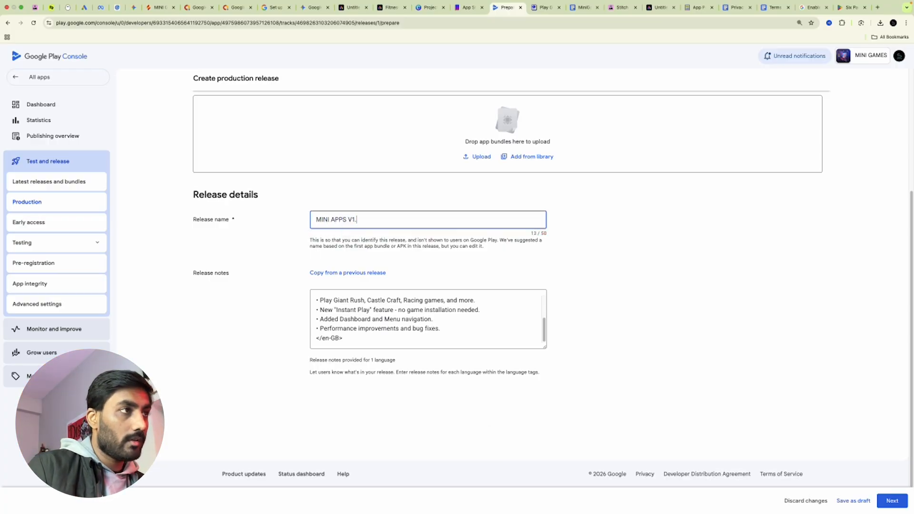
{"action": "type", "text": "0.0"}
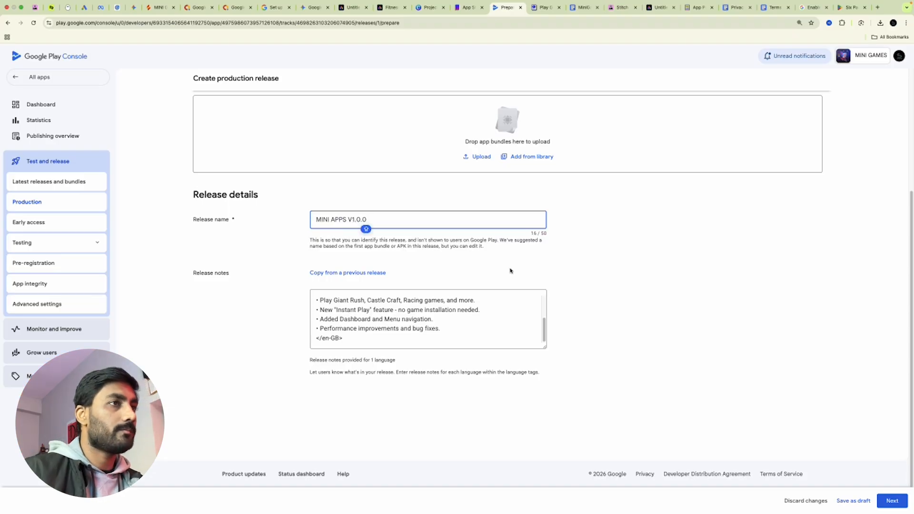
{"action": "scroll", "coordinate": [510, 270], "scroll_direction": "up", "scroll_amount": 4}
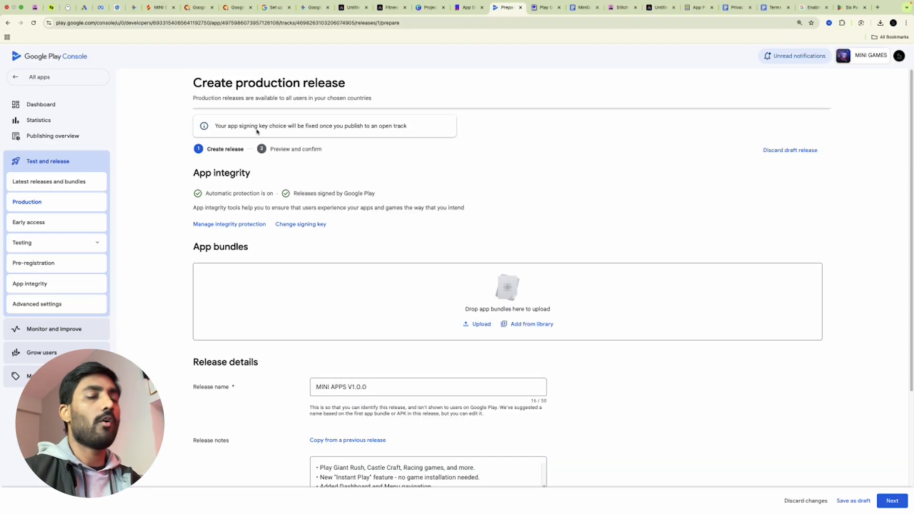
{"action": "left_click", "coordinate": [159, 7]}
Begin typing a Gemini chat request to change the app version to V1.0.0
{"action": "left_click", "coordinate": [835, 479]}
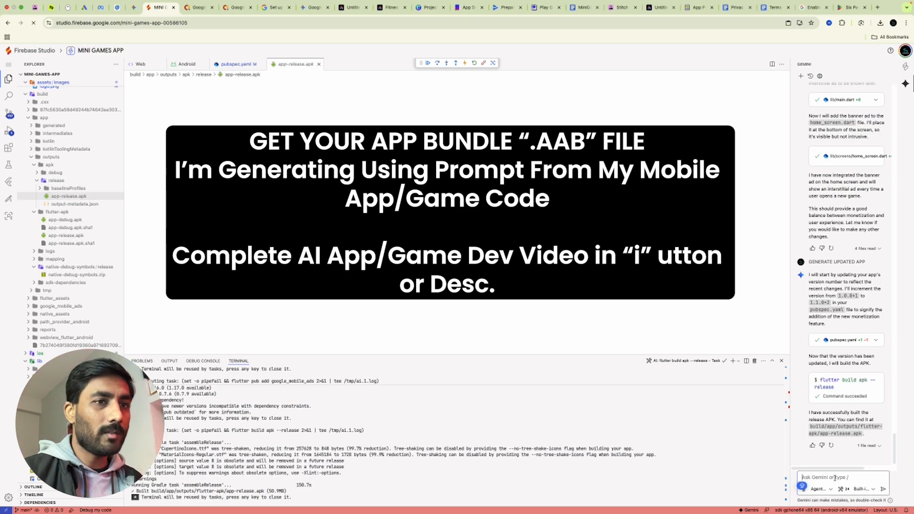
{"action": "type", "text": "C"}
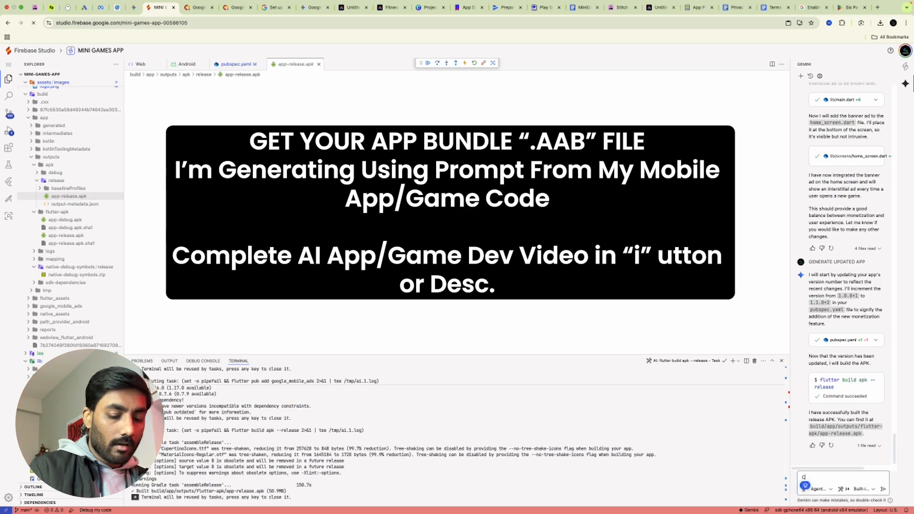
{"action": "key", "text": "Caps_Lock"}
{"action": "type", "text": "hange version to V1.0.0 nd pro"}
{"action": "type", "text": "vide"}
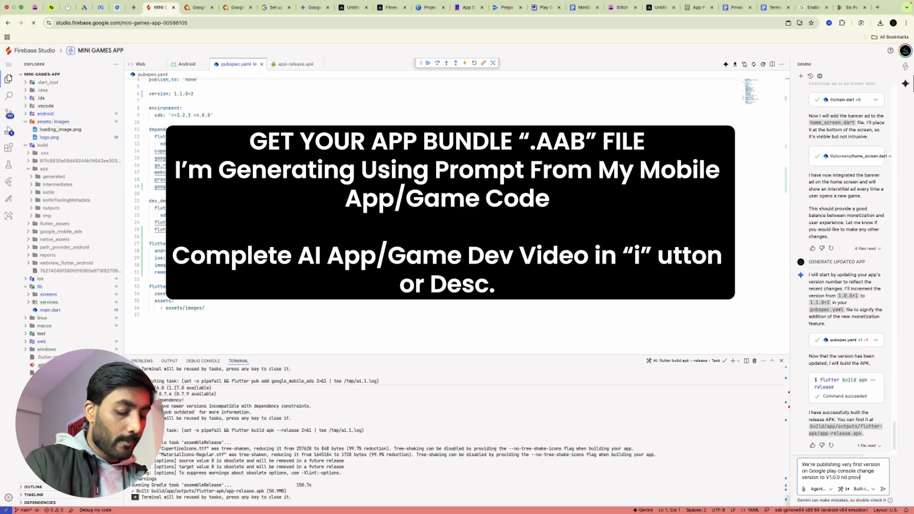
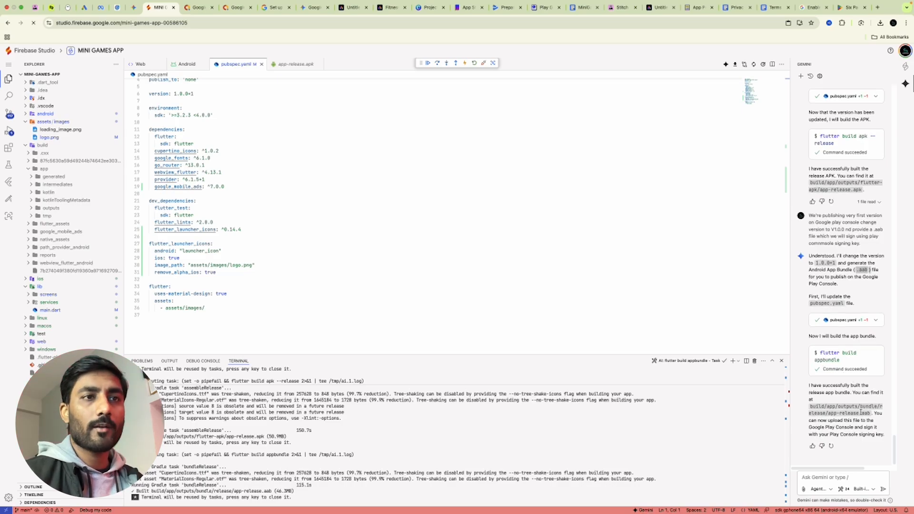
Download app-release.aab from build/app/outputs/bundle/release and return to the Play Console release page
{"action": "left_click_drag", "start_coordinate": [874, 413], "coordinate": [809, 406]}
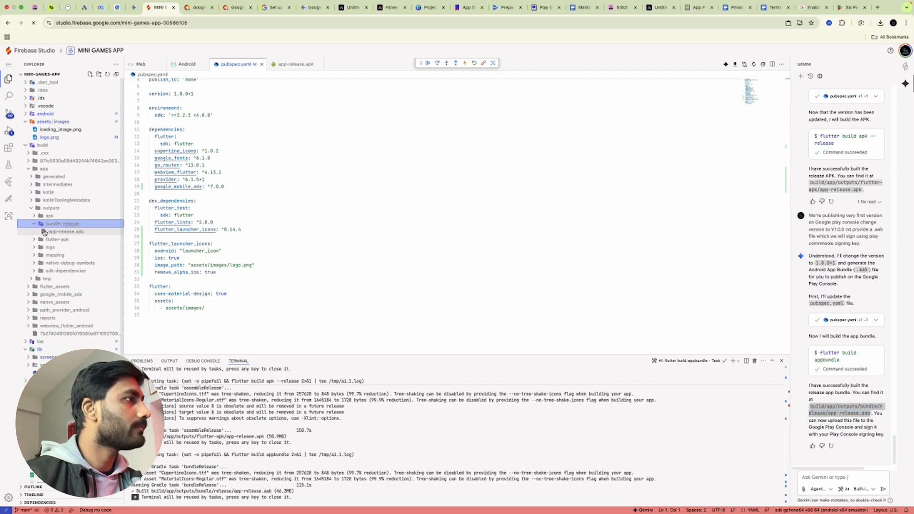
{"action": "left_click", "coordinate": [53, 232]}
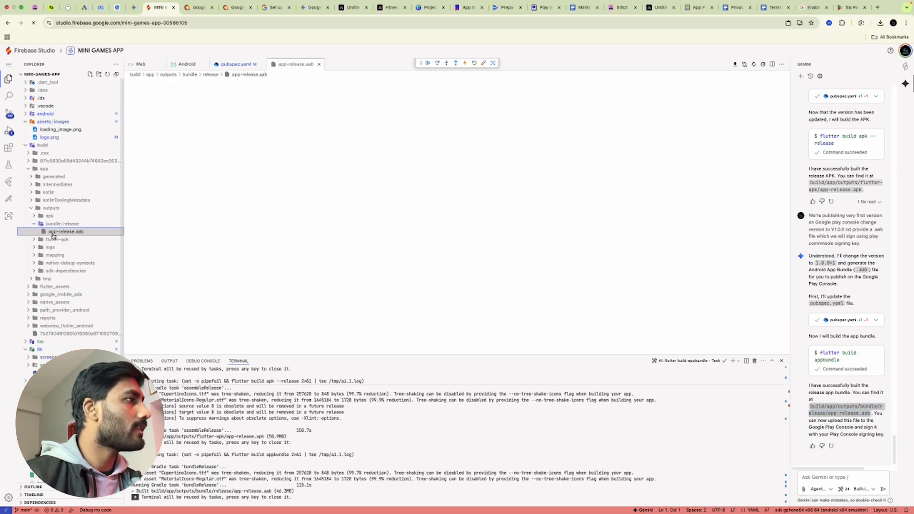
{"action": "right_click", "coordinate": [52, 234]}
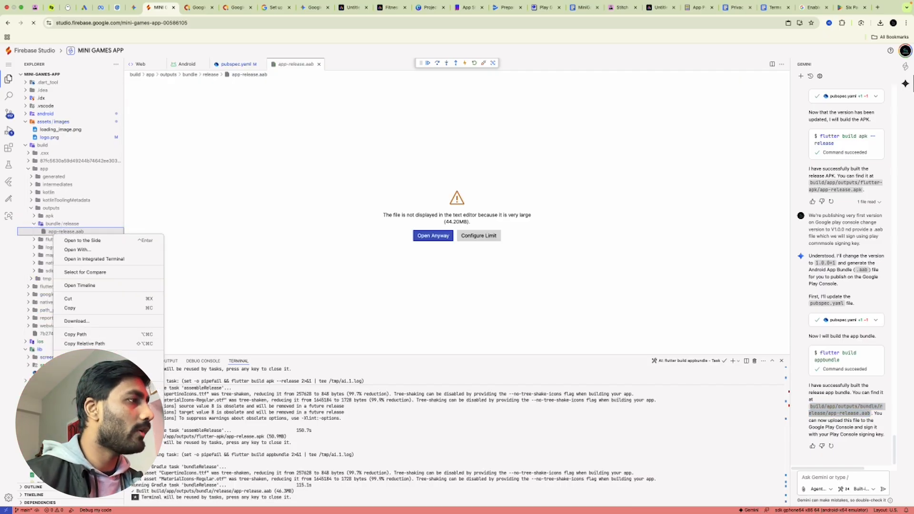
{"action": "left_click", "coordinate": [76, 322]}
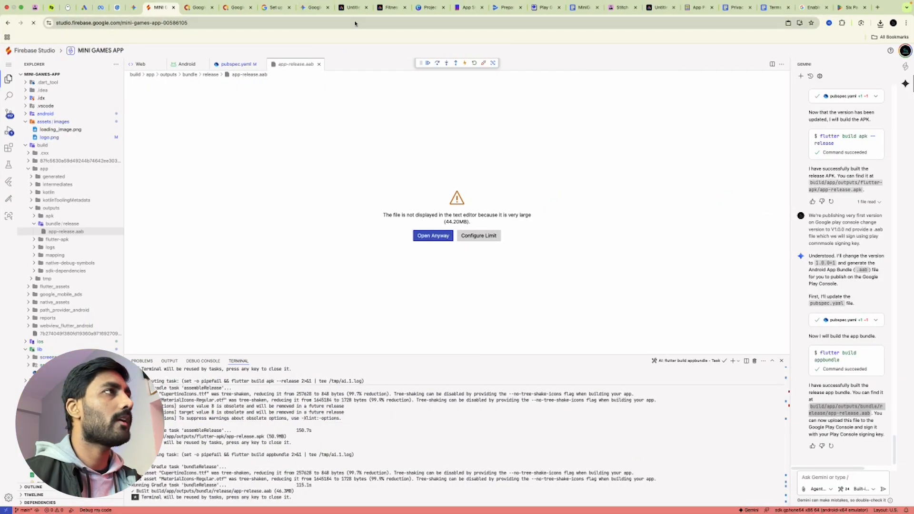
{"action": "left_click", "coordinate": [504, 8]}
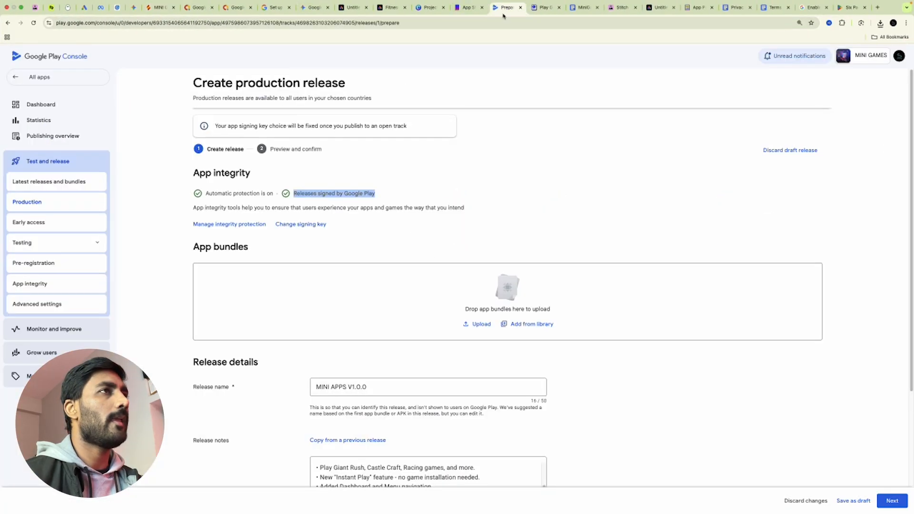
Upload app-release.aab from Downloads to the production release and select the resulting debug-signing error
{"action": "left_click", "coordinate": [481, 324]}
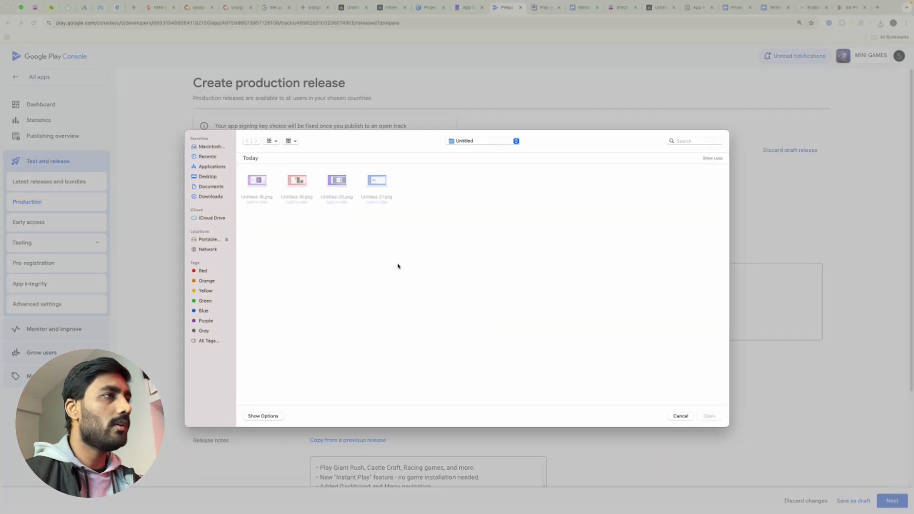
{"action": "left_click", "coordinate": [212, 199]}
{"action": "double_click", "coordinate": [261, 188]}
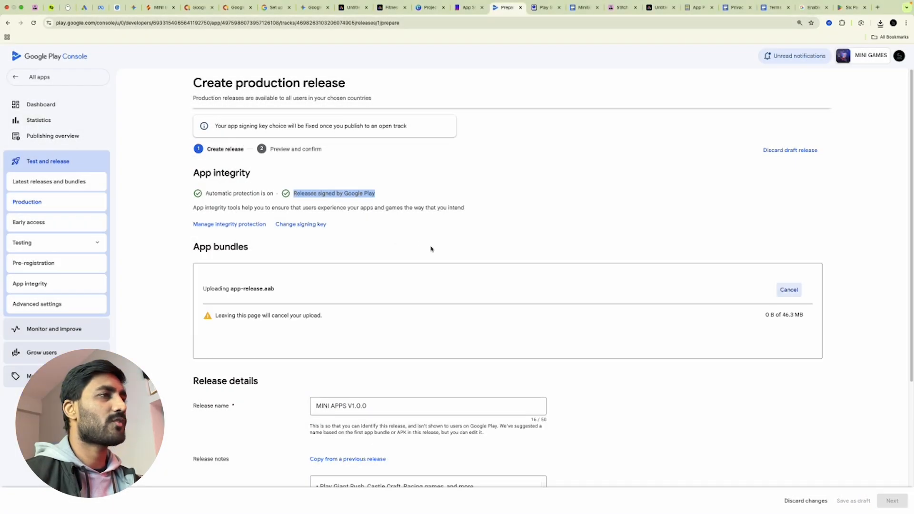
{"action": "scroll", "coordinate": [468, 293], "scroll_direction": "down", "scroll_amount": 3}
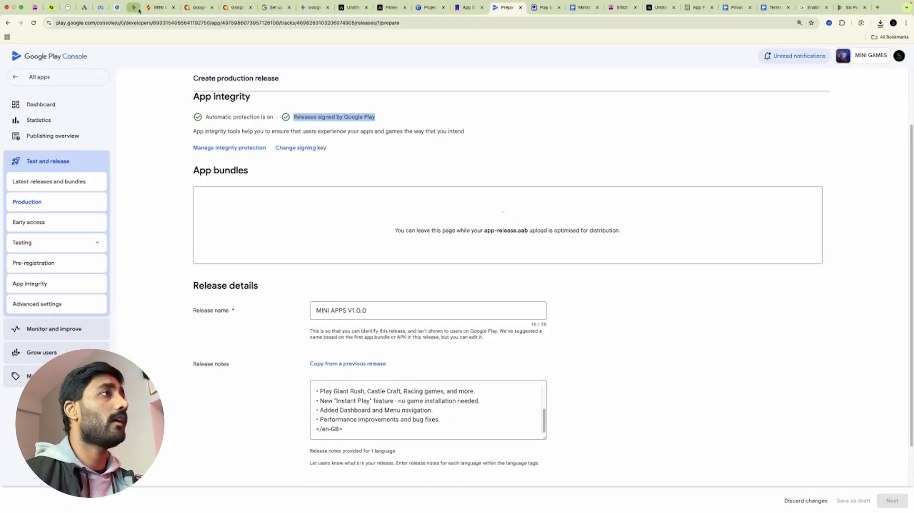
{"action": "left_click", "coordinate": [157, 7]}
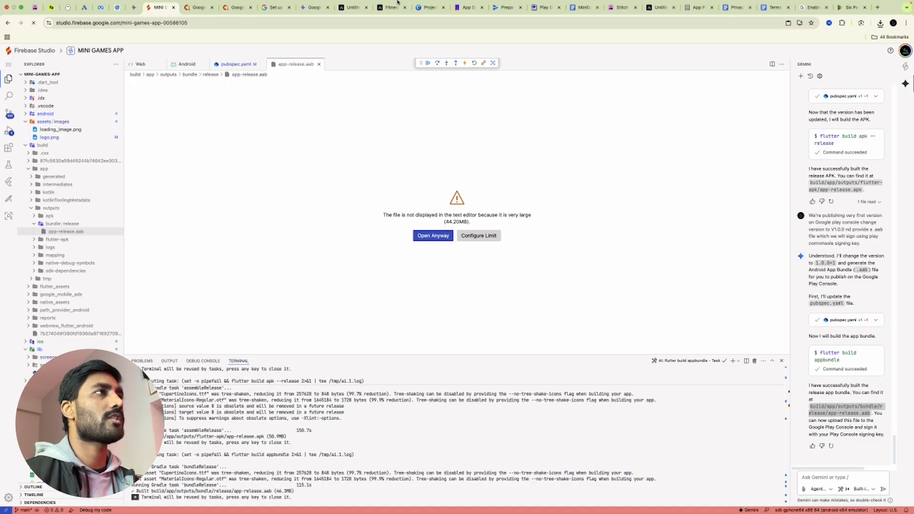
{"action": "left_click", "coordinate": [506, 8]}
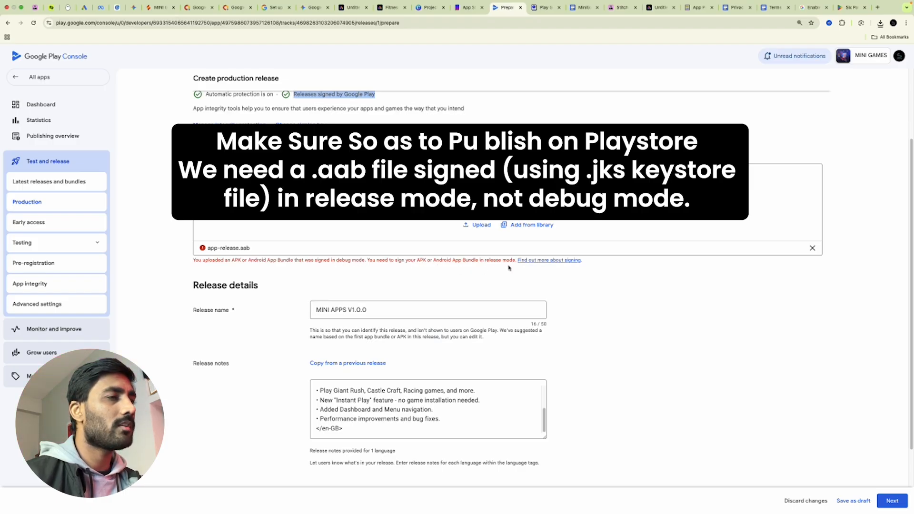
{"action": "left_click_drag", "start_coordinate": [516, 262], "coordinate": [181, 267]}
{"action": "key", "text": "super+c"}
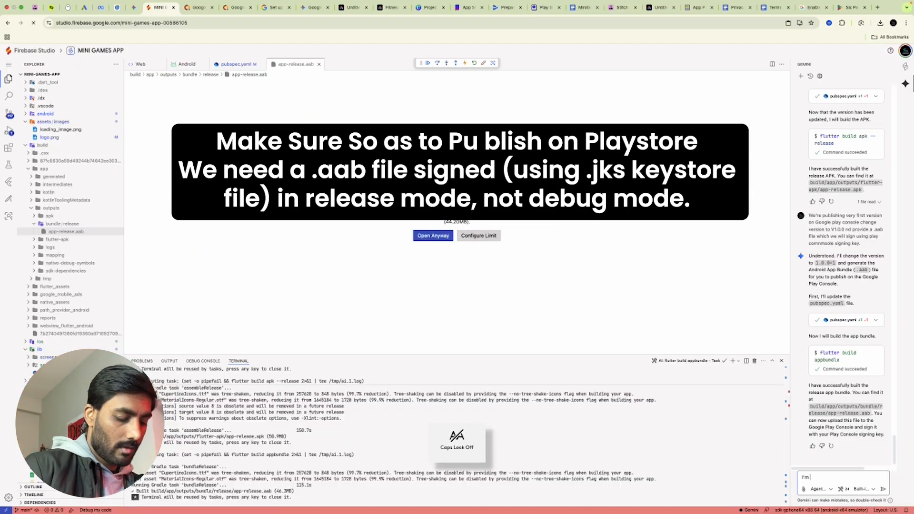
Send Gemini the pasted debug-mode signing error, prefixed 'getting this error'
{"action": "type", "text": "getting"}
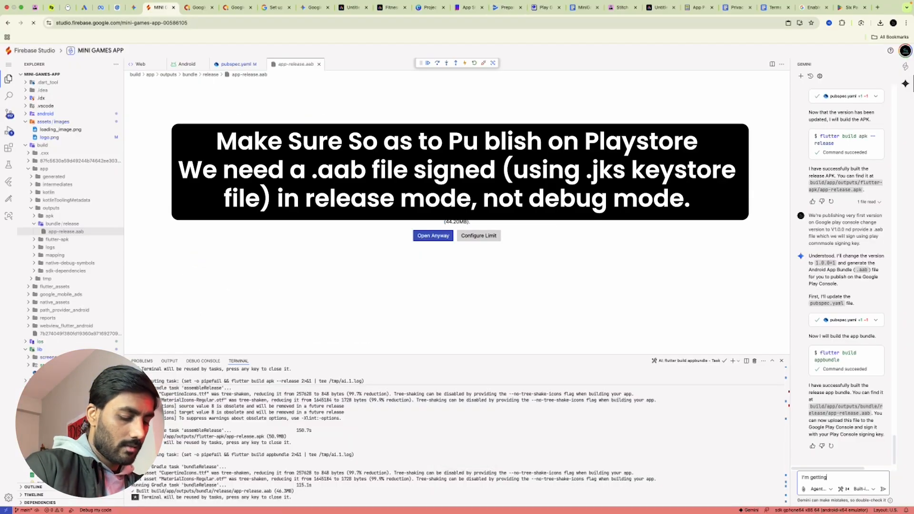
{"action": "type", "text": " this error \"\"\""}
{"action": "key", "text": "super+v"}
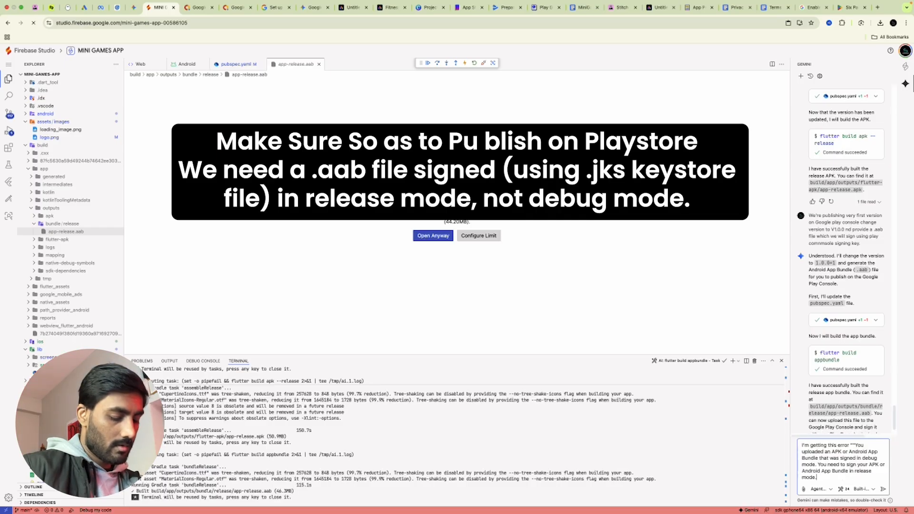
{"action": "type", "text": "\""}
{"action": "key", "text": "Return"}
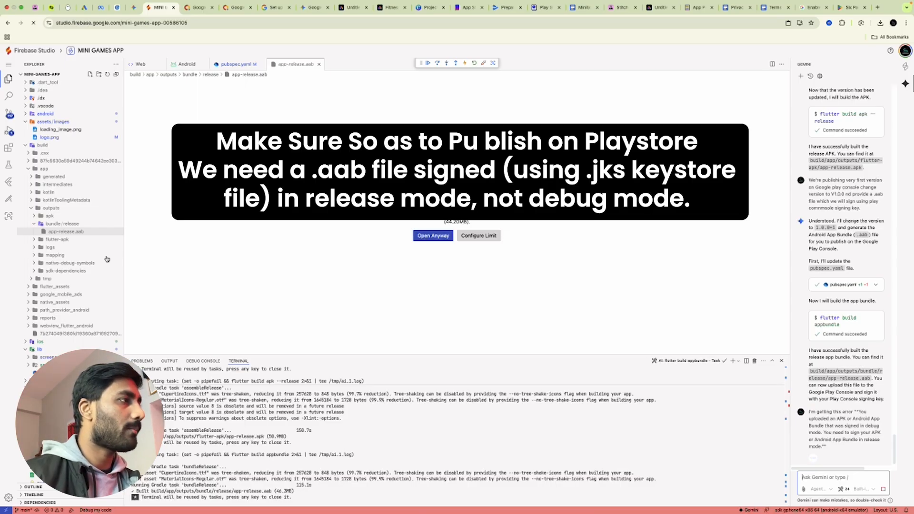
Run Gemini's keytool command to generate the release signing keystore
{"action": "left_click", "coordinate": [33, 239]}
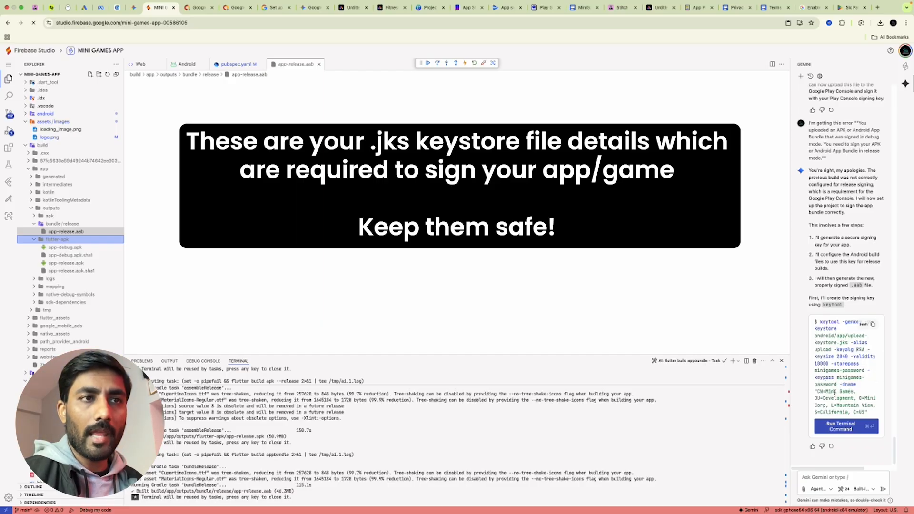
{"action": "left_click", "coordinate": [873, 324]}
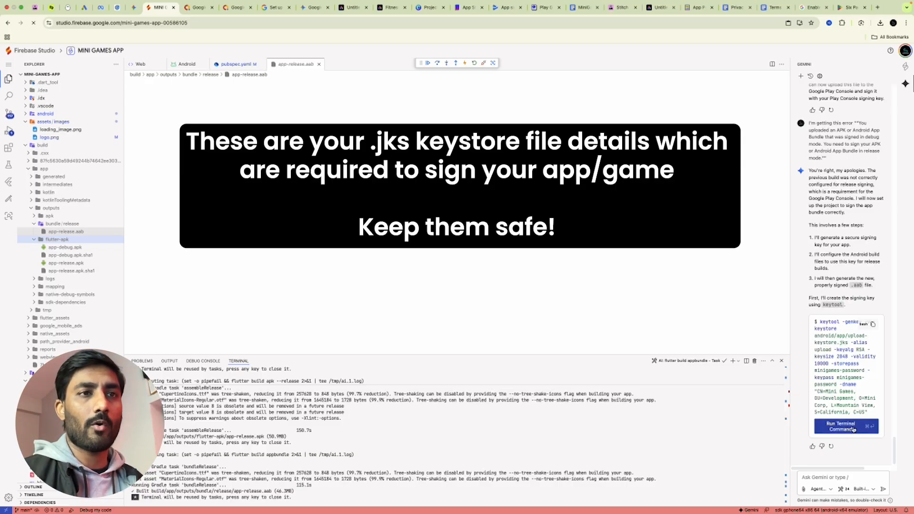
{"action": "key", "text": "super+Return"}
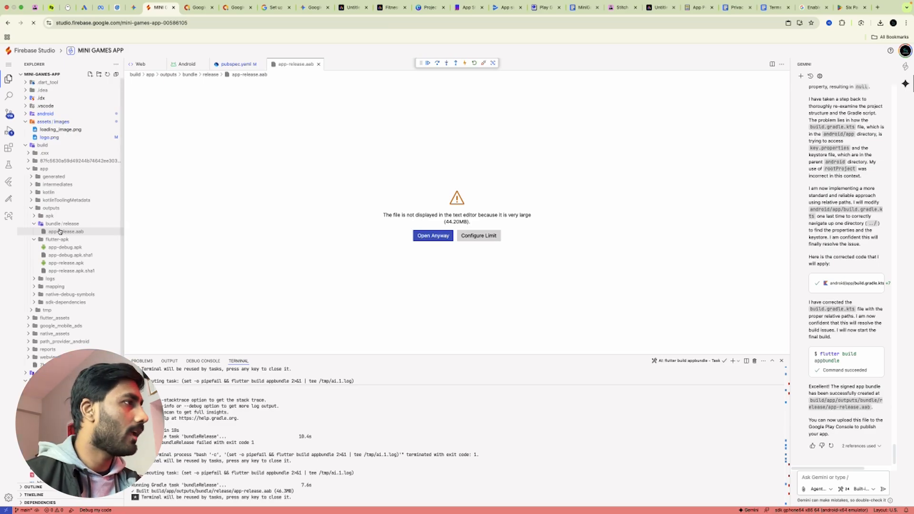
Download the rebuilt, signed app-release.aab
{"action": "left_click", "coordinate": [90, 232]}
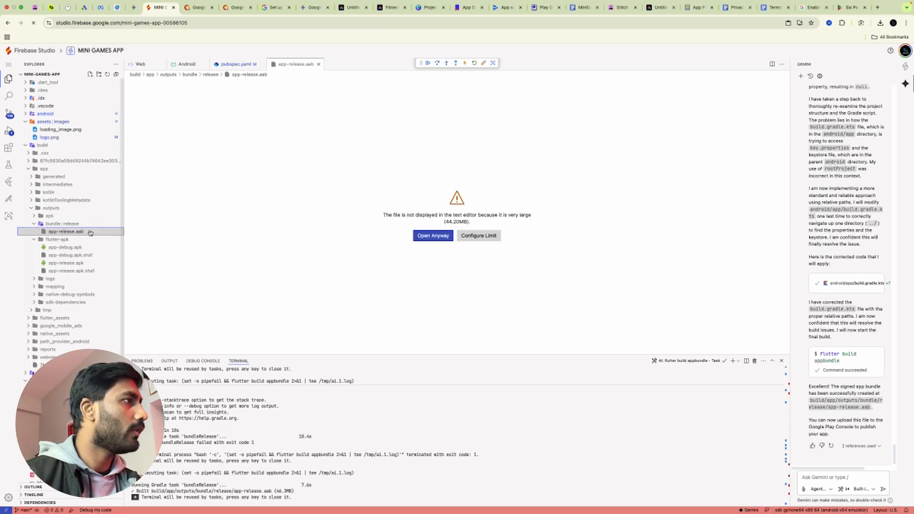
{"action": "right_click", "coordinate": [90, 232]}
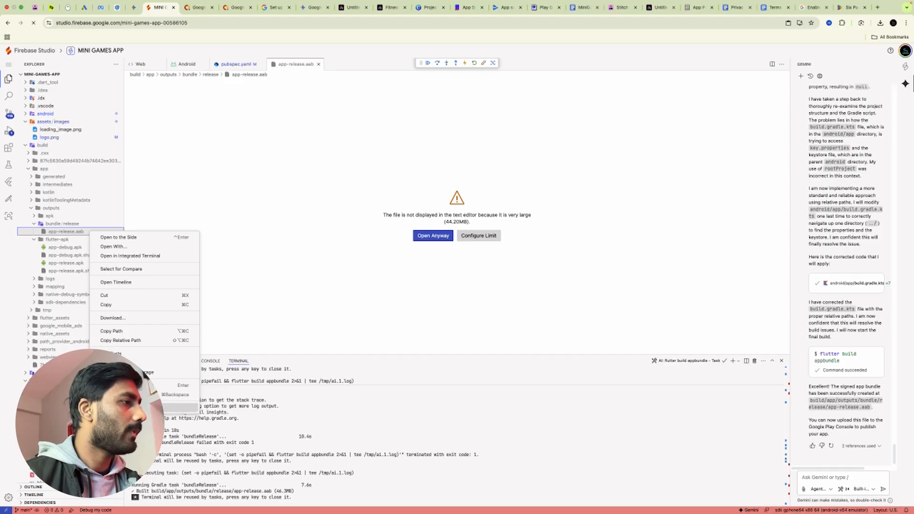
{"action": "left_click", "coordinate": [113, 318]}
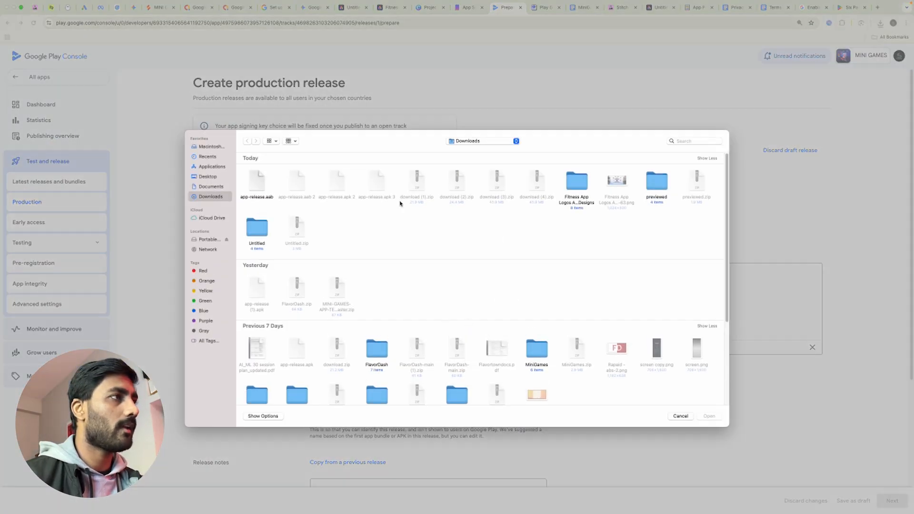
Upload the signed app-release.aab and remove the rejected debug-signed bundle entry
{"action": "double_click", "coordinate": [257, 187]}
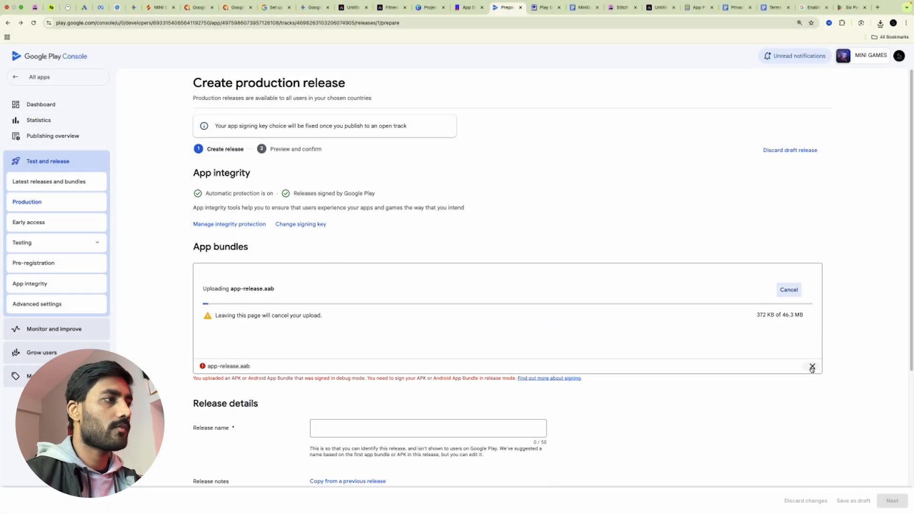
{"action": "left_click", "coordinate": [811, 366]}
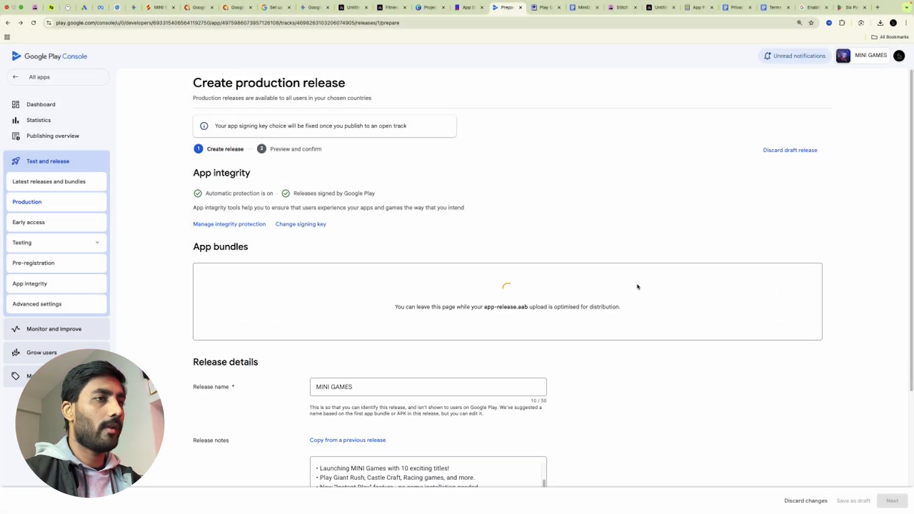
{"action": "scroll", "coordinate": [673, 362], "scroll_direction": "down", "scroll_amount": 3}
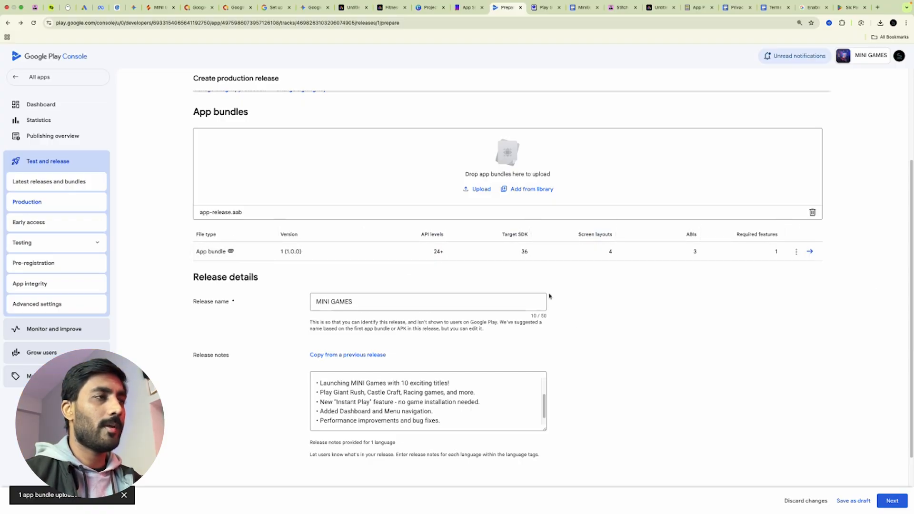
Save the production release with bundle 1 (1.0.0) and go to the publishing overview
{"action": "left_click", "coordinate": [892, 500]}
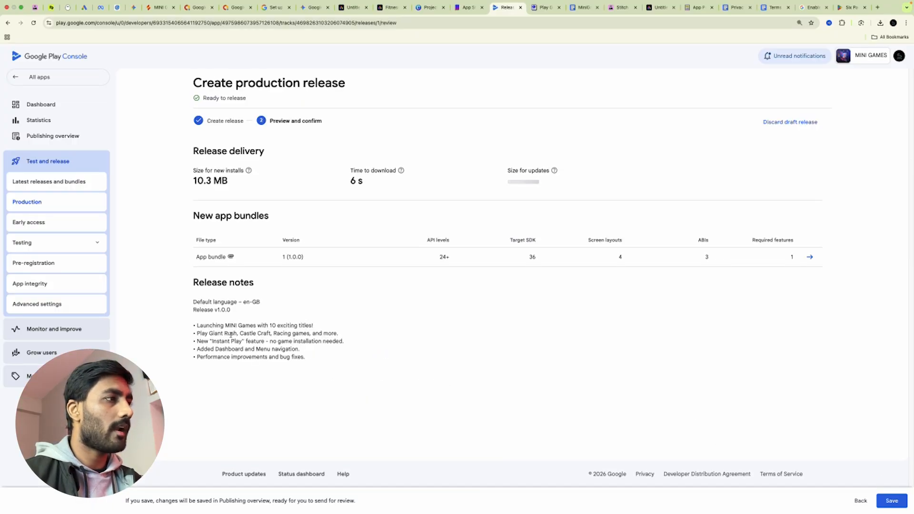
{"action": "left_click_drag", "start_coordinate": [348, 184], "coordinate": [360, 182]}
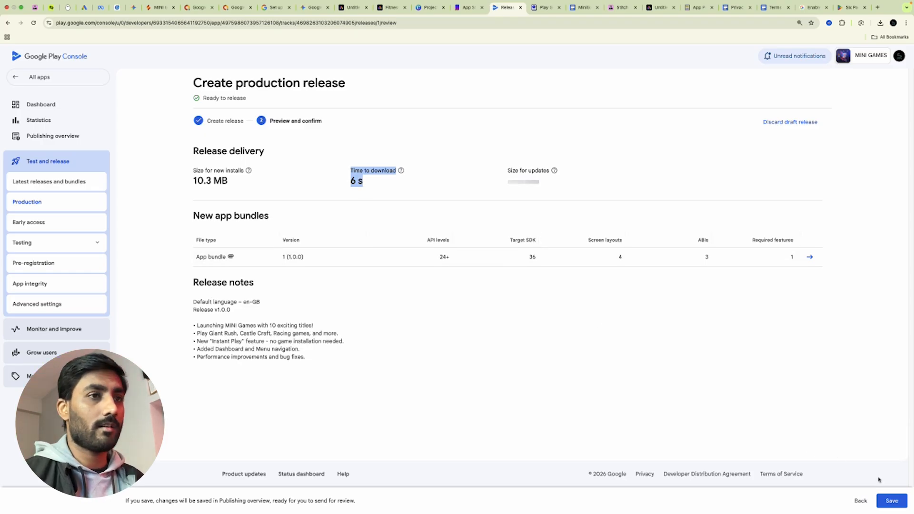
{"action": "left_click", "coordinate": [888, 504]}
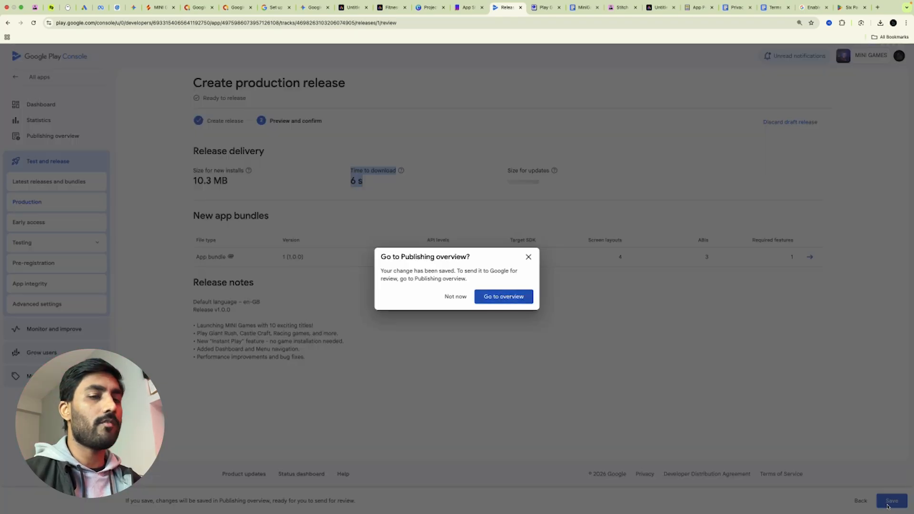
{"action": "left_click", "coordinate": [502, 298]}
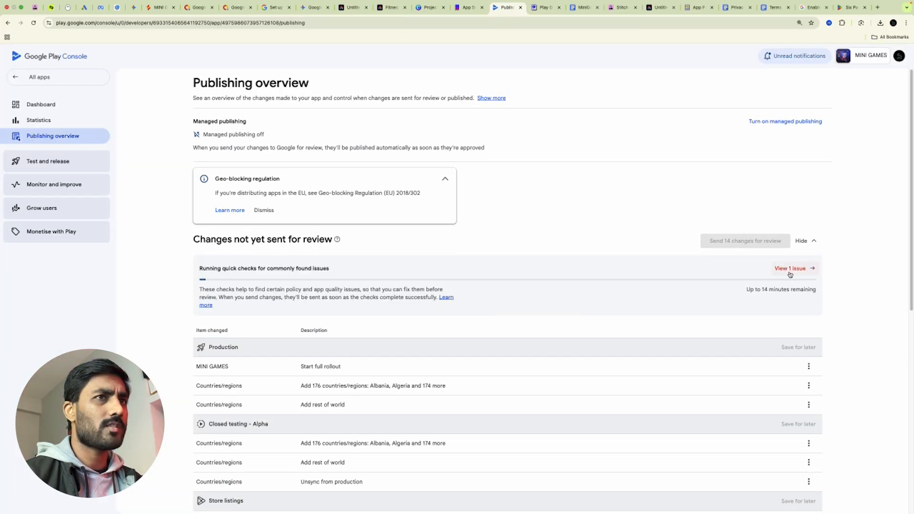
Declare Yes to using an advertising ID, for advertising or marketing and personalisation, and save
{"action": "left_click", "coordinate": [790, 270]}
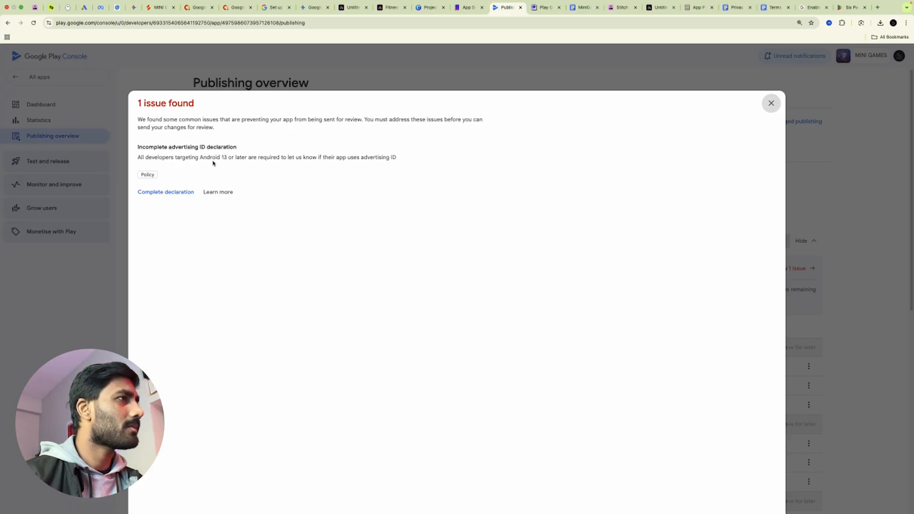
{"action": "left_click", "coordinate": [150, 192]}
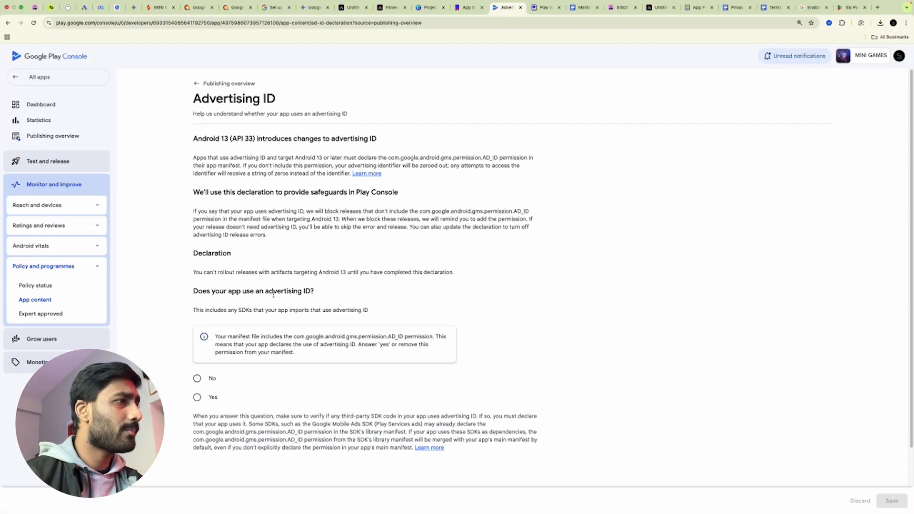
{"action": "scroll", "coordinate": [333, 324], "scroll_direction": "down", "scroll_amount": 2}
{"action": "left_click", "coordinate": [197, 320]}
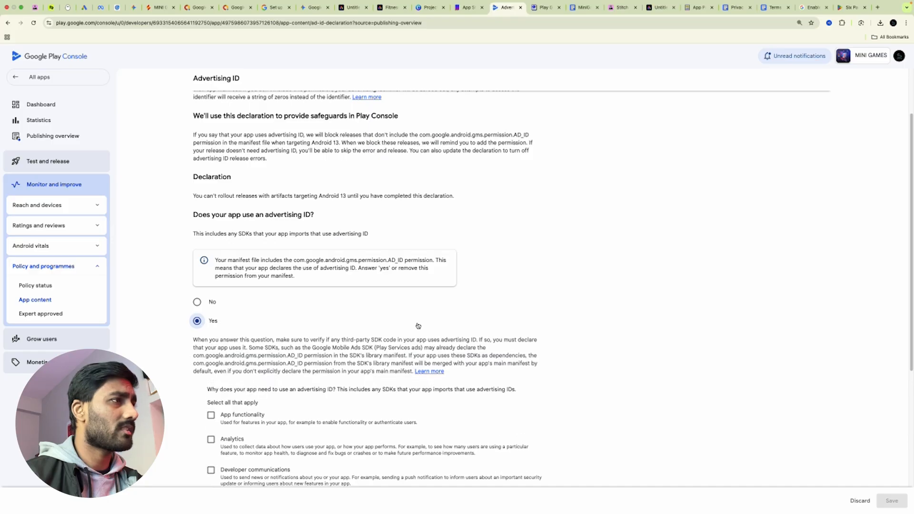
{"action": "scroll", "coordinate": [467, 359], "scroll_direction": "down", "scroll_amount": 5}
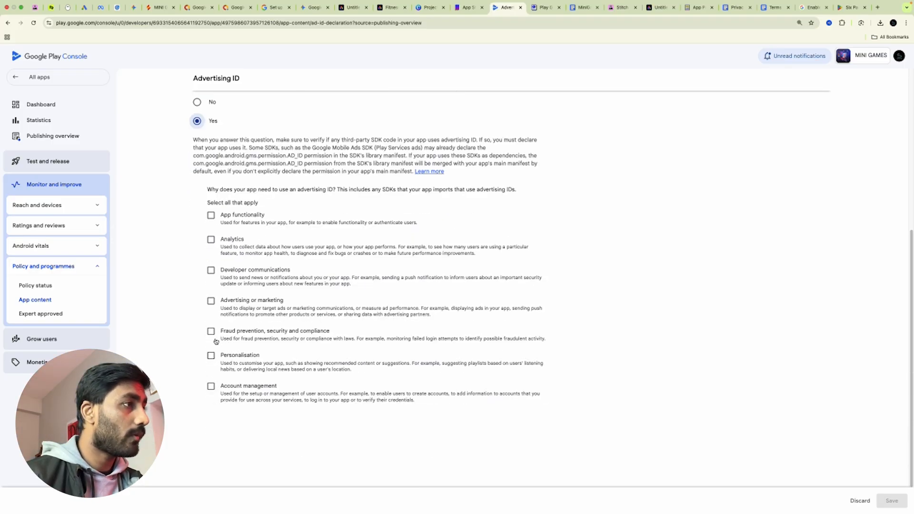
{"action": "left_click", "coordinate": [211, 300]}
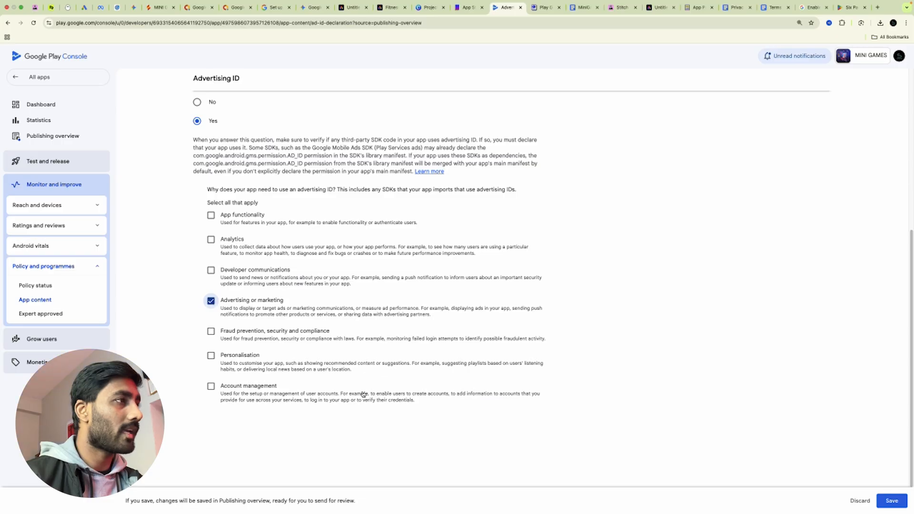
{"action": "left_click", "coordinate": [211, 356]}
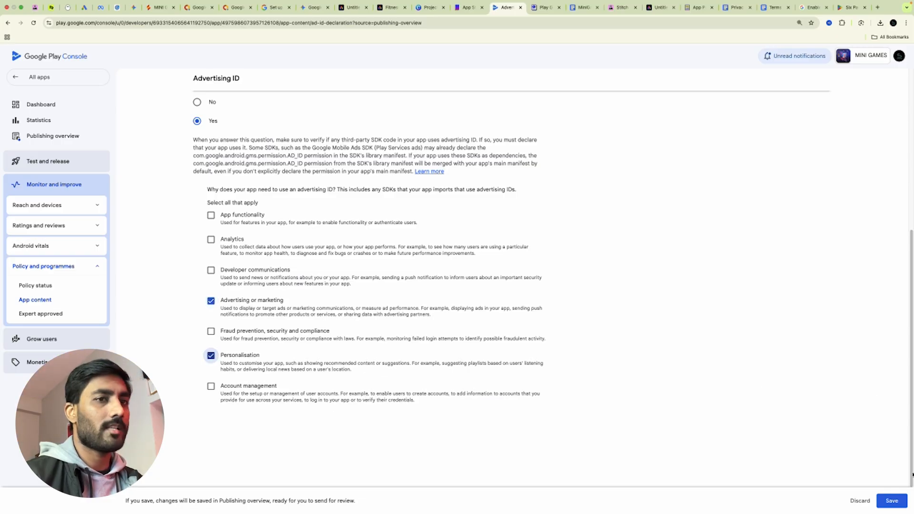
{"action": "left_click", "coordinate": [889, 501]}
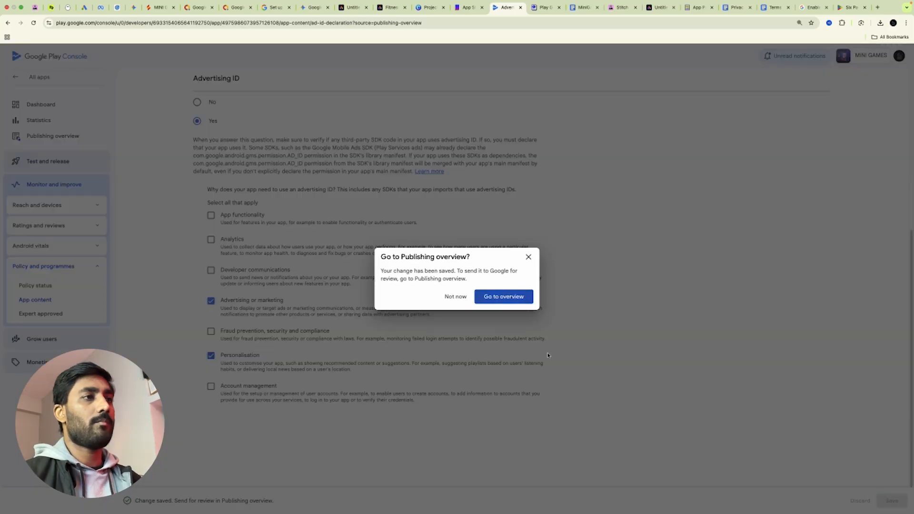
{"action": "left_click", "coordinate": [516, 296]}
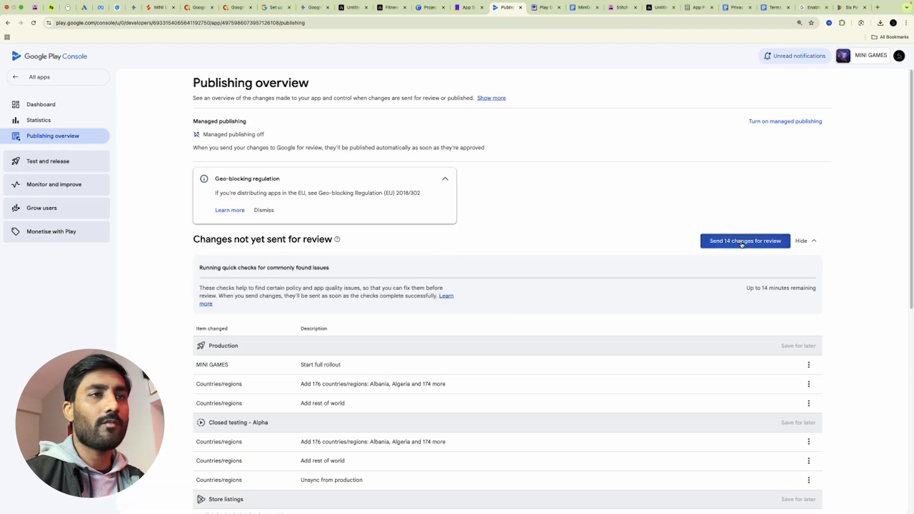
Submit and confirm sending the 14 changes to Google for review
{"action": "left_click", "coordinate": [742, 245]}
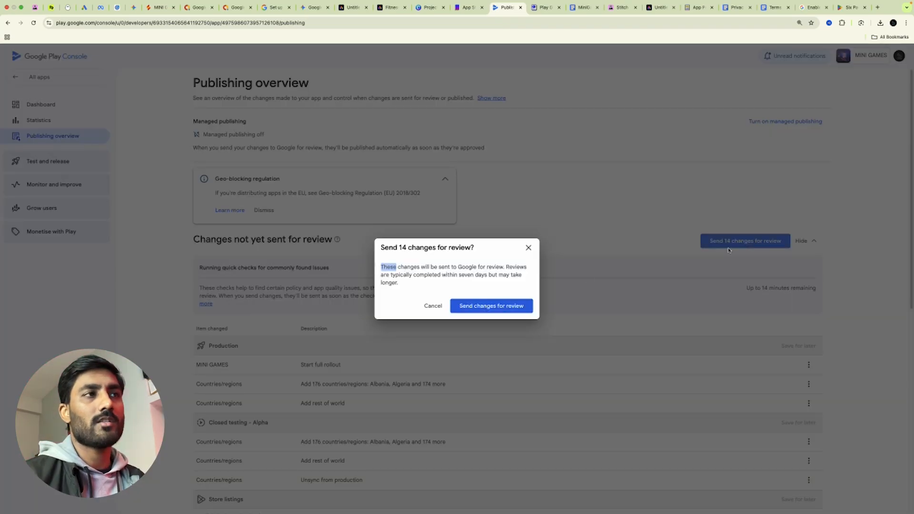
{"action": "left_click", "coordinate": [510, 306]}
{"action": "scroll", "coordinate": [731, 306], "scroll_direction": "up", "scroll_amount": 5}
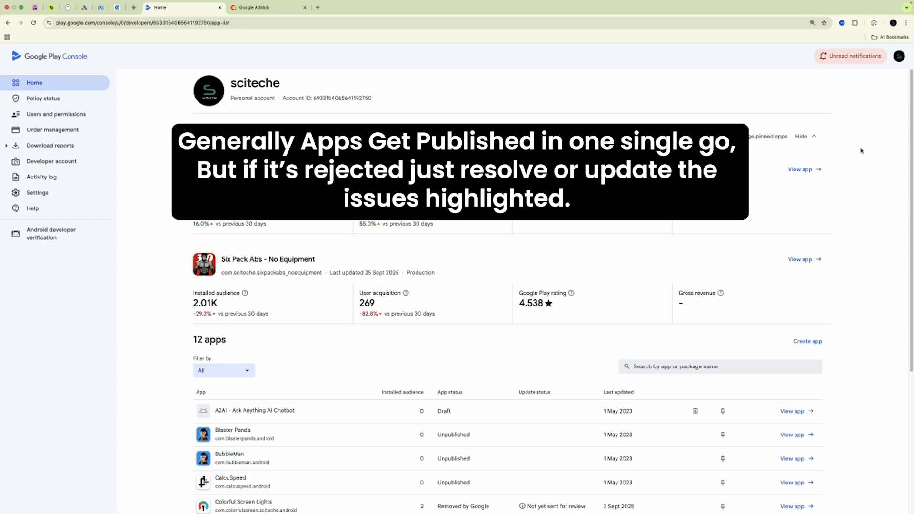
Open the App rejected notification's details from the notifications list
{"action": "left_click", "coordinate": [853, 61]}
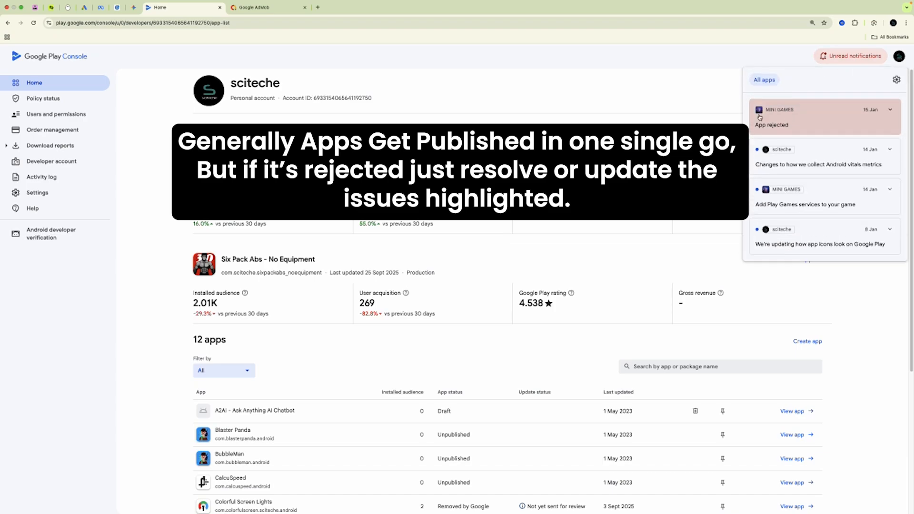
{"action": "left_click", "coordinate": [890, 110]}
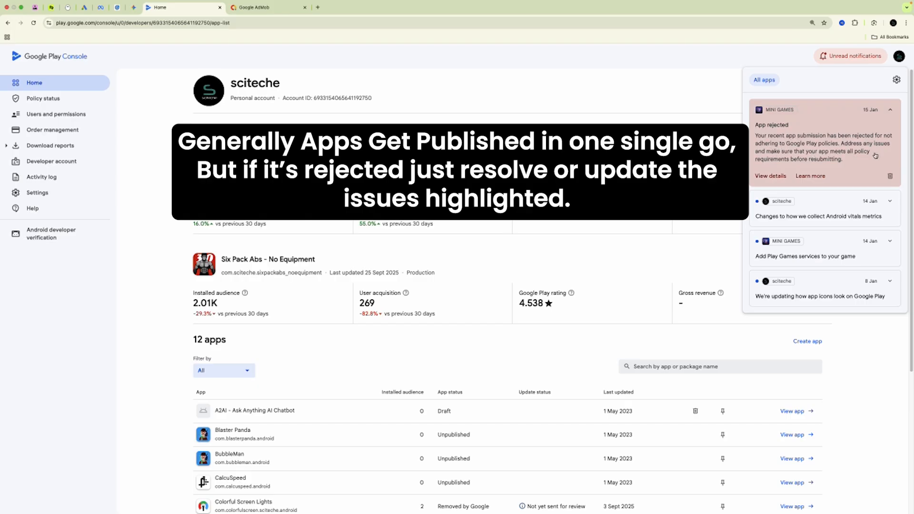
{"action": "left_click", "coordinate": [776, 176]}
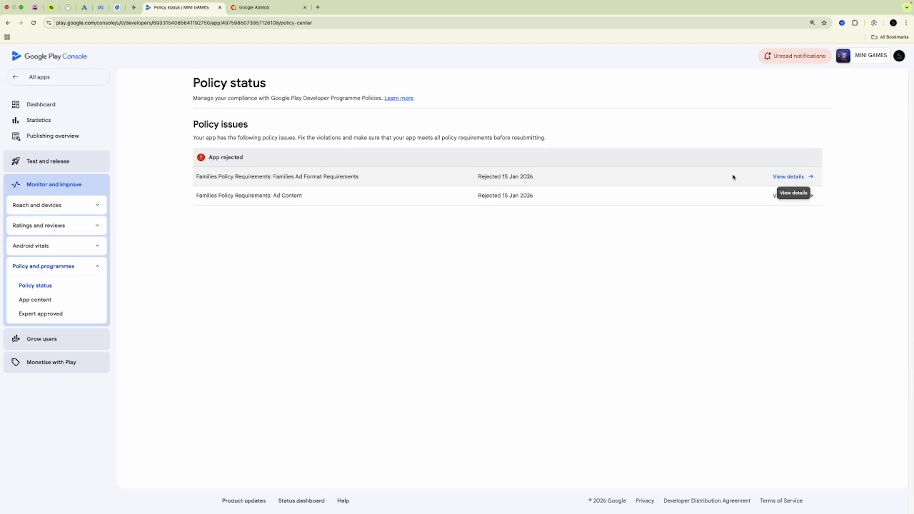
{"action": "left_click_drag", "start_coordinate": [196, 178], "coordinate": [280, 180]}
{"action": "left_click", "coordinate": [260, 236]}
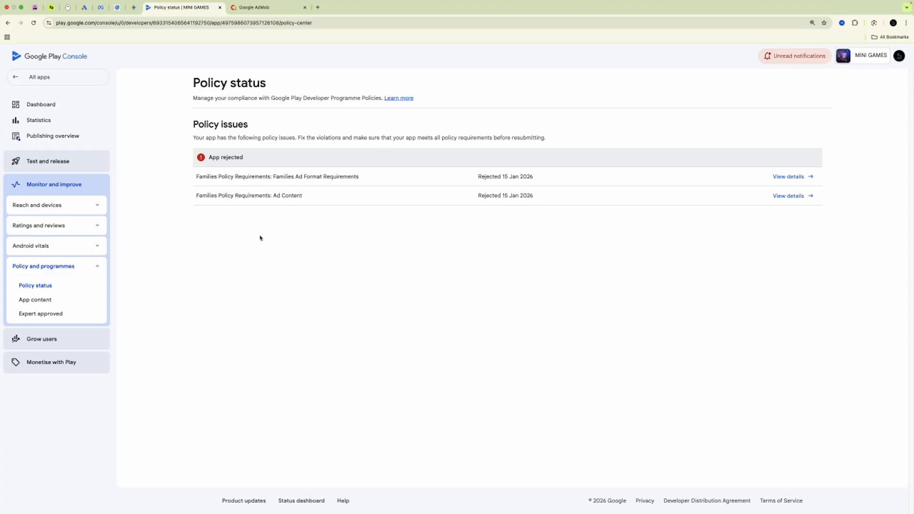
Read the Families Ad Format Requirements and Ad Content issue details
{"action": "left_click", "coordinate": [791, 177]}
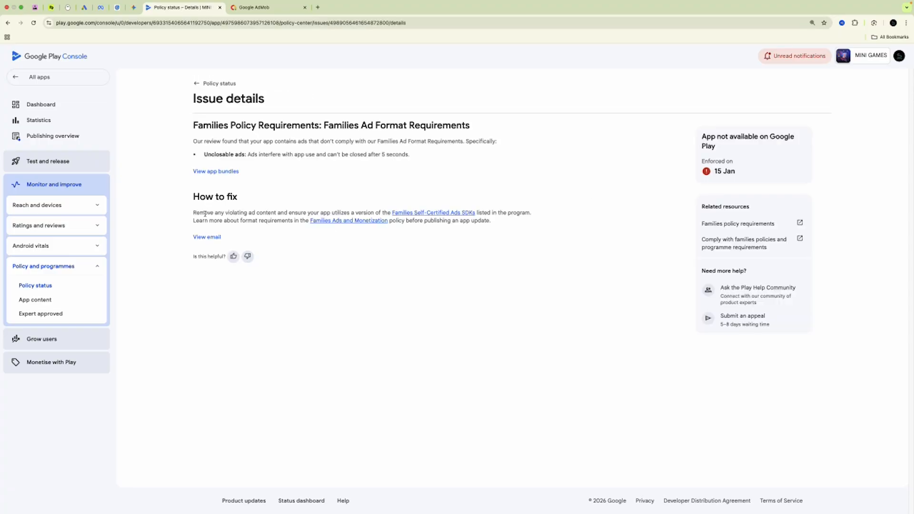
{"action": "left_click_drag", "start_coordinate": [203, 156], "coordinate": [424, 163]}
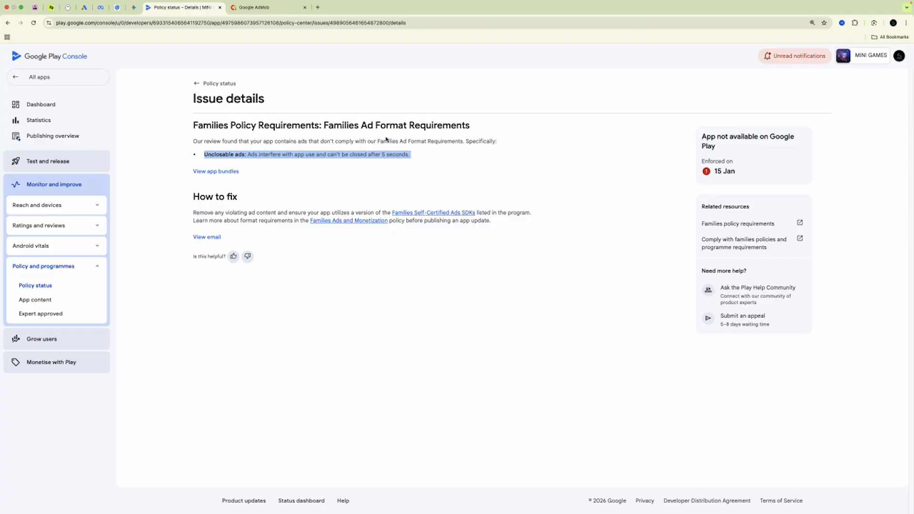
{"action": "left_click", "coordinate": [198, 84]}
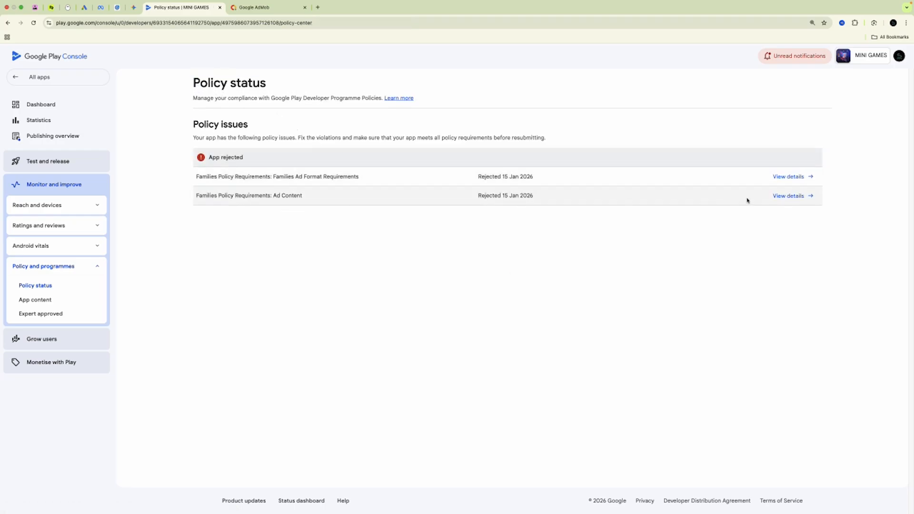
{"action": "left_click", "coordinate": [781, 195]}
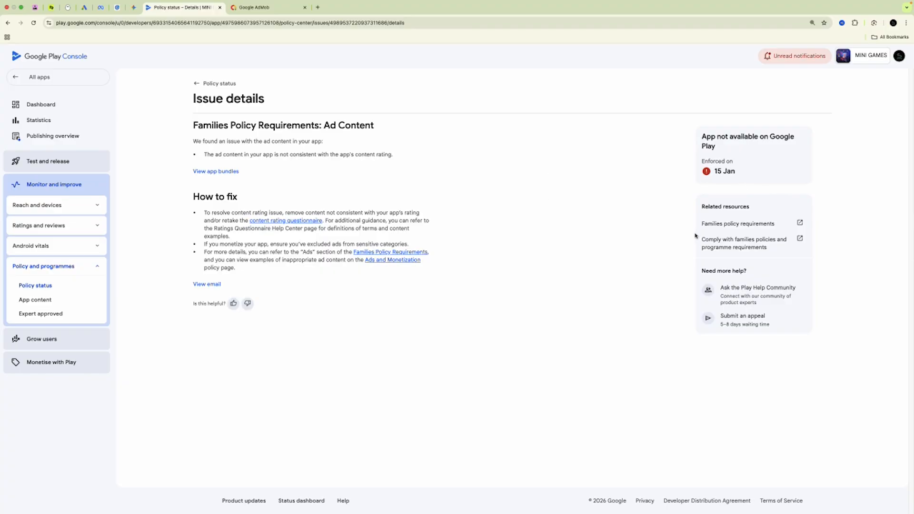
{"action": "left_click_drag", "start_coordinate": [202, 155], "coordinate": [392, 153]}
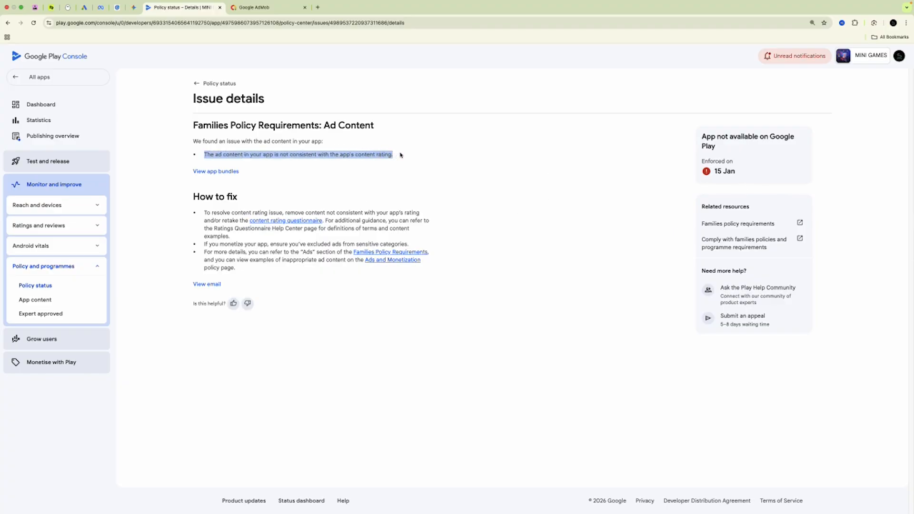
{"action": "left_click", "coordinate": [406, 154]}
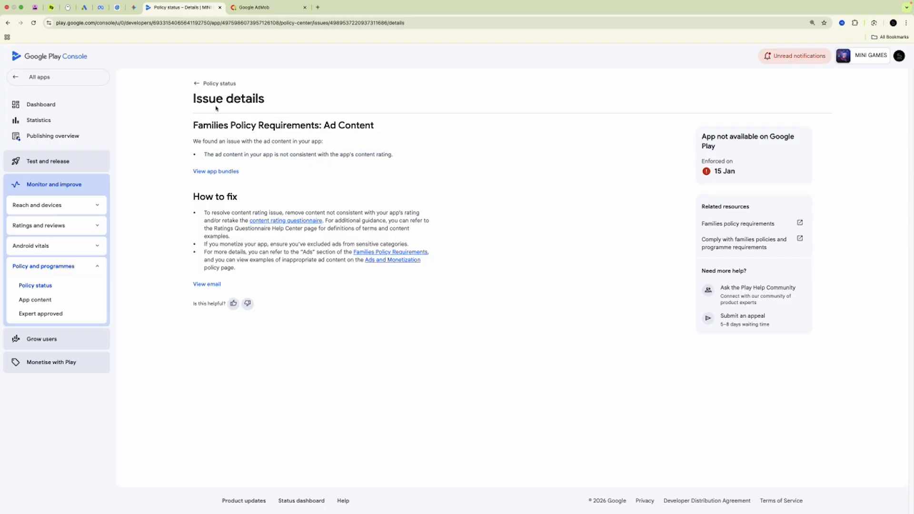
{"action": "left_click", "coordinate": [199, 85]}
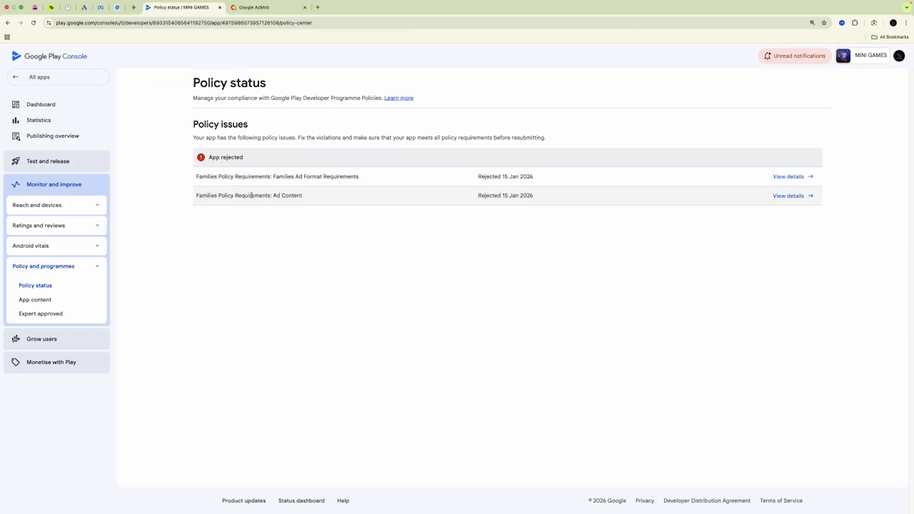
{"action": "left_click", "coordinate": [254, 7]}
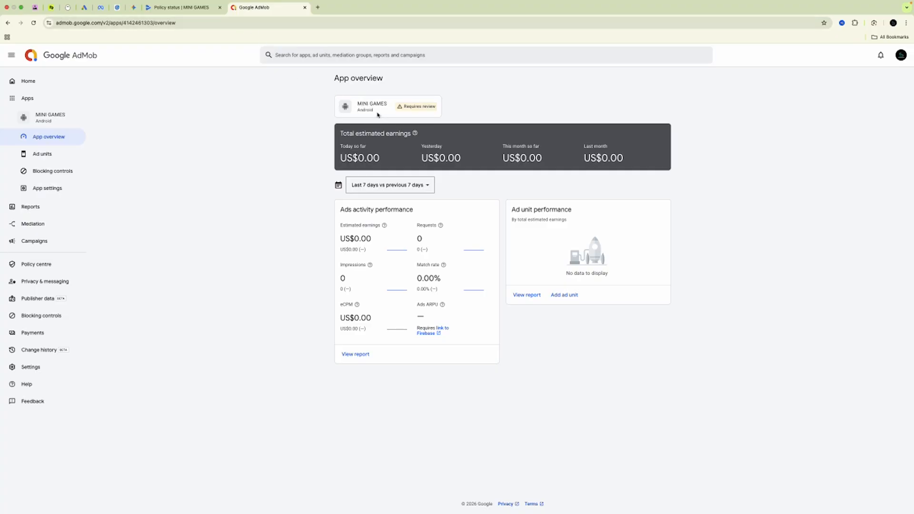
Open MINI GAMES' Sensitive categories blocking controls, where only Alcohol and Gambling are blocked
{"action": "left_click", "coordinate": [54, 176]}
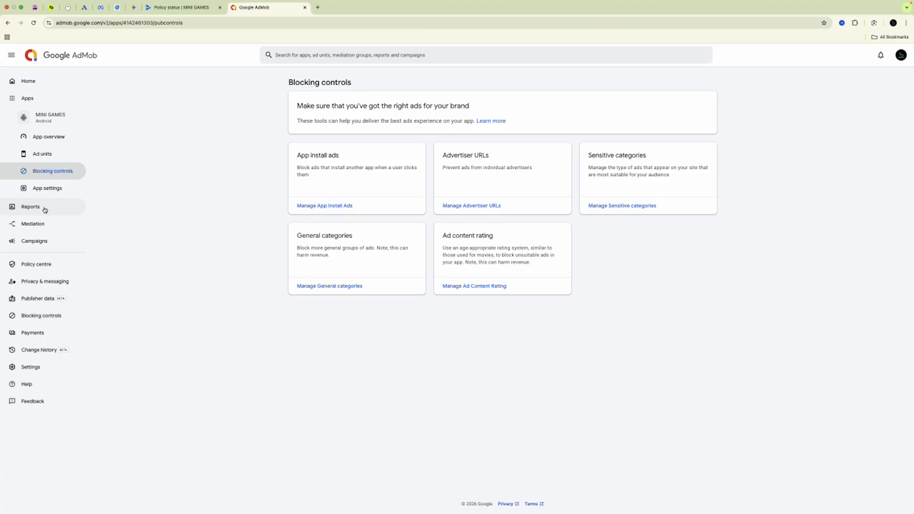
{"action": "left_click", "coordinate": [624, 205]}
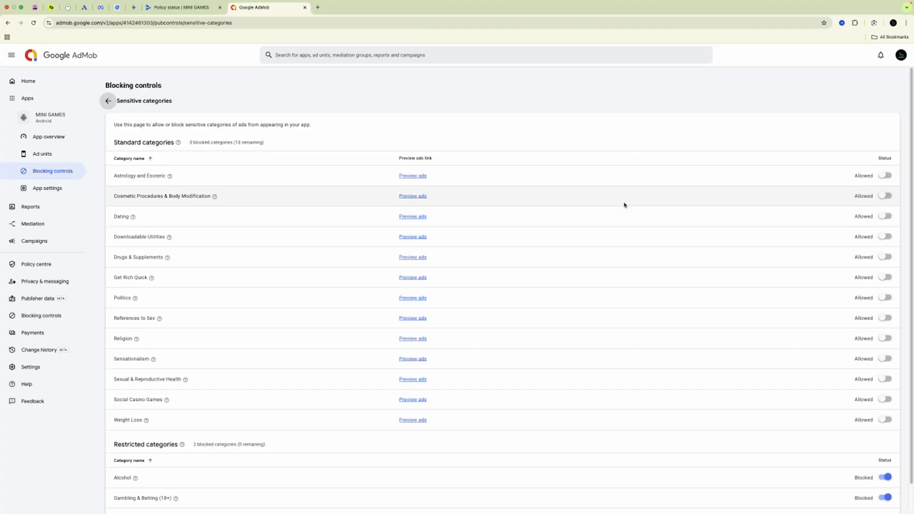
{"action": "scroll", "coordinate": [622, 241], "scroll_direction": "down", "scroll_amount": 2}
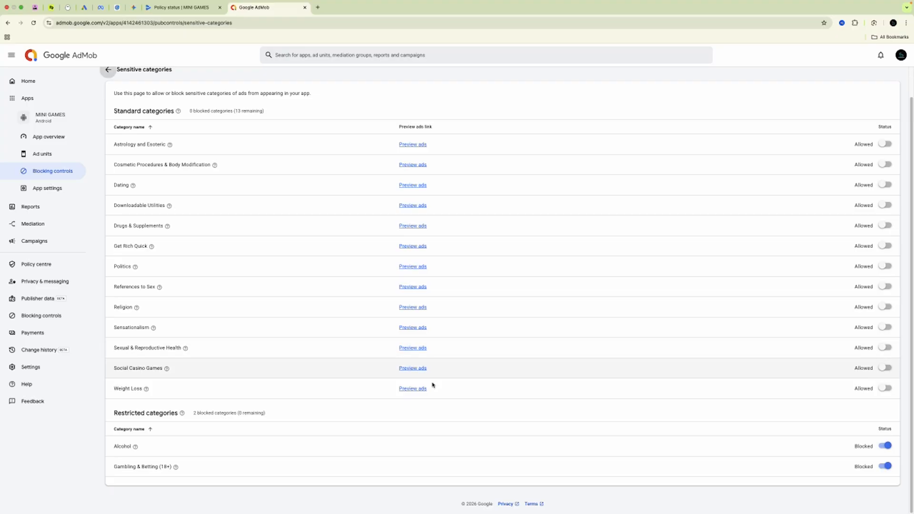
{"action": "scroll", "coordinate": [266, 255], "scroll_direction": "up", "scroll_amount": 1}
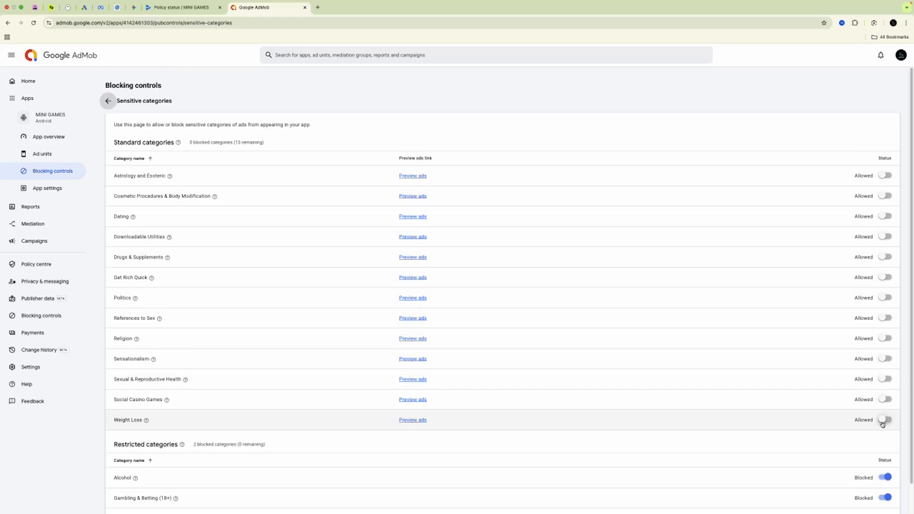
Return to Play Console's Publishing overview and open the target audience and content change
{"action": "left_click", "coordinate": [193, 8]}
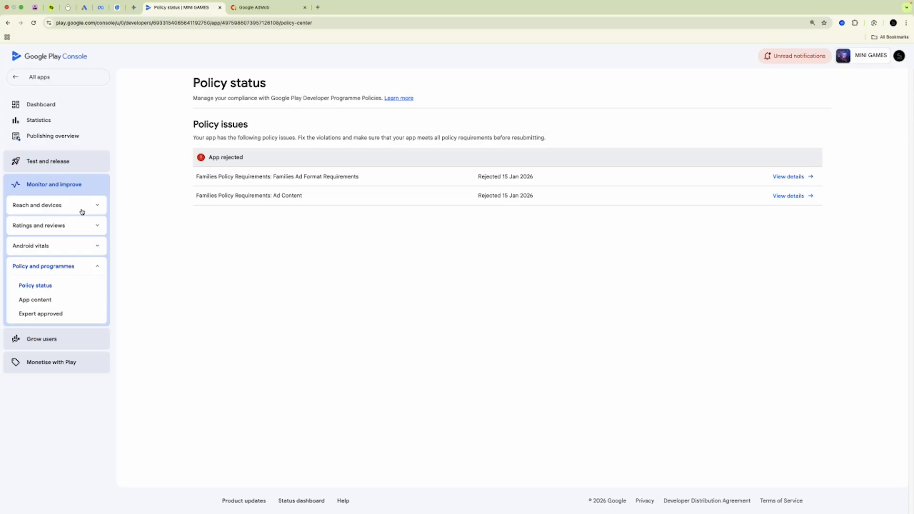
{"action": "left_click", "coordinate": [84, 227]}
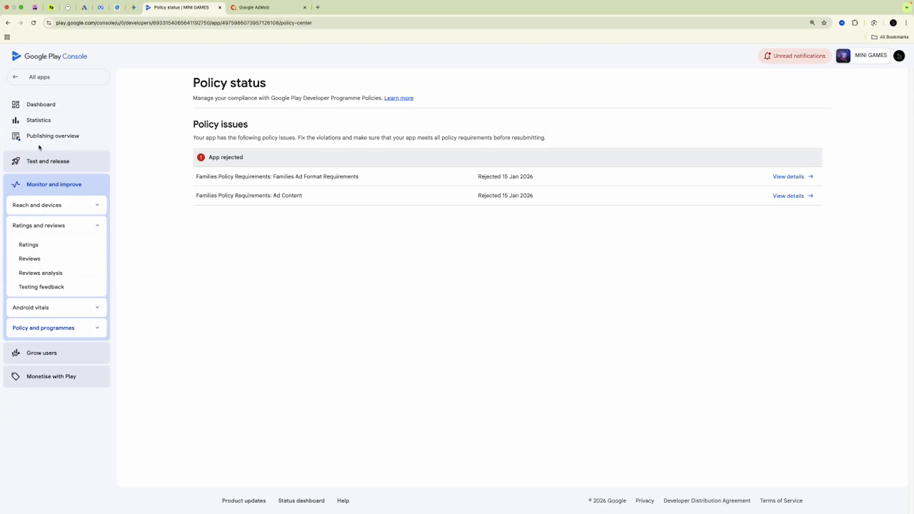
{"action": "left_click", "coordinate": [52, 139]}
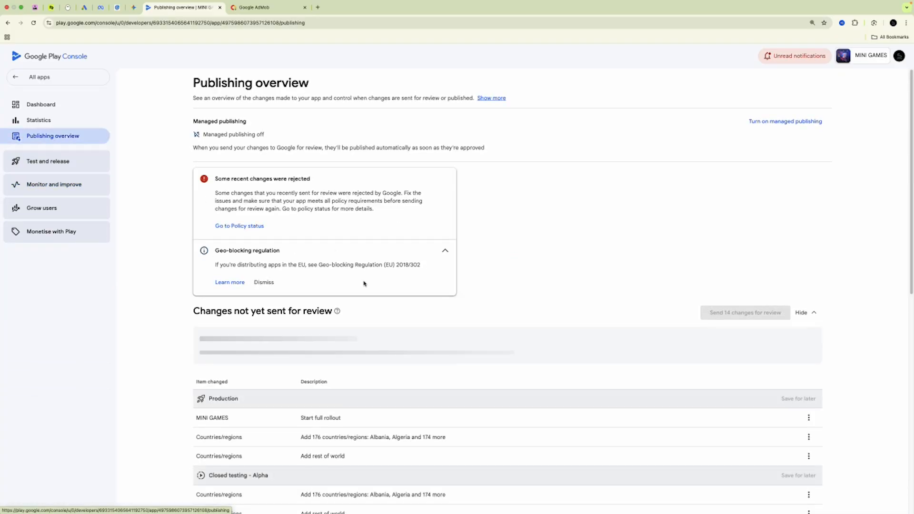
{"action": "scroll", "coordinate": [471, 259], "scroll_direction": "down", "scroll_amount": 10}
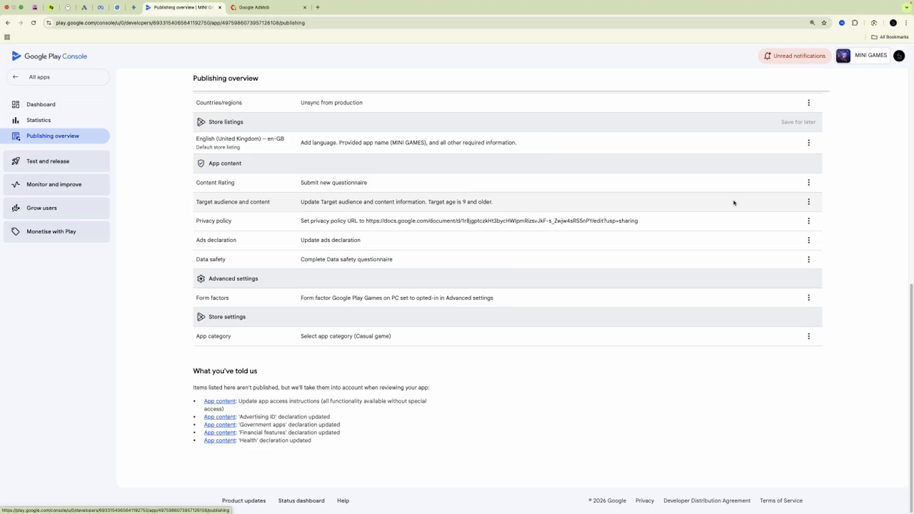
{"action": "left_click", "coordinate": [808, 202]}
Untick the 9–12 target age group, leaving 13–15, 16–17 and 18 and over
{"action": "left_click", "coordinate": [814, 229]}
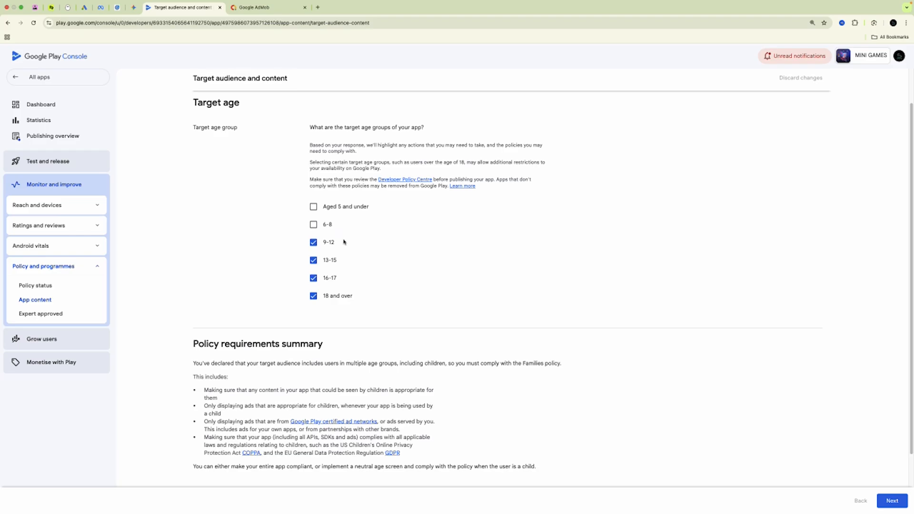
{"action": "left_click", "coordinate": [313, 242]}
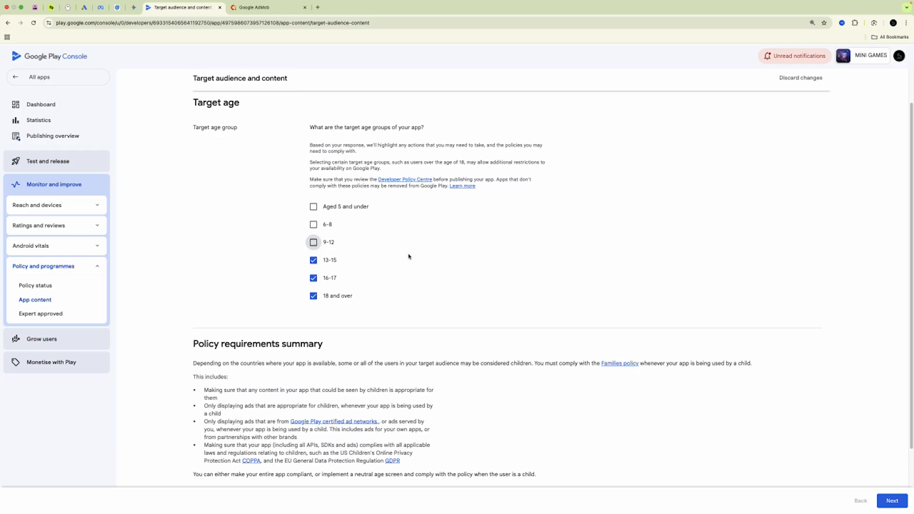
{"action": "scroll", "coordinate": [411, 260], "scroll_direction": "down", "scroll_amount": 2}
{"action": "scroll", "coordinate": [410, 260], "scroll_direction": "up", "scroll_amount": 3}
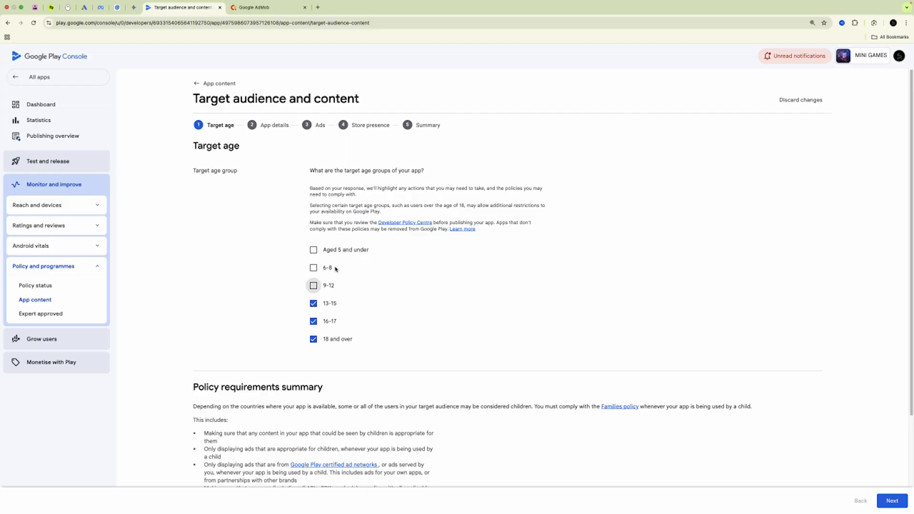
{"action": "scroll", "coordinate": [453, 285], "scroll_direction": "down", "scroll_amount": 3}
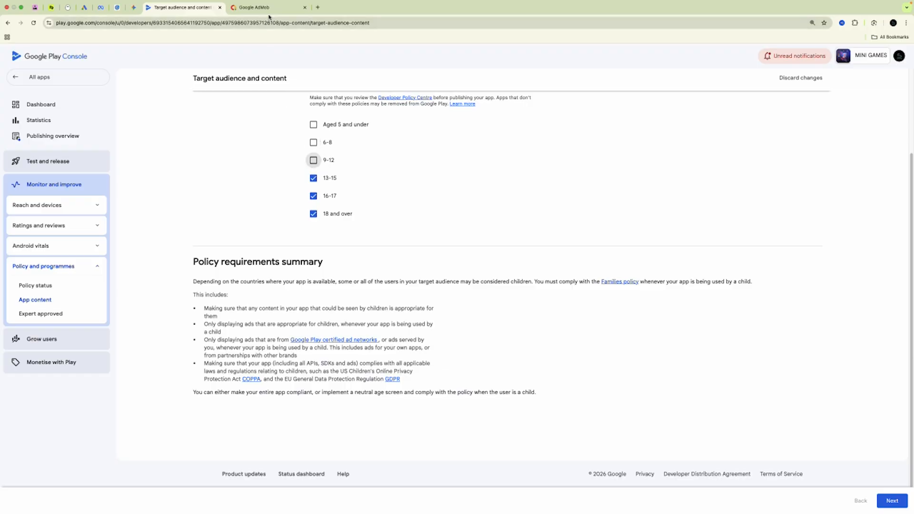
{"action": "key", "text": "ctrl+Tab"}
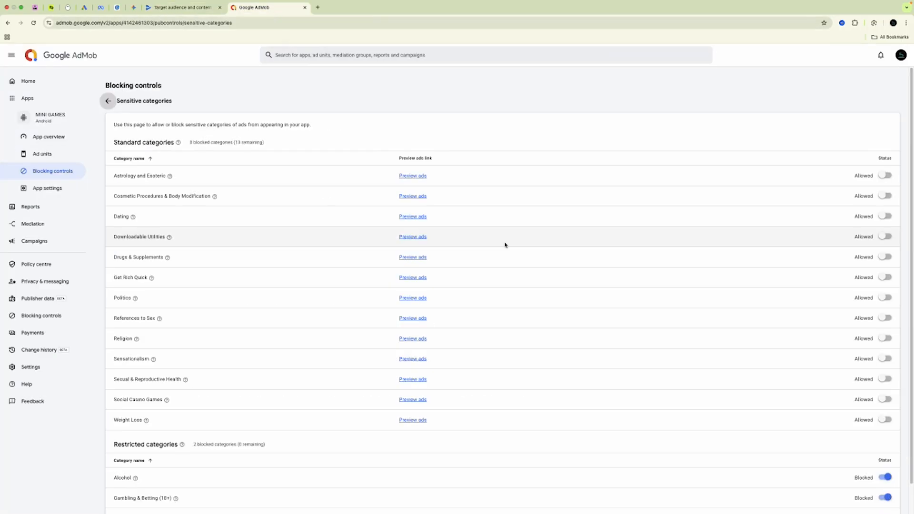
Stop matching the account-level setting and cap MINI GAMES' AdMob ad content rating at PG
{"action": "left_click", "coordinate": [108, 101]}
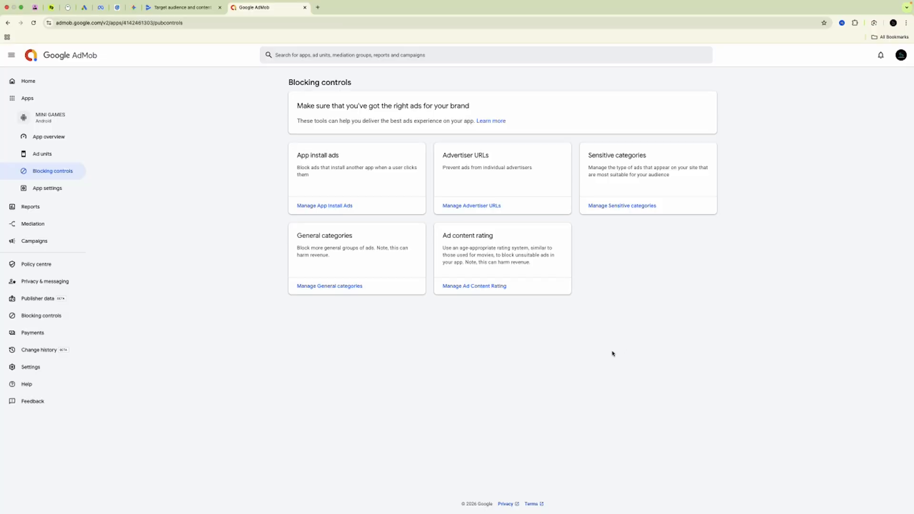
{"action": "left_click", "coordinate": [469, 287]}
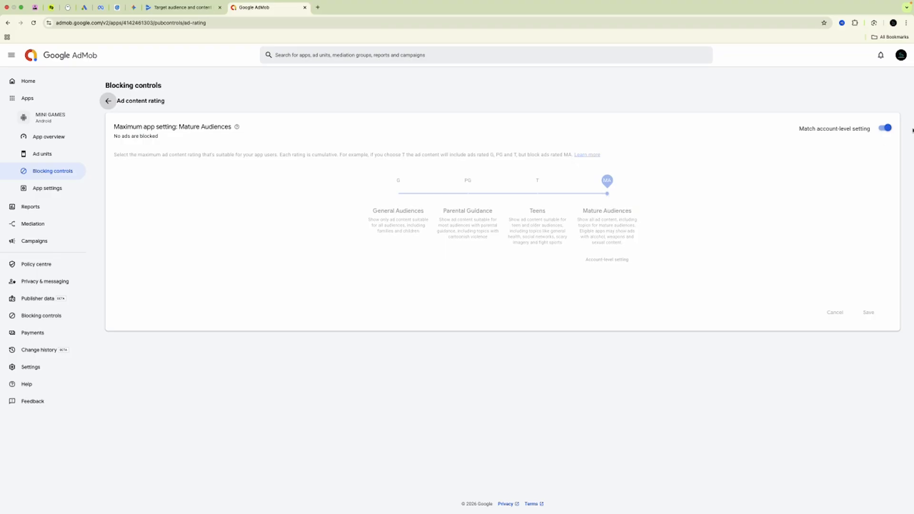
{"action": "left_click", "coordinate": [885, 128]}
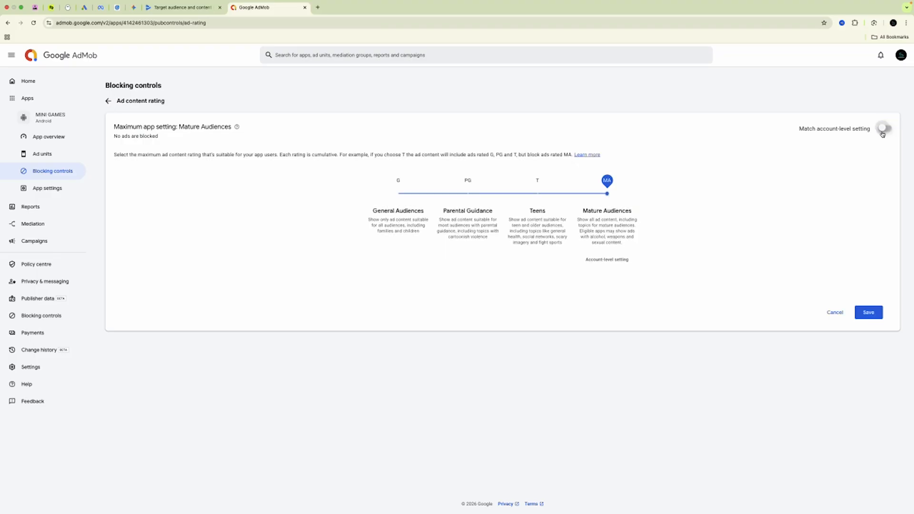
{"action": "left_click", "coordinate": [468, 194]}
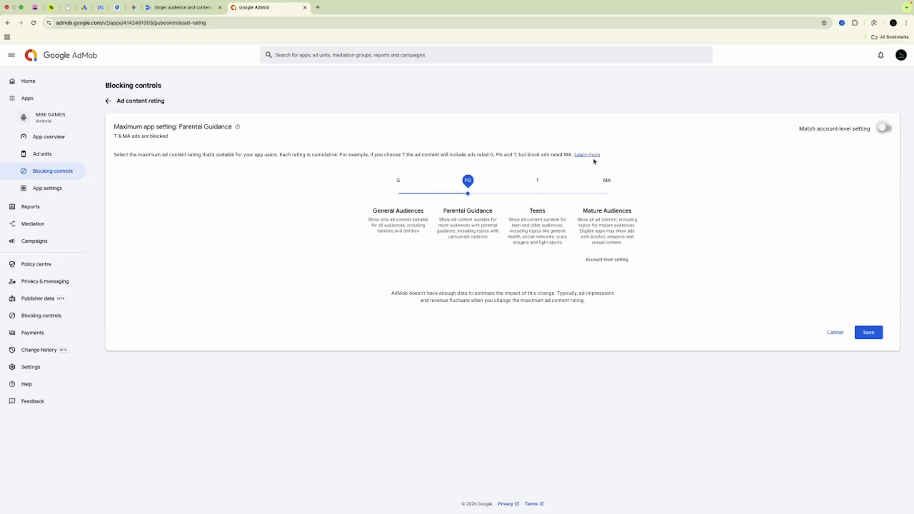
{"action": "left_click", "coordinate": [178, 7]}
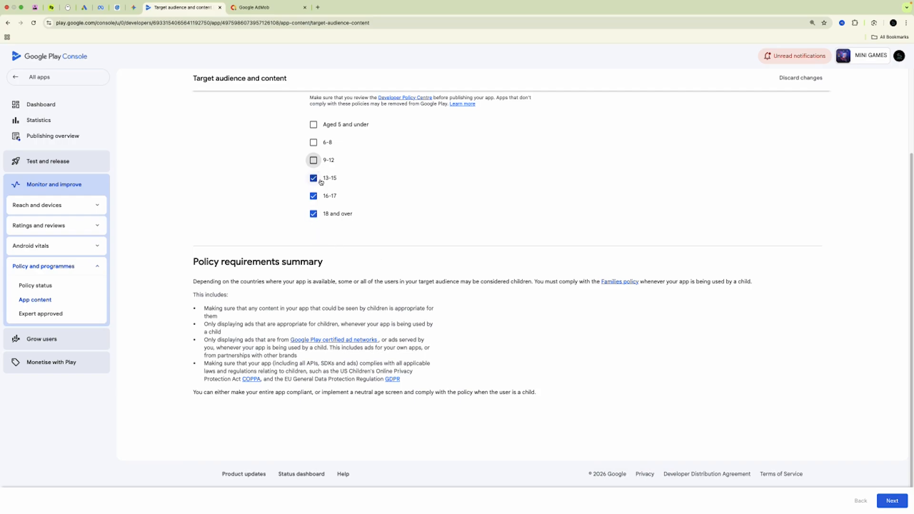
Save the 13–15, 16–17 and 18-and-over target age groups and go to the Publishing overview
{"action": "left_click", "coordinate": [897, 500]}
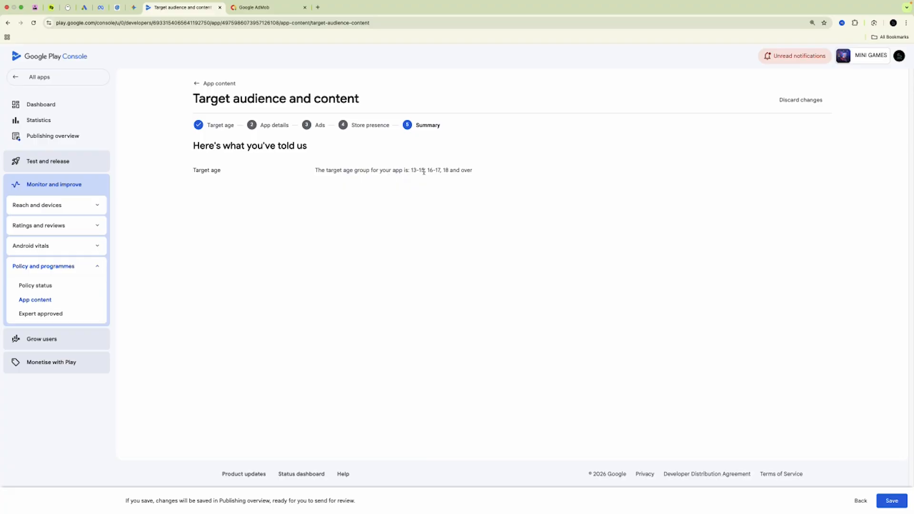
{"action": "left_click", "coordinate": [898, 504]}
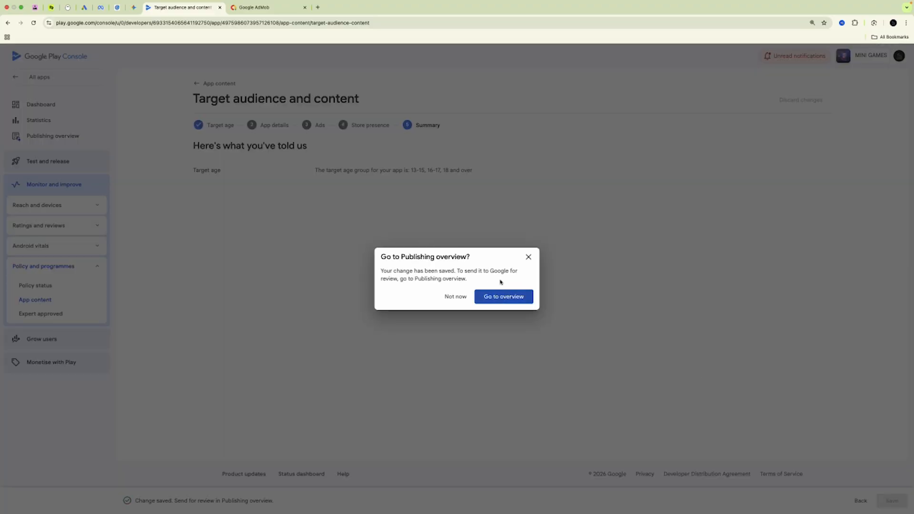
{"action": "left_click", "coordinate": [506, 298]}
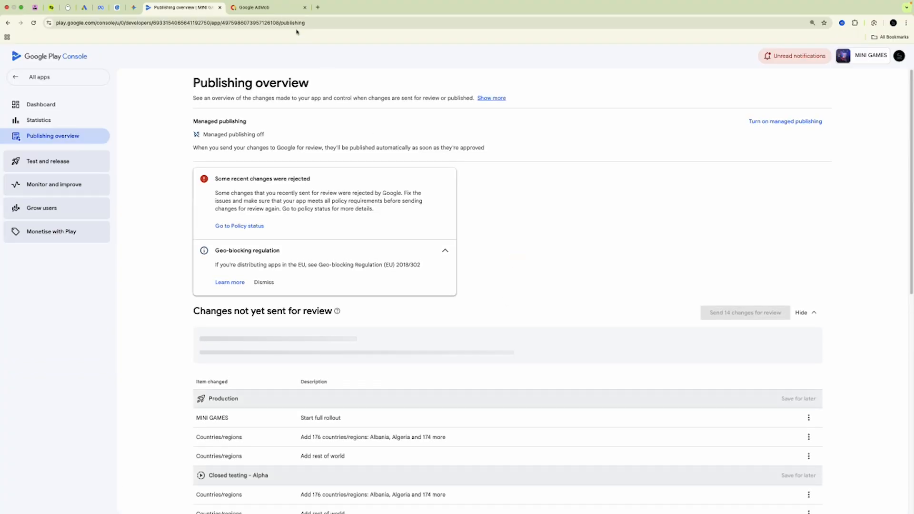
Save the PG ad rating and block References to Sex and Sexual & Reproductive Health ads in AdMob
{"action": "left_click", "coordinate": [254, 7]}
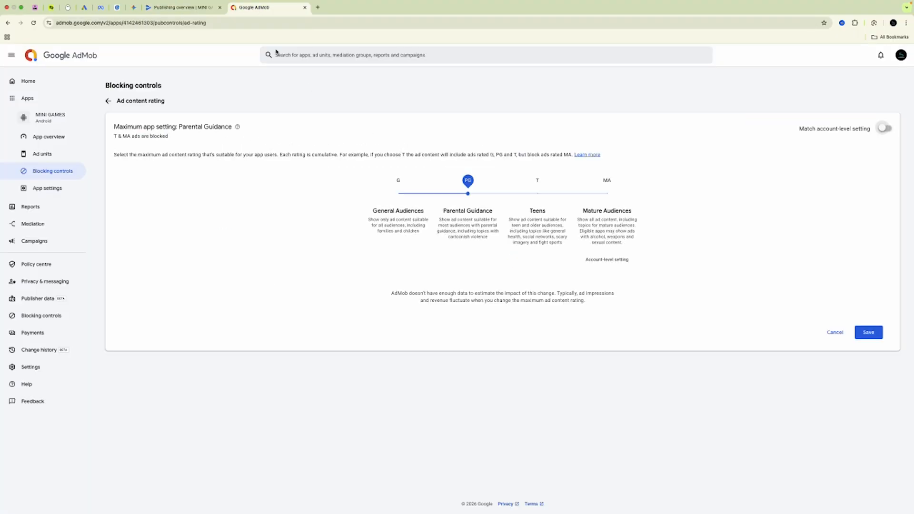
{"action": "left_click", "coordinate": [865, 334]}
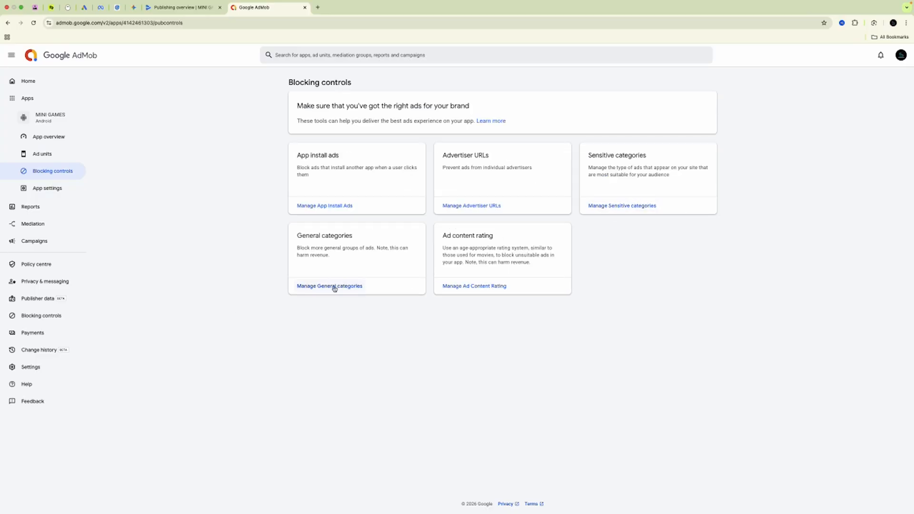
{"action": "left_click", "coordinate": [630, 206]}
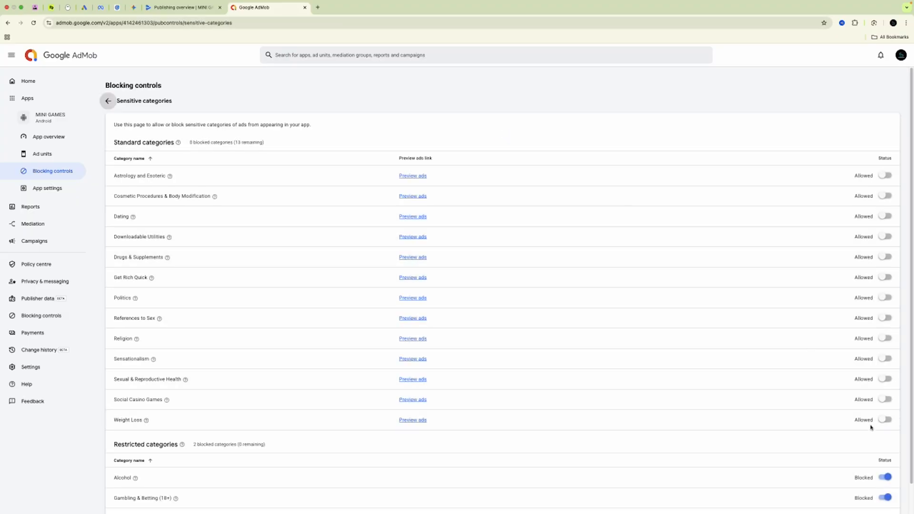
{"action": "left_click", "coordinate": [886, 319]}
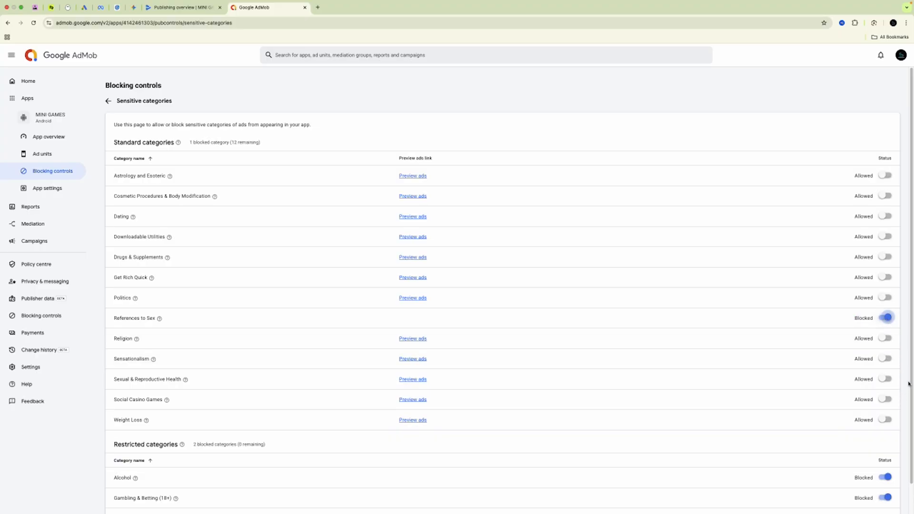
{"action": "left_click", "coordinate": [885, 380]}
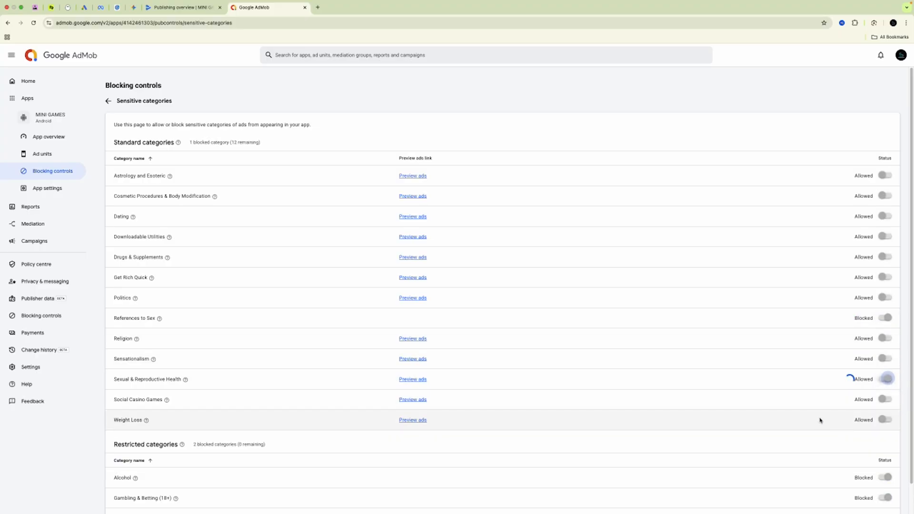
{"action": "scroll", "coordinate": [820, 420], "scroll_direction": "down", "scroll_amount": 1}
{"action": "scroll", "coordinate": [809, 344], "scroll_direction": "up", "scroll_amount": 1}
{"action": "scroll", "coordinate": [806, 352], "scroll_direction": "down", "scroll_amount": 1}
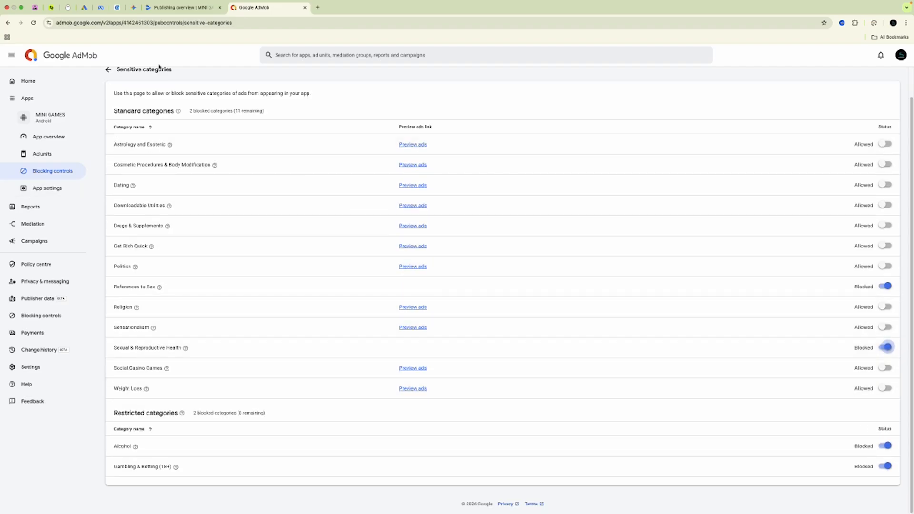
{"action": "left_click", "coordinate": [188, 6]}
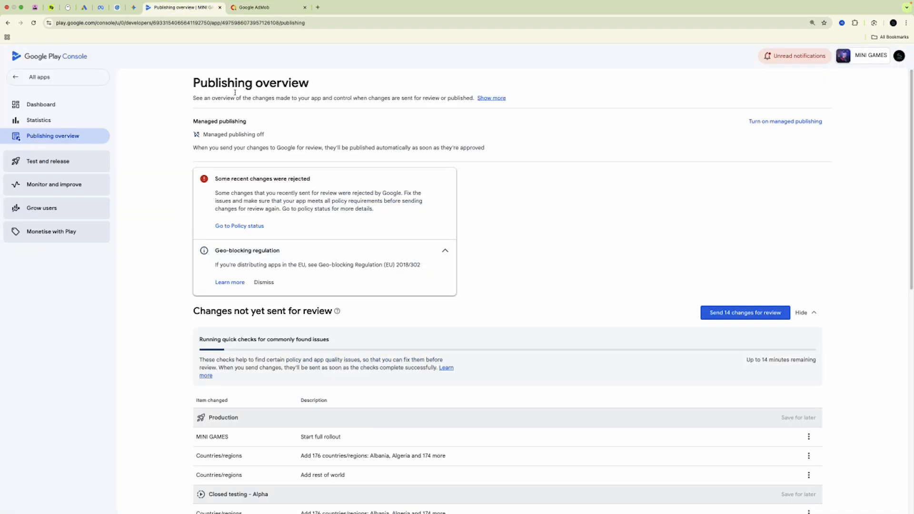
Send the 14 pending changes for review, then go to the account Dashboard
{"action": "left_click", "coordinate": [733, 313]}
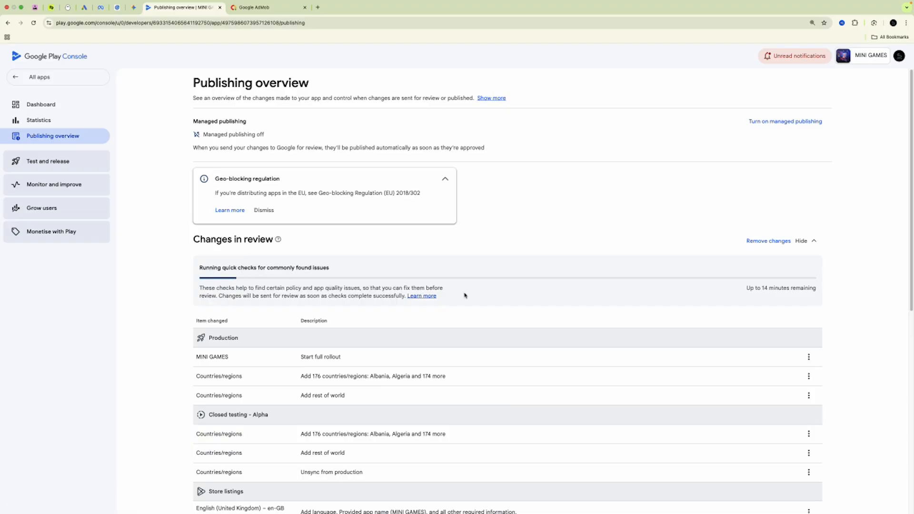
{"action": "left_click", "coordinate": [58, 110]}
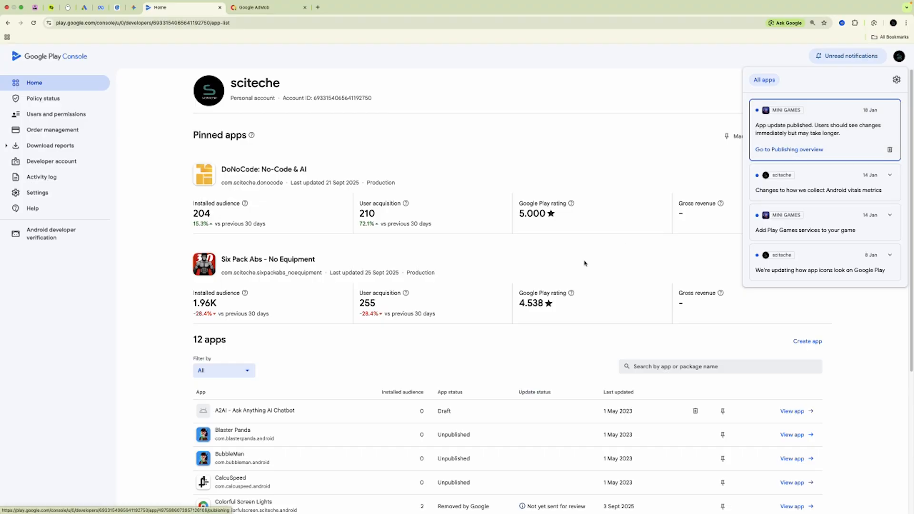
Find MINI GAMES in the apps list and open its dashboard
{"action": "scroll", "coordinate": [622, 243], "scroll_direction": "down", "scroll_amount": 5}
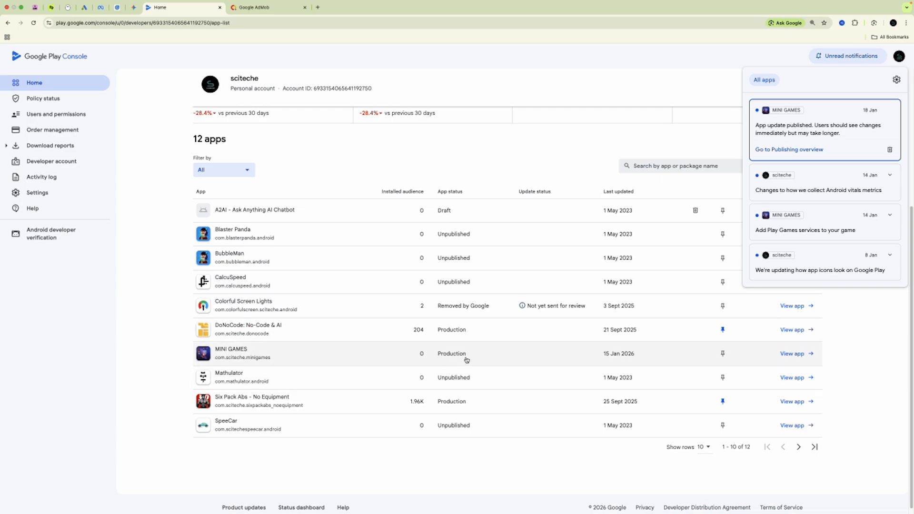
{"action": "left_click", "coordinate": [230, 352]}
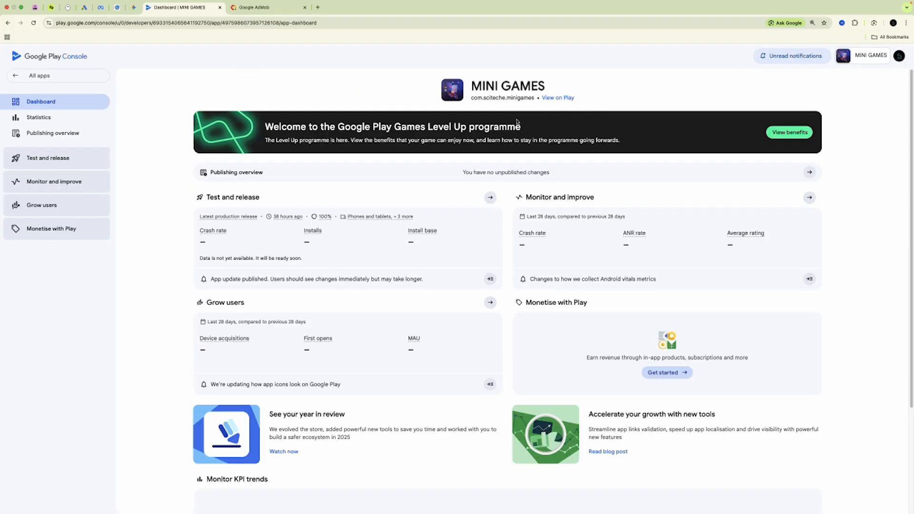
Open MINI GAMES' public Play Store page via View on Play and check its title and web address
{"action": "left_click", "coordinate": [567, 99]}
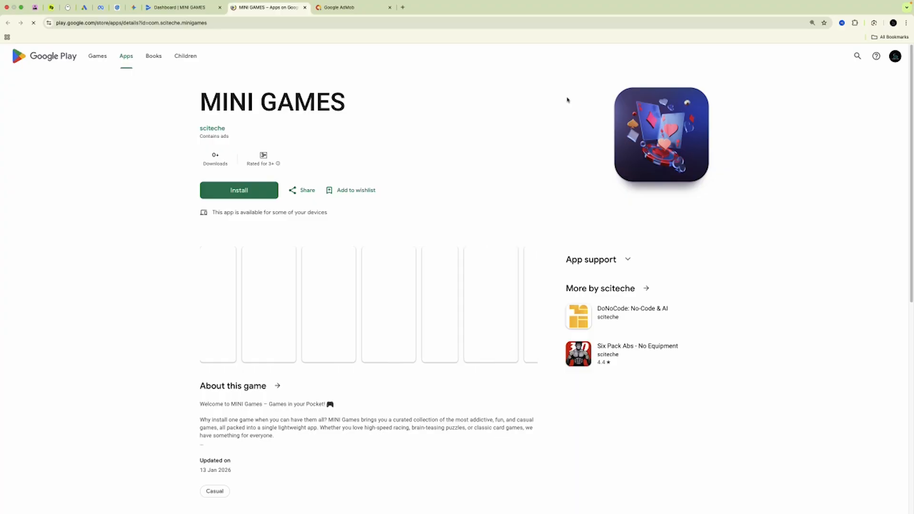
{"action": "triple_click", "coordinate": [567, 99]}
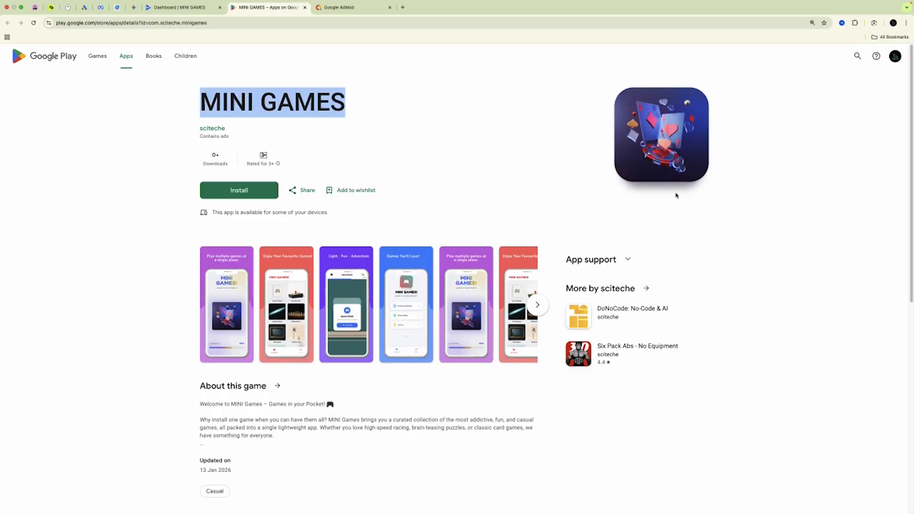
{"action": "left_click", "coordinate": [213, 23]}
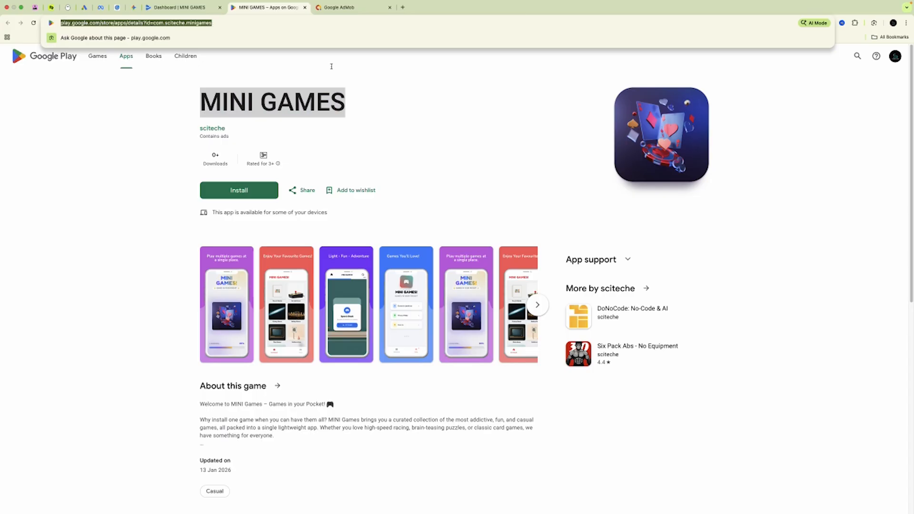
{"action": "left_click", "coordinate": [495, 151]}
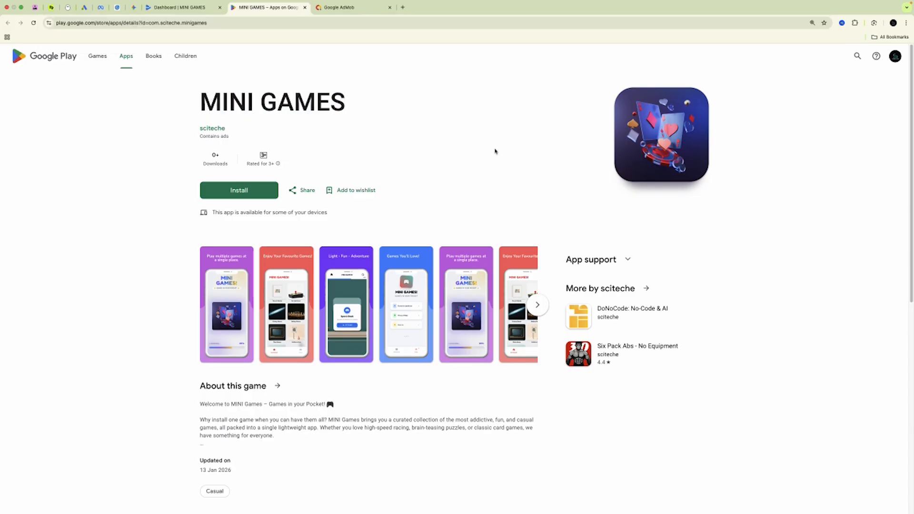